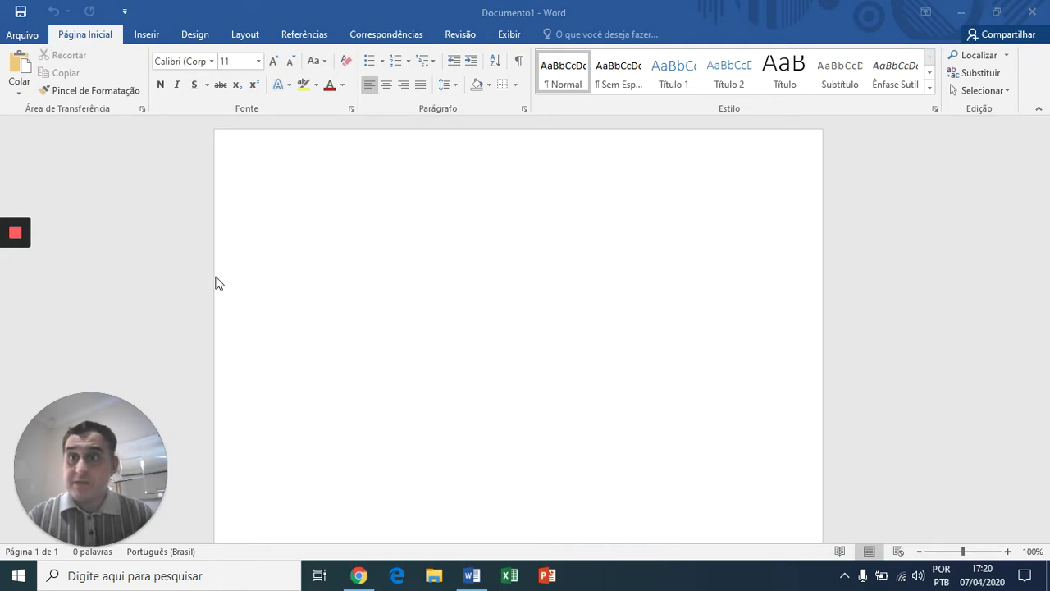
Look at the save locations offered for the new document and return to the blank page
{"action": "left_click", "coordinate": [24, 36]}
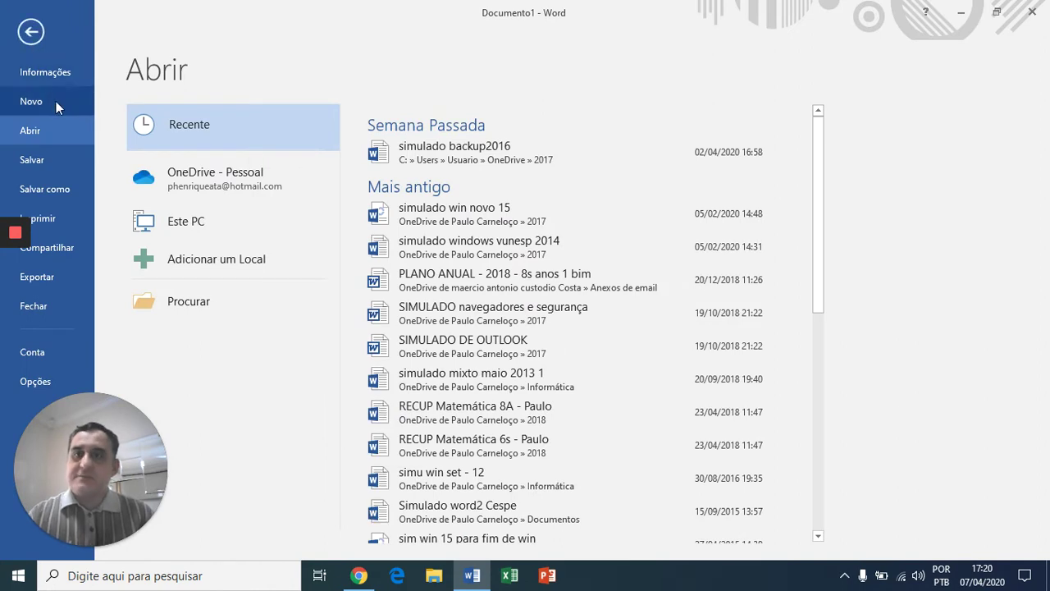
{"action": "left_click", "coordinate": [61, 156]}
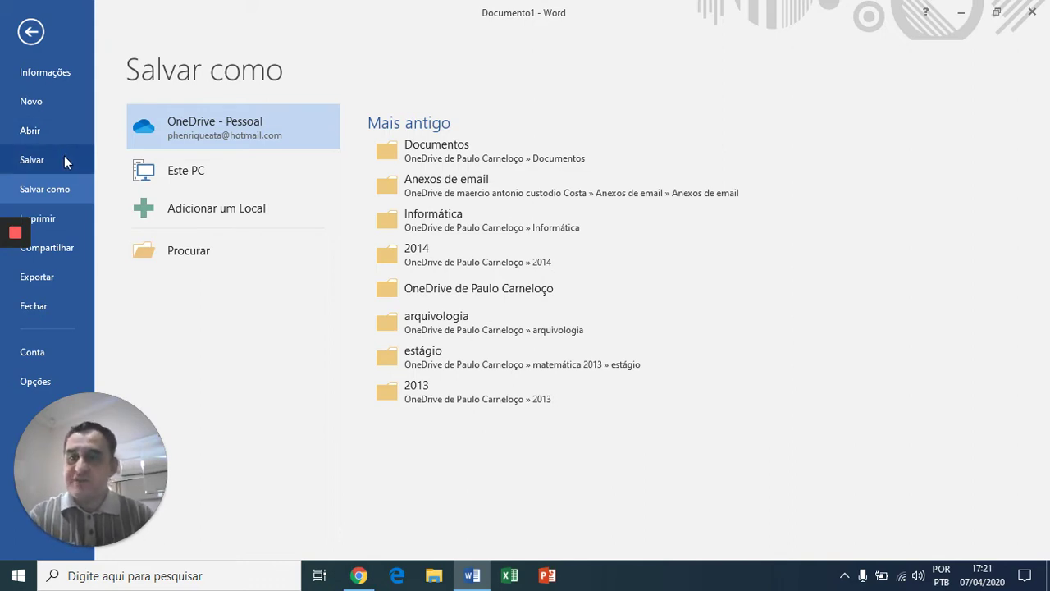
{"action": "left_click", "coordinate": [31, 34]}
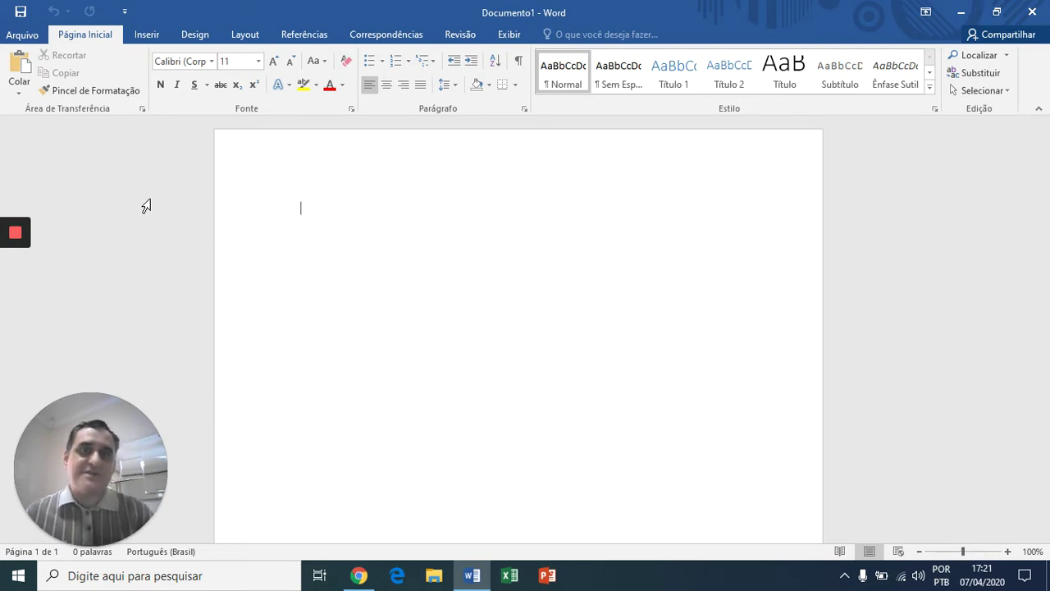
Enter the words "Modelo", "Documento" and "Texto" on three separate lines of the blank document
{"action": "type", "text": "modelo"}
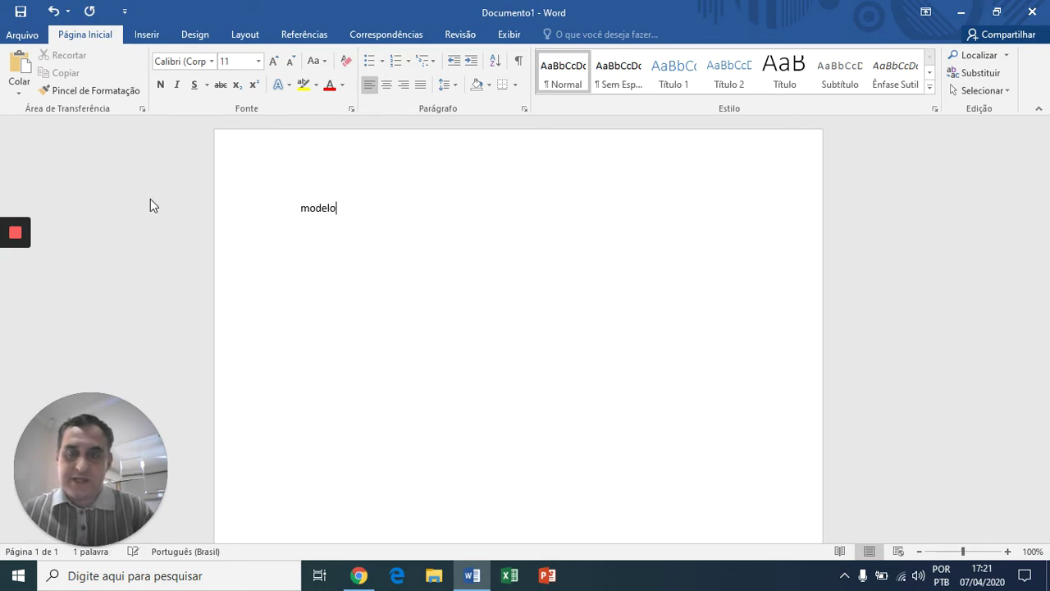
{"action": "key", "text": "Return"}
{"action": "type", "text": "docu"}
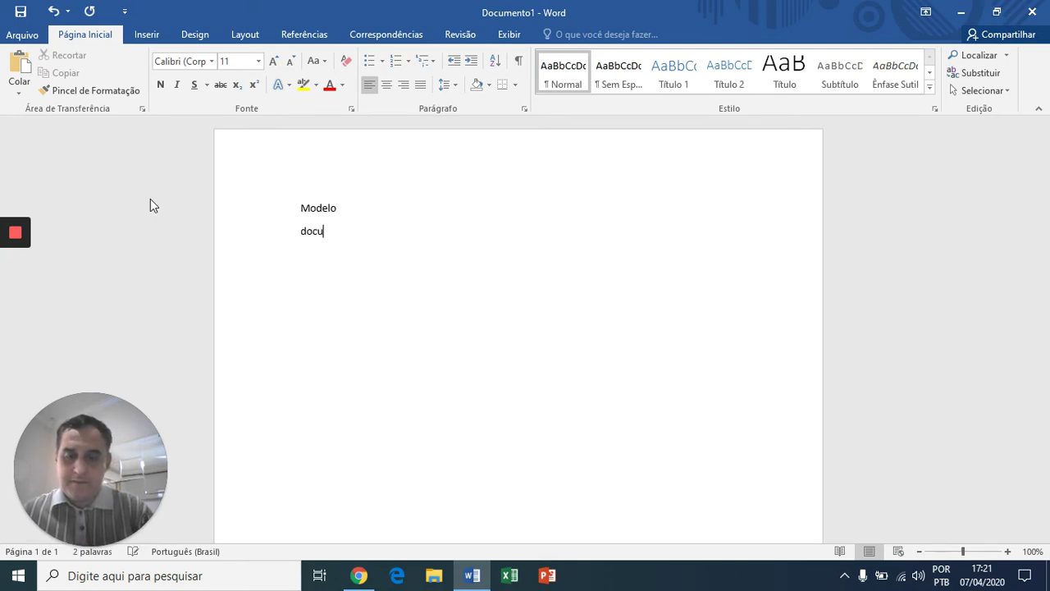
{"action": "type", "text": "mento"}
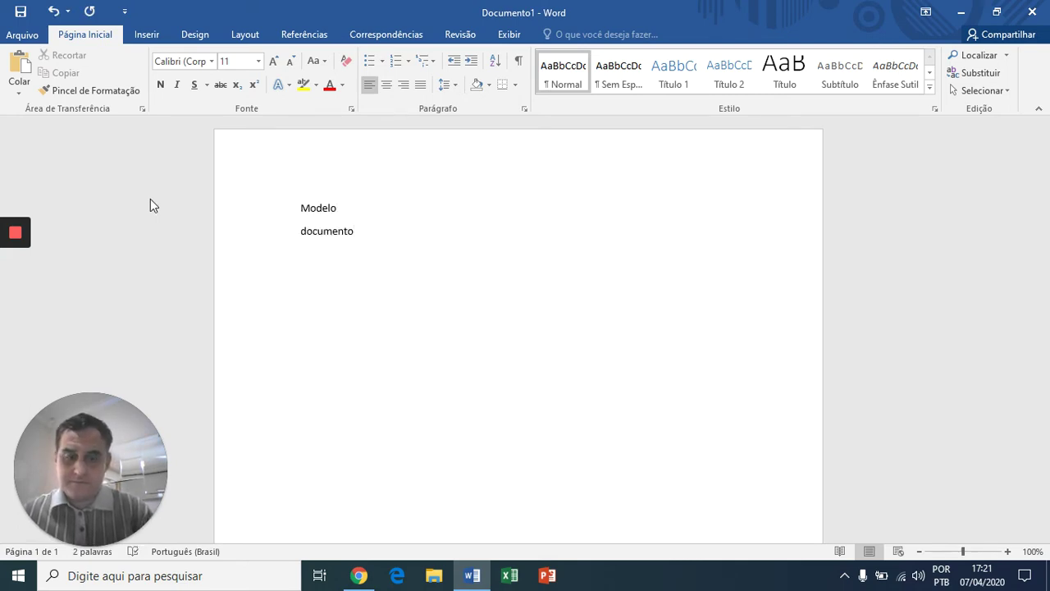
{"action": "key", "text": "Return"}
{"action": "type", "text": "text"}
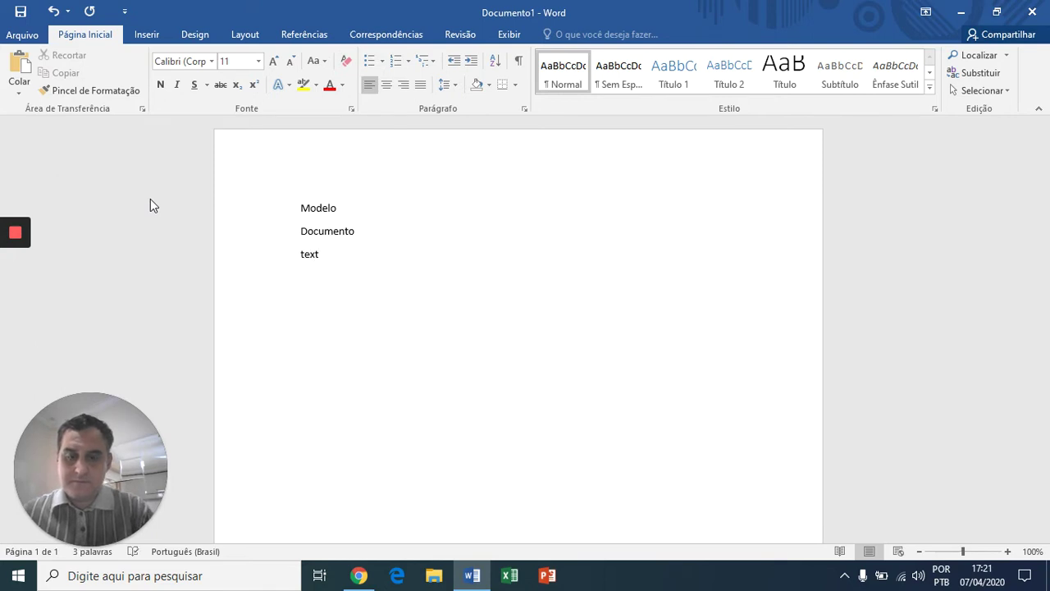
{"action": "type", "text": "o"}
{"action": "key", "text": "Return"}
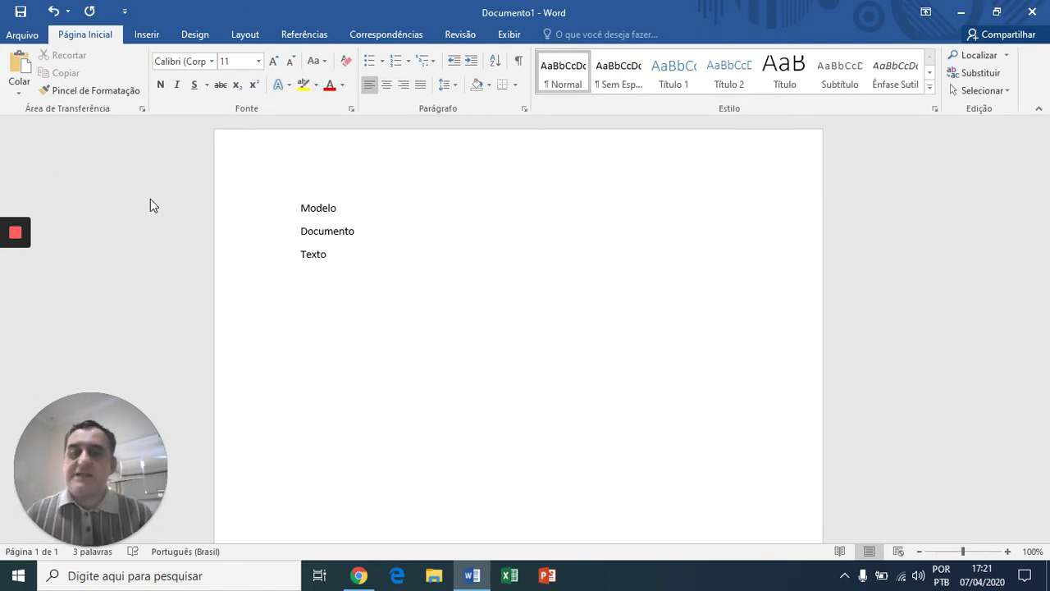
Format all the text in the document as bold with a red font colour
{"action": "triple_click", "coordinate": [146, 205]}
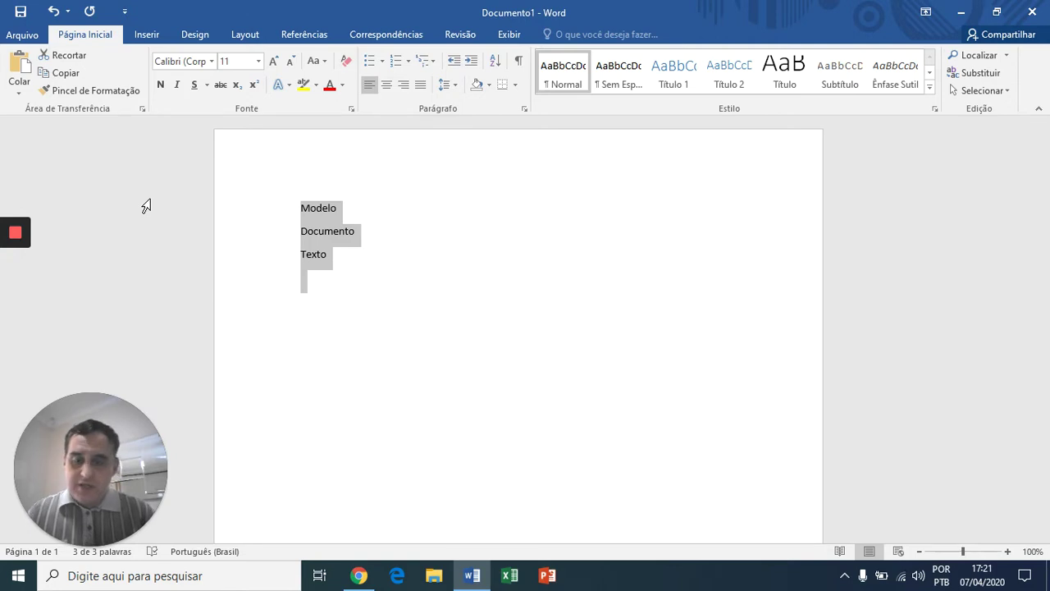
{"action": "key", "text": "ctrl+n"}
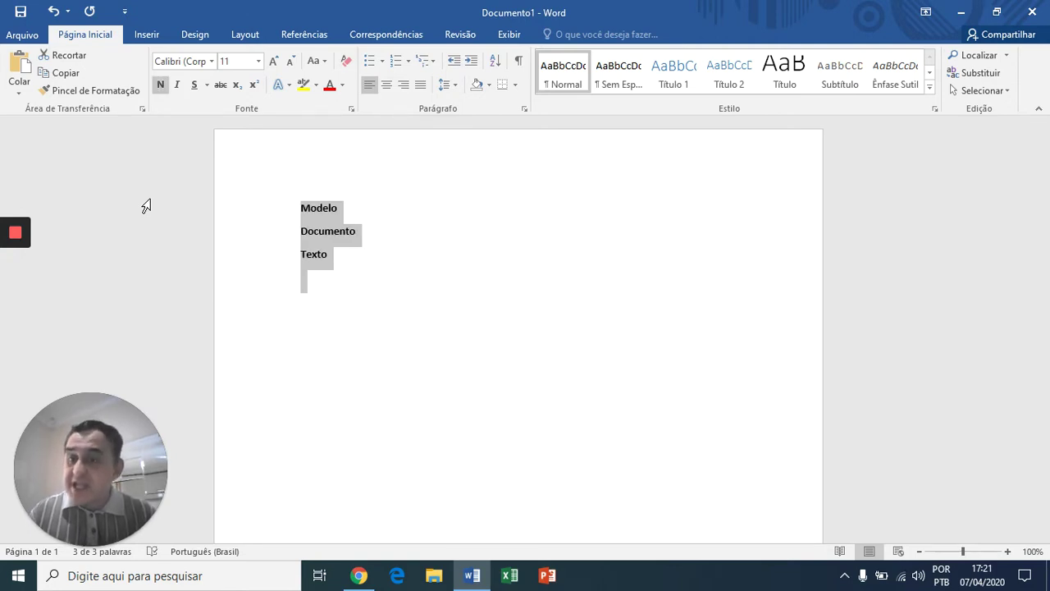
{"action": "left_click", "coordinate": [329, 91]}
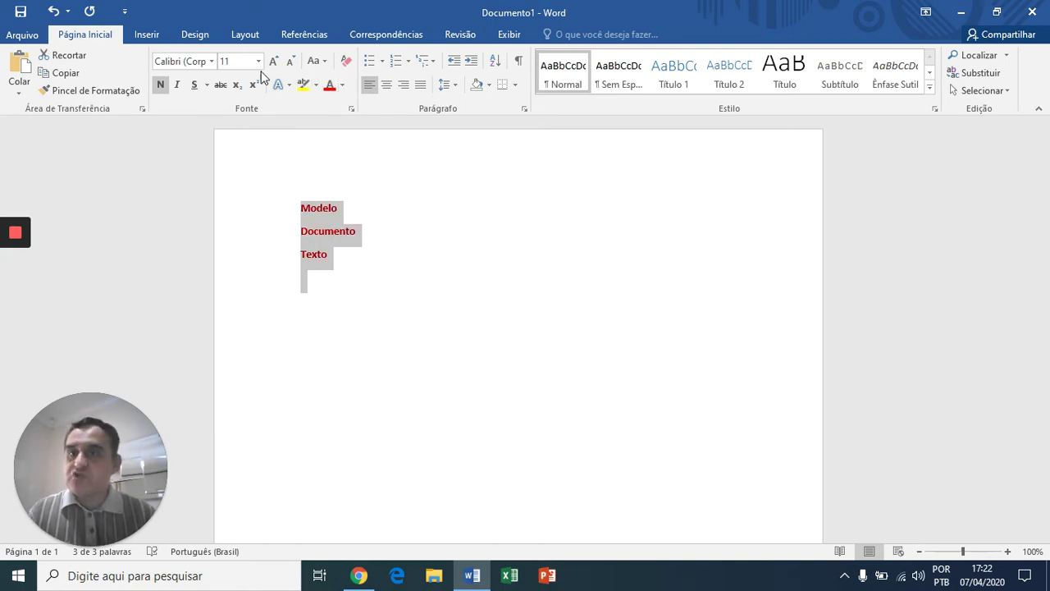
Change the font of the selected lines to Arial Black and set the font size to 24
{"action": "left_click", "coordinate": [211, 62]}
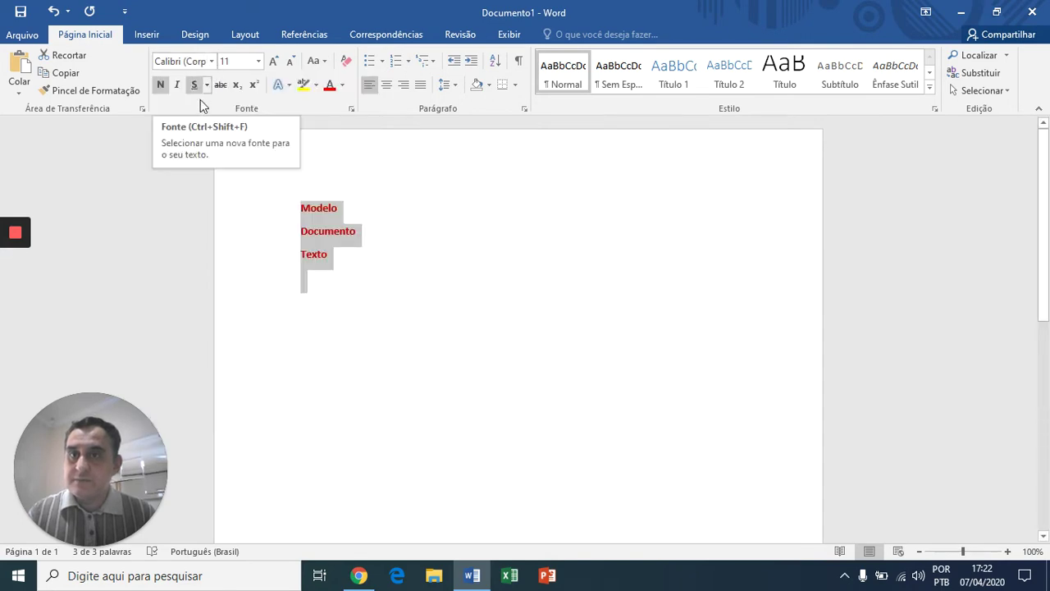
{"action": "left_click", "coordinate": [211, 62]}
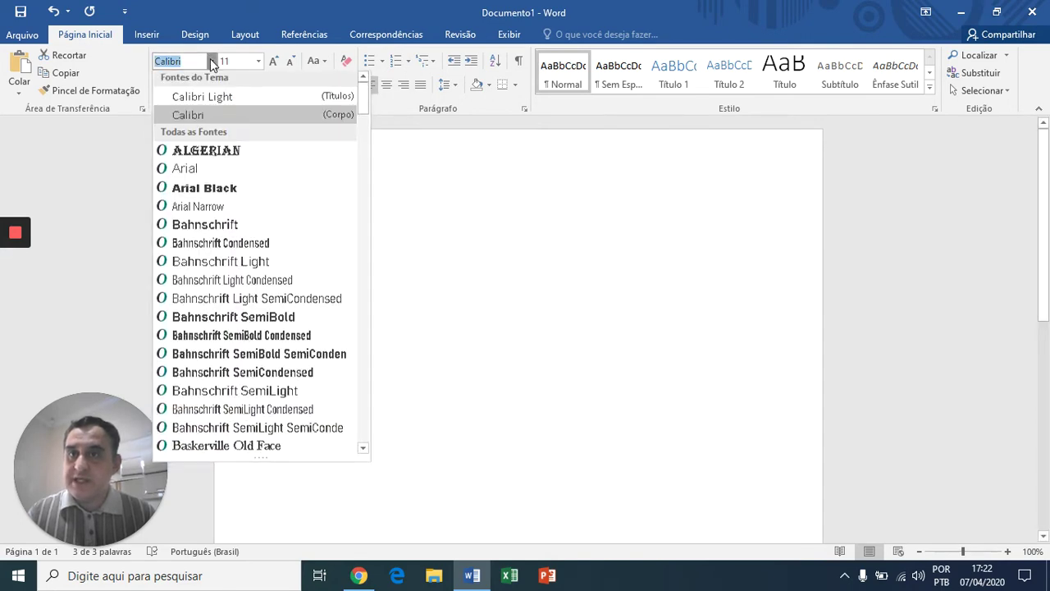
{"action": "left_click", "coordinate": [214, 191]}
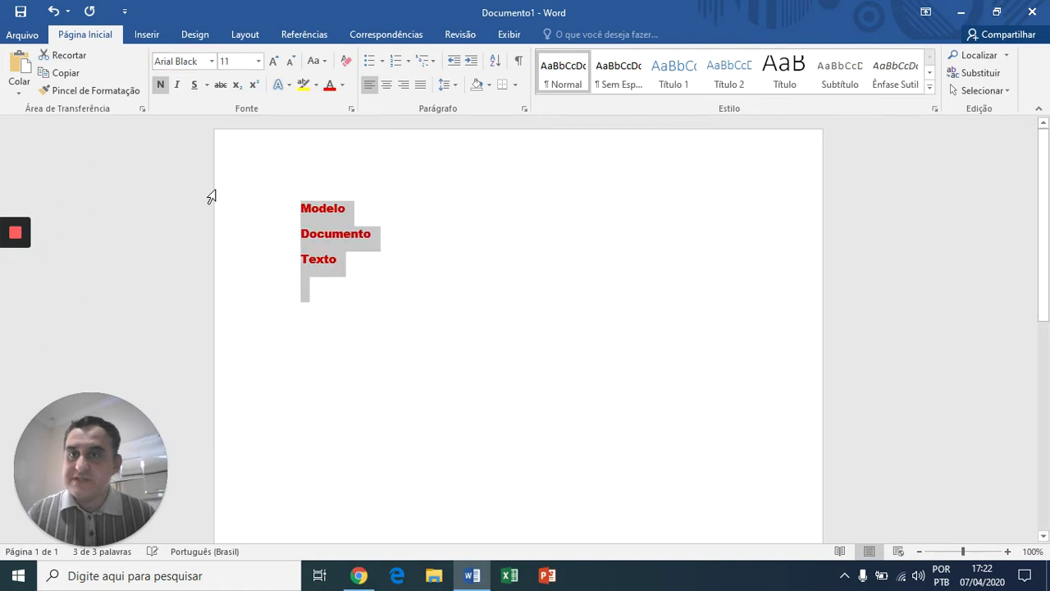
{"action": "left_click", "coordinate": [258, 62]}
{"action": "left_click", "coordinate": [235, 225]}
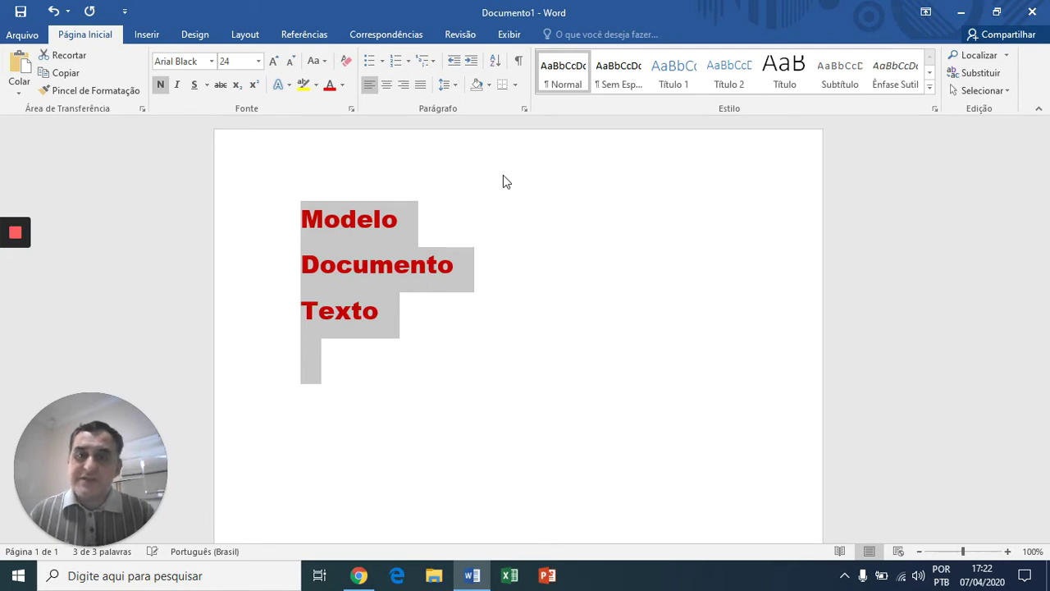
Clear all character formatting from the three selected lines
{"action": "key", "text": "ctrl+space"}
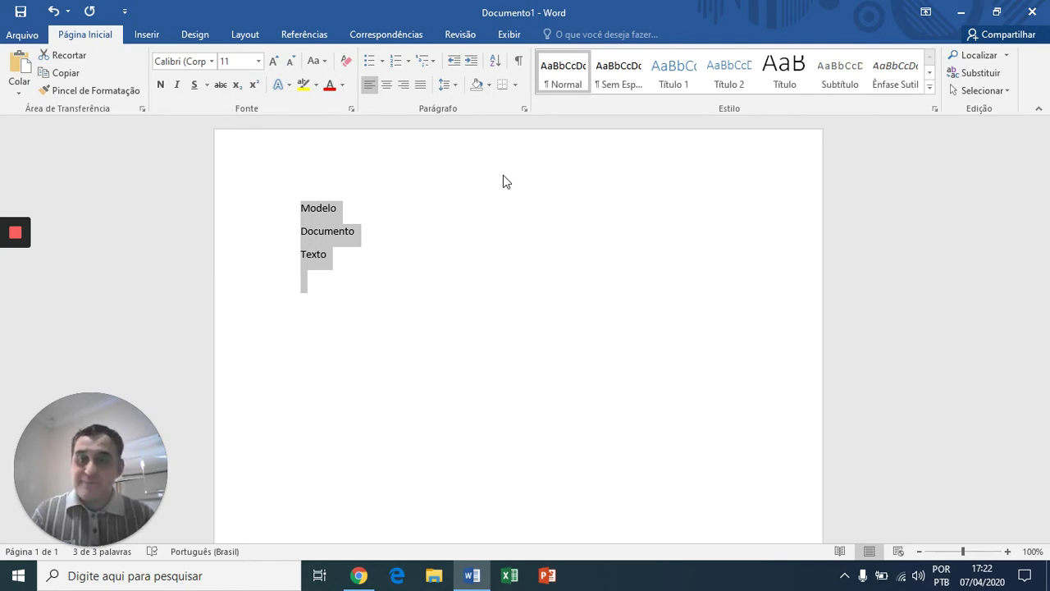
Make only the word "Modelo" bold and increase its font size to 28
{"action": "left_click", "coordinate": [318, 208]}
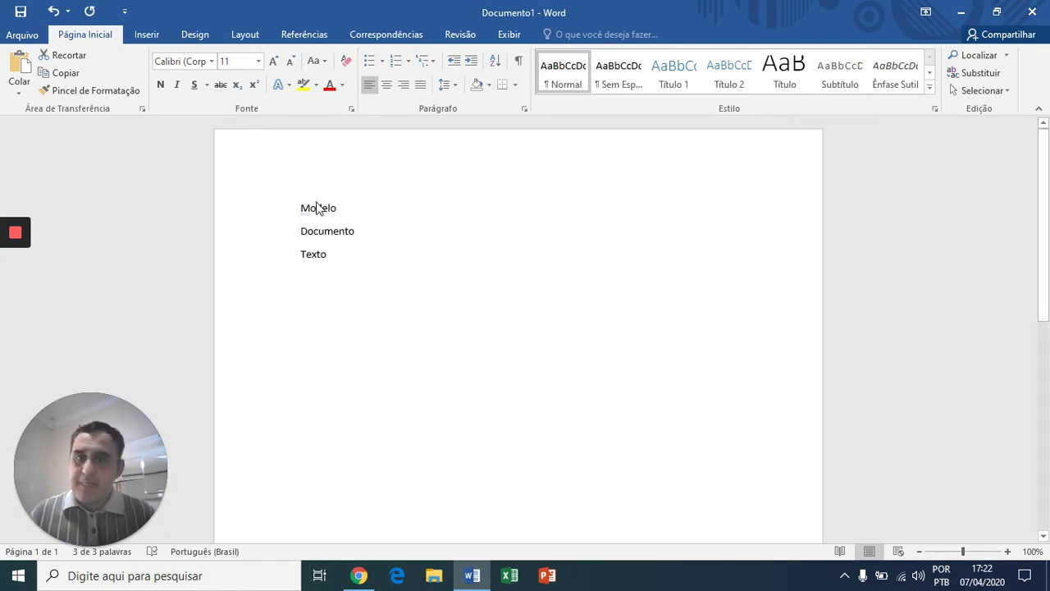
{"action": "double_click", "coordinate": [318, 207]}
{"action": "key", "text": "ctrl+n"}
{"action": "key", "text": "ctrl+shift+period"}
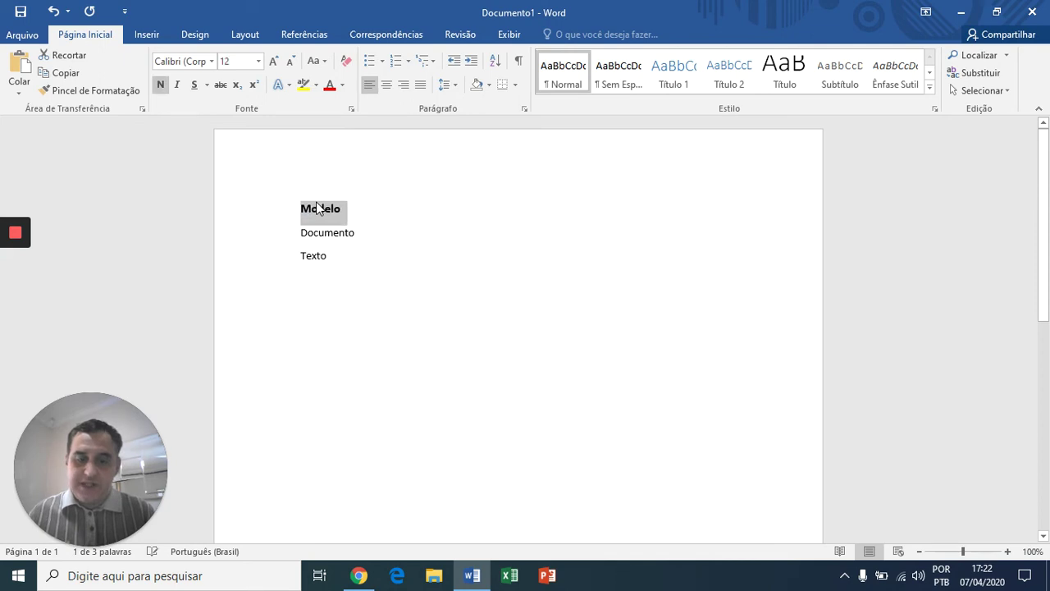
{"action": "key", "text": "ctrl+shift+period"}
{"action": "key", "text": "ctrl+shift+period"}
{"action": "key", "text": "ctrl+shift+period"}
{"action": "key", "text": "ctrl+shift+period"}
{"action": "key", "text": "ctrl+shift+period"}
{"action": "key", "text": "ctrl+shift+period"}
{"action": "key", "text": "ctrl+shift+period"}
{"action": "key", "text": "ctrl+shift+period"}
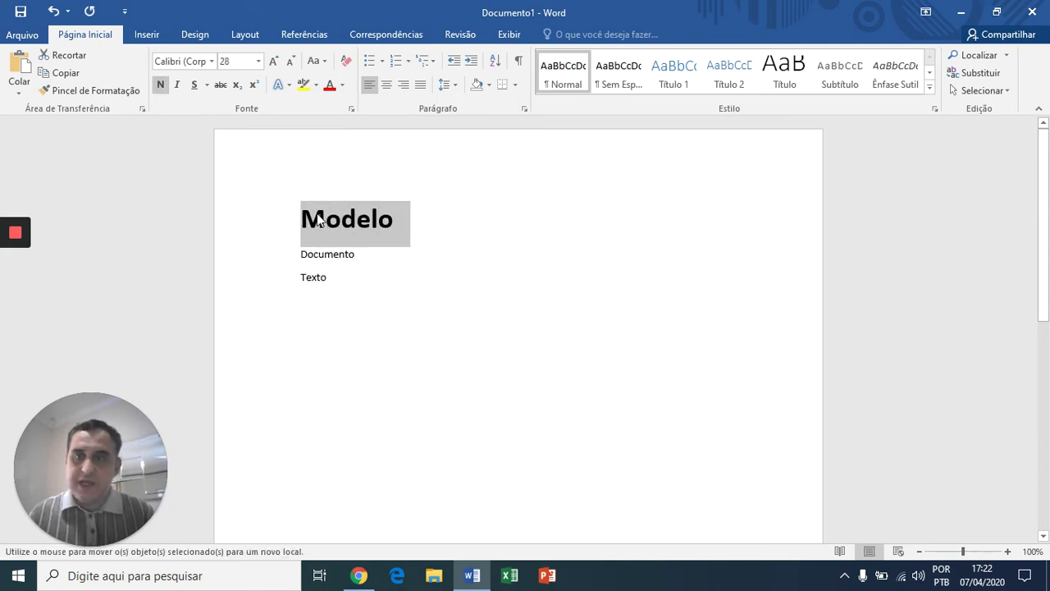
Set the word "Documento" in the Algerian font and colour it red
{"action": "left_click", "coordinate": [325, 255]}
{"action": "double_click", "coordinate": [325, 257]}
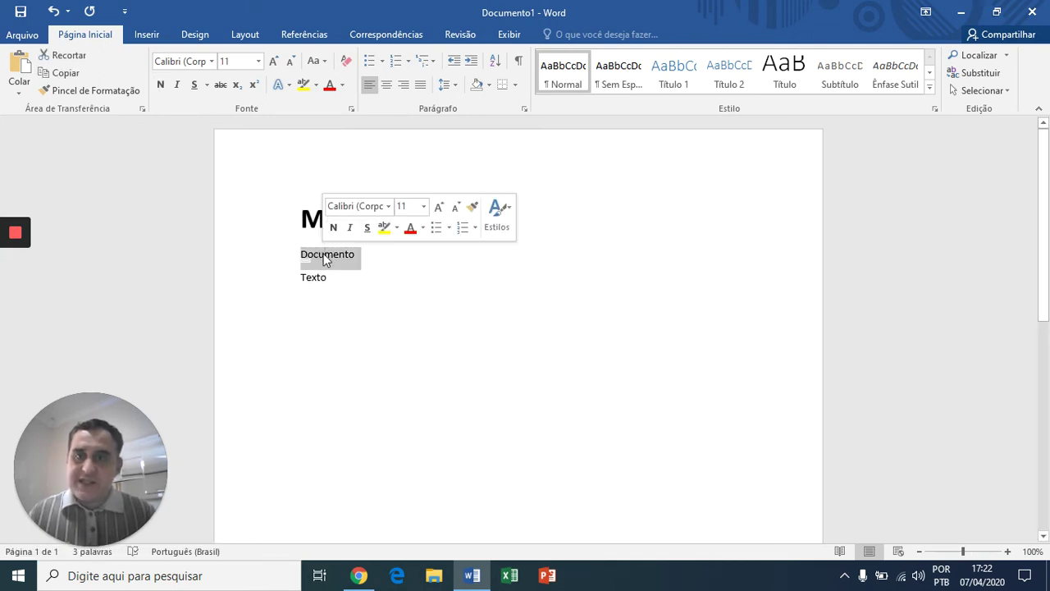
{"action": "left_click", "coordinate": [210, 62]}
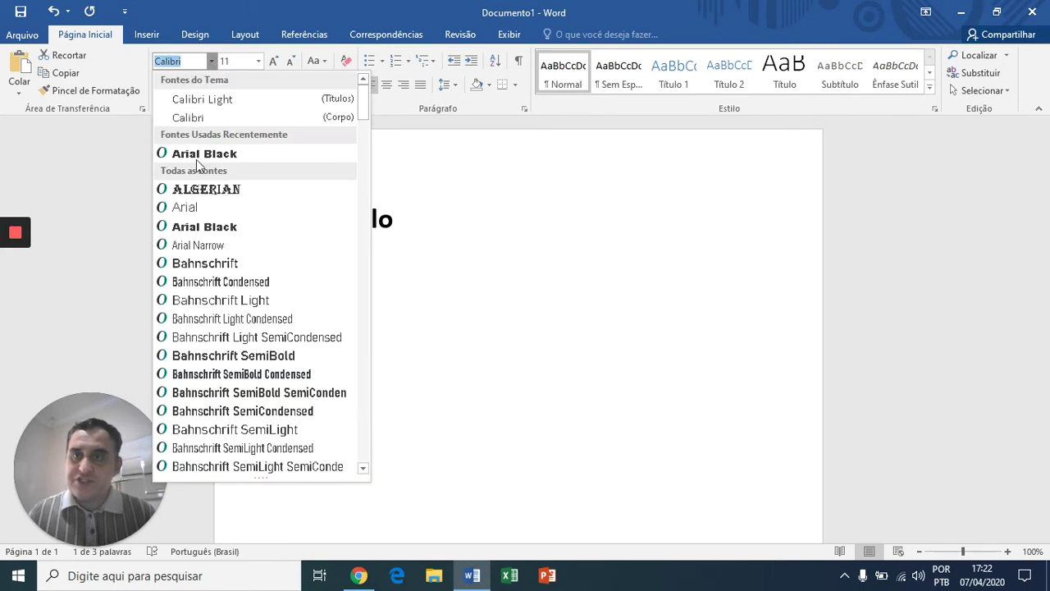
{"action": "left_click", "coordinate": [201, 189]}
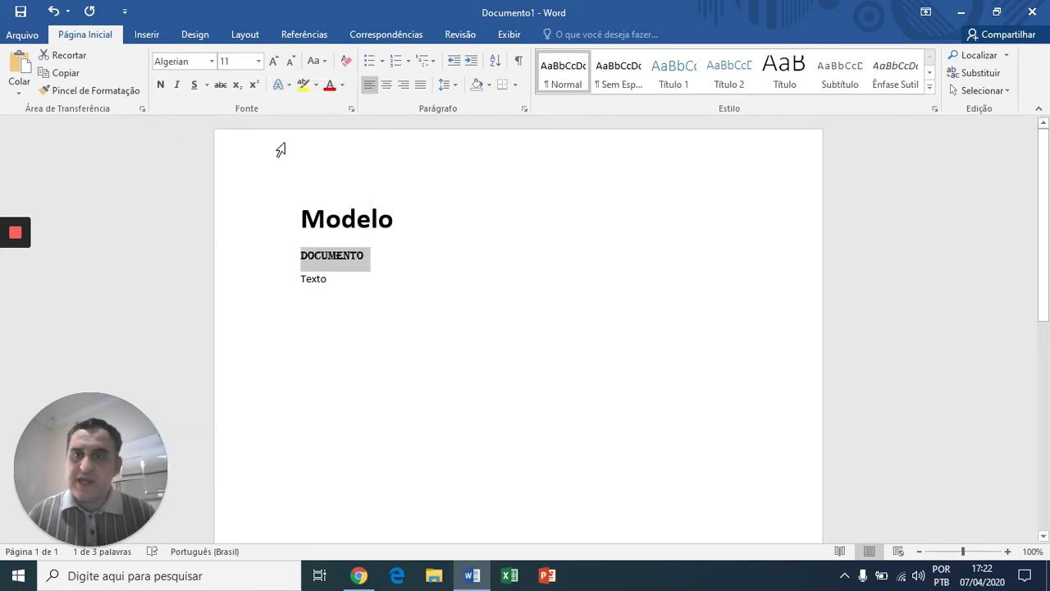
{"action": "left_click", "coordinate": [329, 85]}
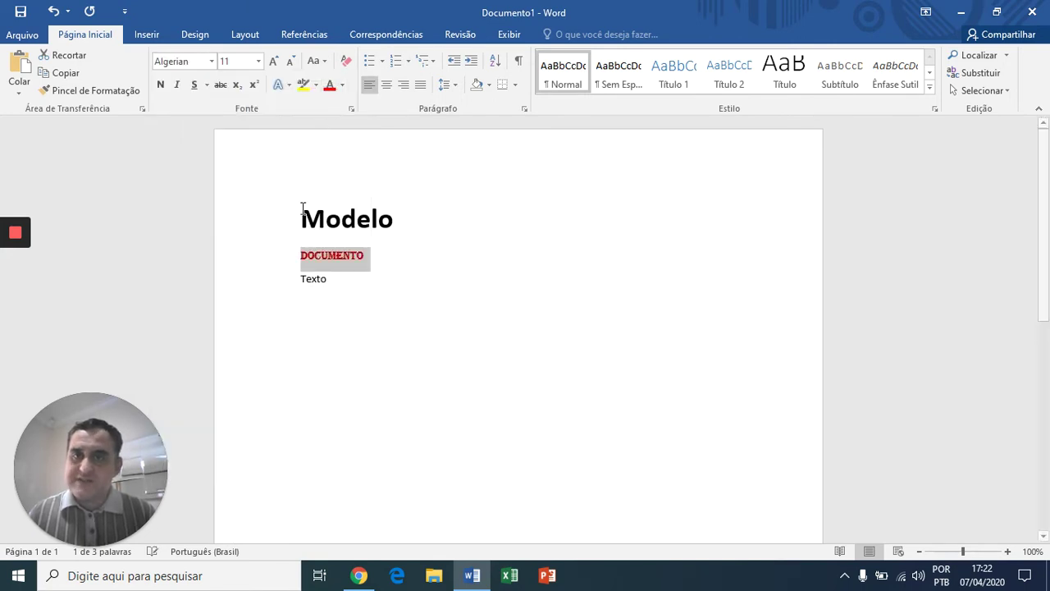
Increase the font size of the word "Texto" in increments to well above 24
{"action": "left_click", "coordinate": [309, 283]}
{"action": "left_click", "coordinate": [312, 291]}
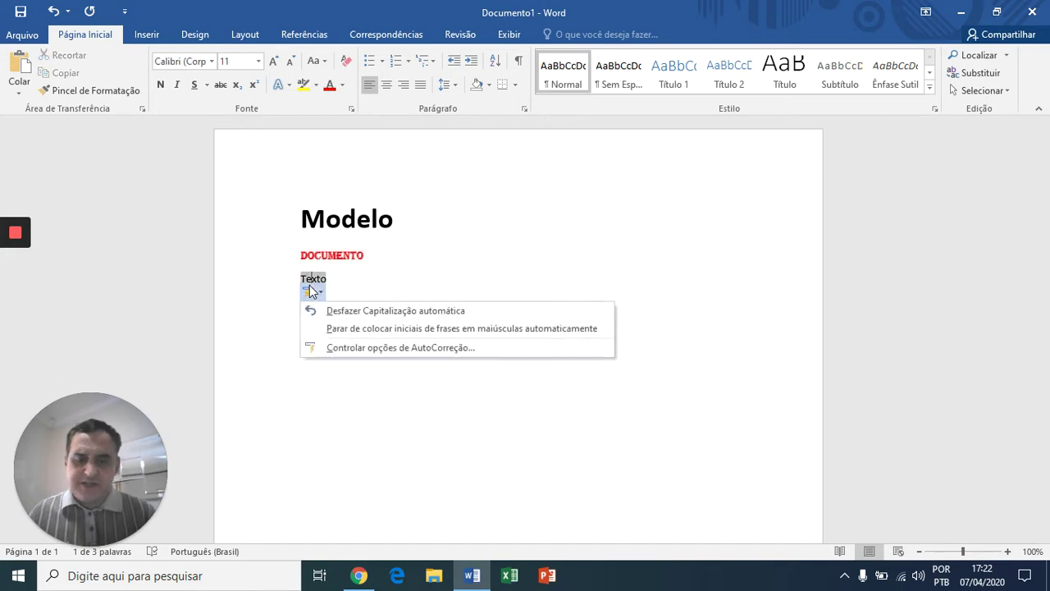
{"action": "key", "text": "Escape"}
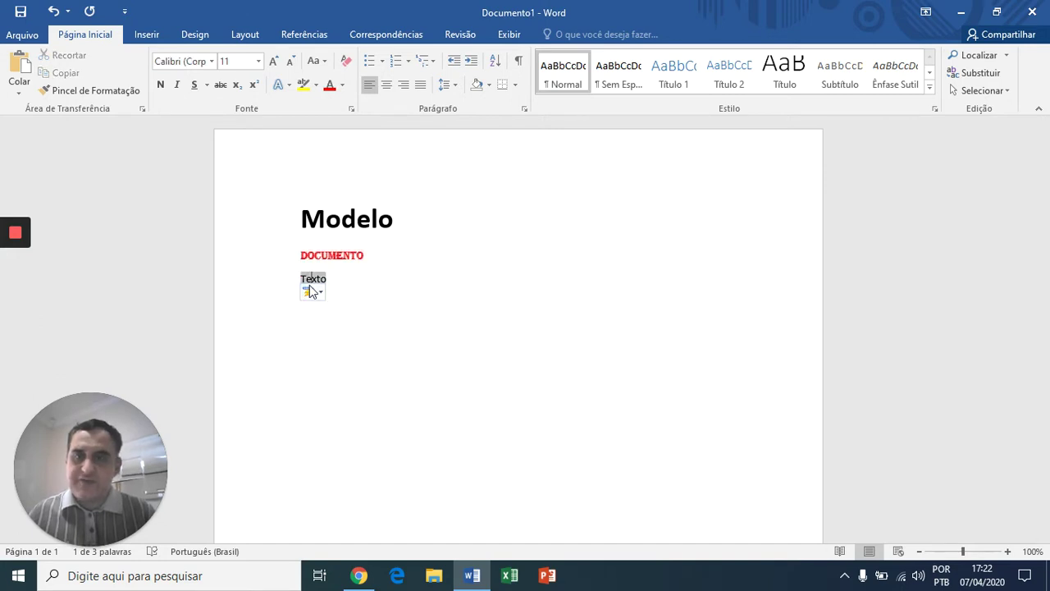
{"action": "key", "text": "ctrl+shift+greater"}
{"action": "key", "text": "ctrl+shift+greater"}
{"action": "key", "text": "ctrl+shift+greater"}
{"action": "key", "text": "ctrl+shift+greater"}
{"action": "left_click", "coordinate": [311, 284]}
{"action": "key", "text": "ctrl+shift+greater"}
{"action": "key", "text": "ctrl+shift+greater"}
{"action": "key", "text": "ctrl+shift+greater"}
{"action": "key", "text": "ctrl+shift+greater"}
{"action": "key", "text": "ctrl+shift+greater"}
{"action": "key", "text": "ctrl+shift+greater"}
{"action": "key", "text": "ctrl+shift+greater"}
{"action": "key", "text": "ctrl+shift+greater"}
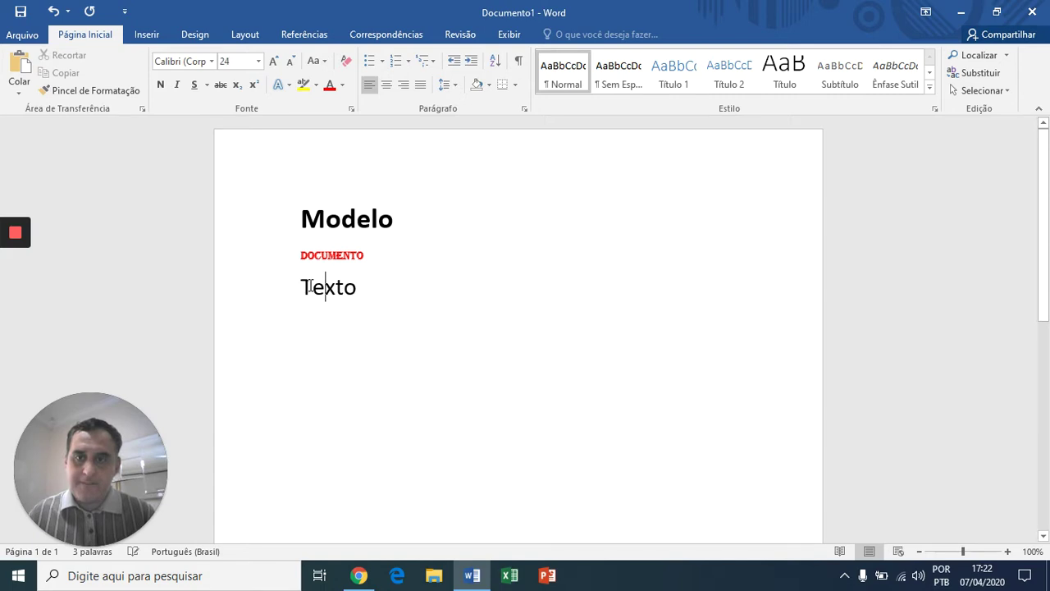
Select the entire document and reset its text to the default character formatting
{"action": "key", "text": "ctrl+a"}
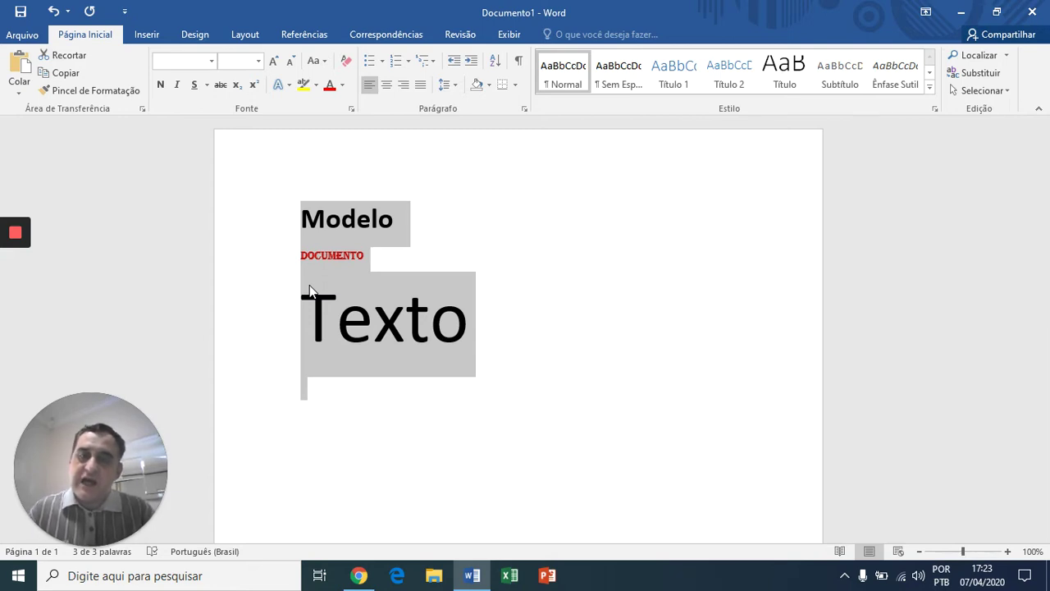
{"action": "key", "text": "ctrl+space"}
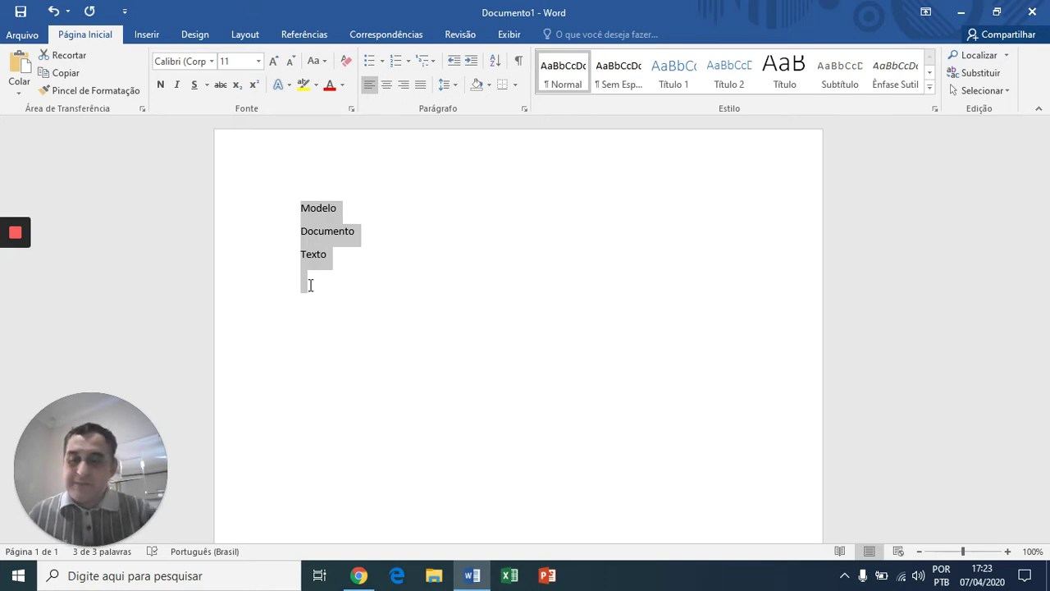
Cycle the selected paragraphs through single, double and 1.5 line spacing, finishing with single spacing
{"action": "key", "text": "ctrl+1"}
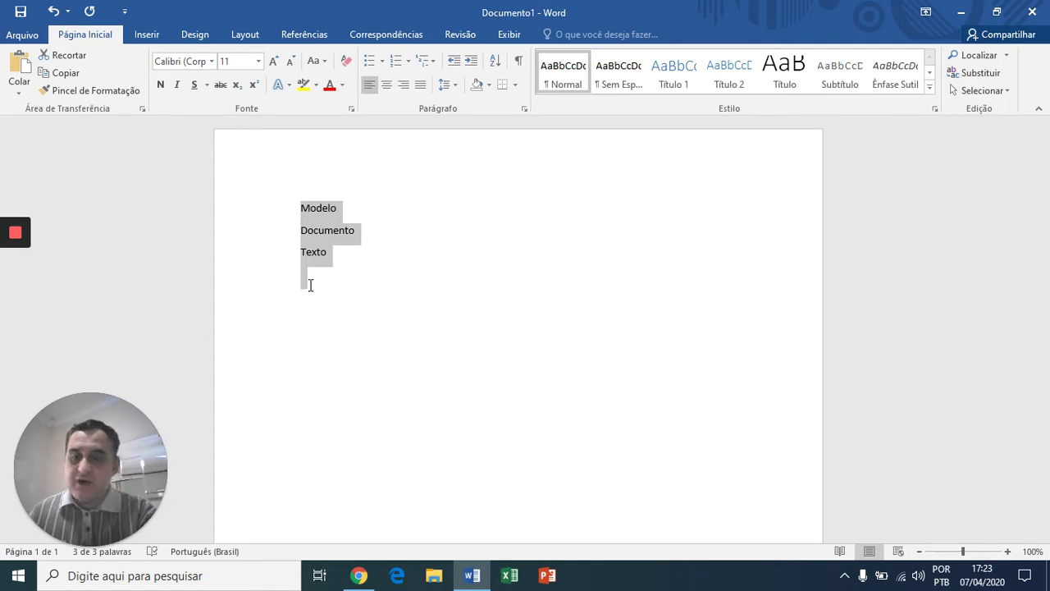
{"action": "key", "text": "ctrl+2"}
{"action": "key", "text": "ctrl+5"}
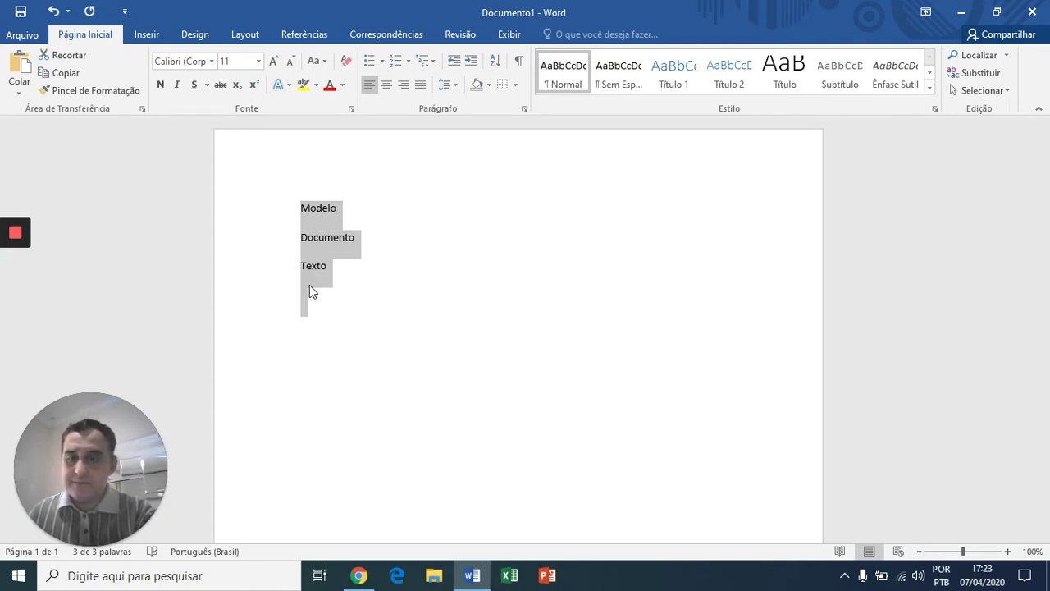
{"action": "key", "text": "ctrl+1"}
{"action": "key", "text": "ctrl+2"}
{"action": "key", "text": "ctrl+5"}
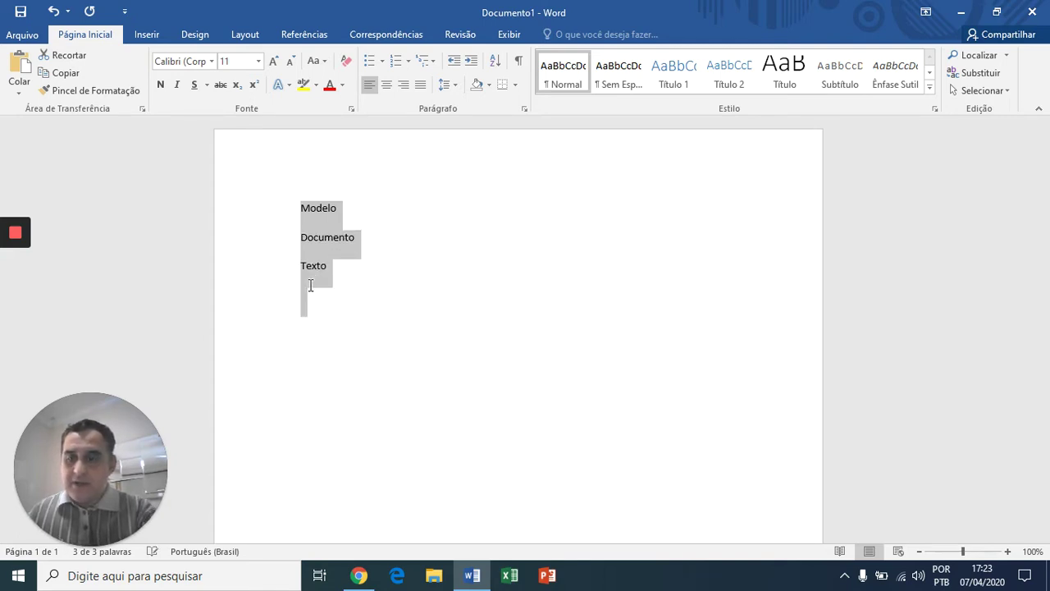
{"action": "key", "text": "ctrl+1"}
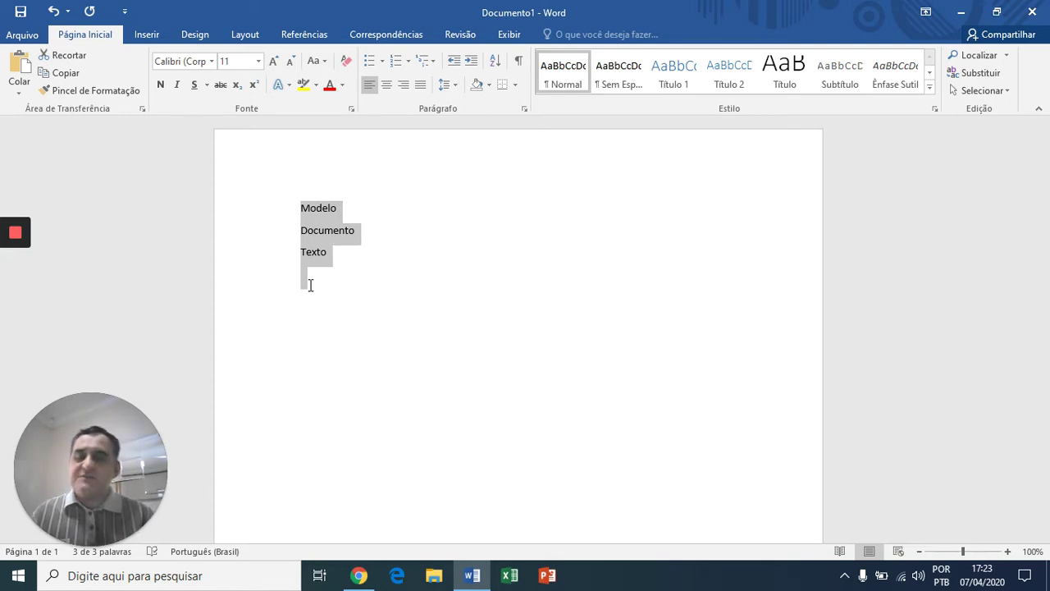
Add the note "CTRL + 1" on a new line below the three words, leaving blank lines above it
{"action": "left_click", "coordinate": [407, 284]}
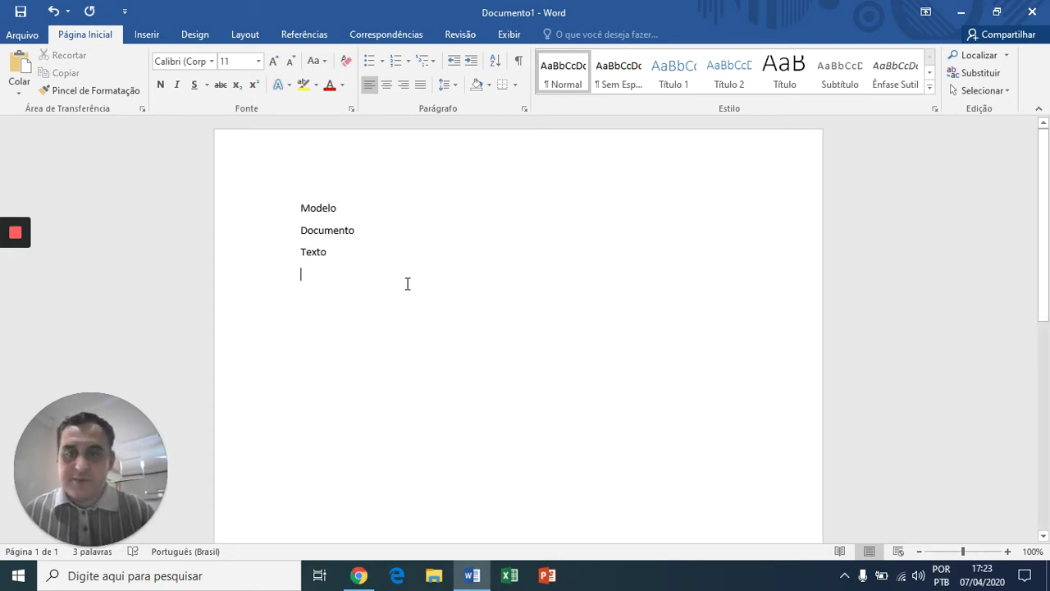
{"action": "key", "text": "Return"}
{"action": "key", "text": "Return"}
{"action": "type", "text": "C"}
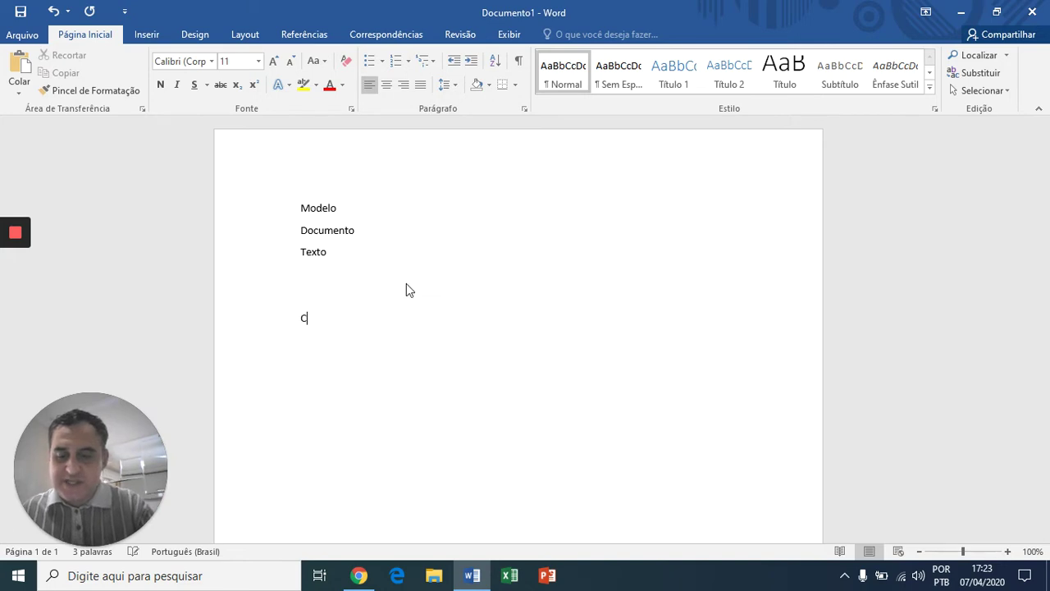
{"action": "type", "text": "TRL "}
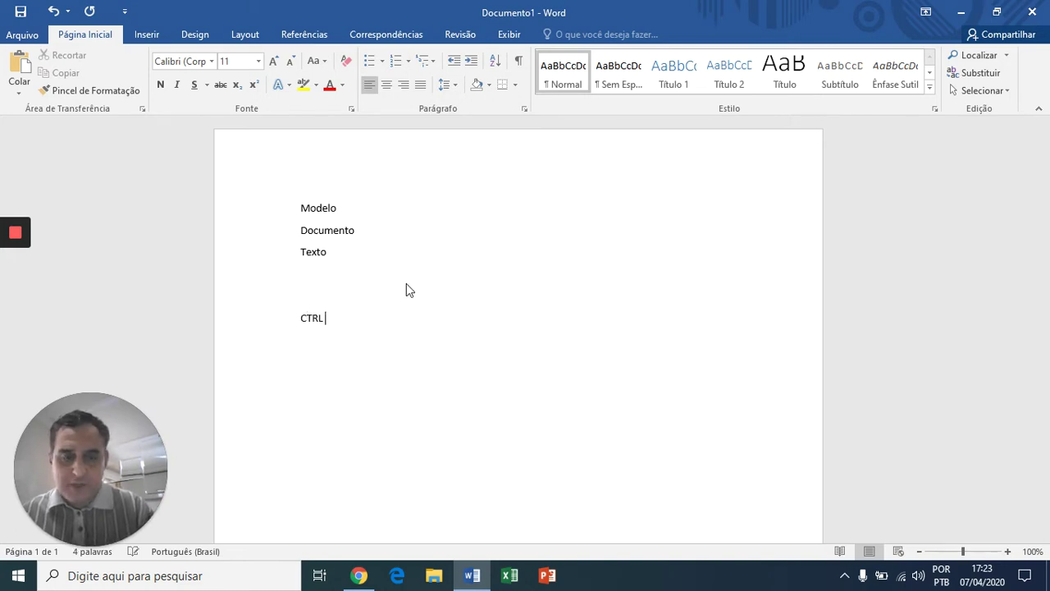
{"action": "type", "text": "+ 1"}
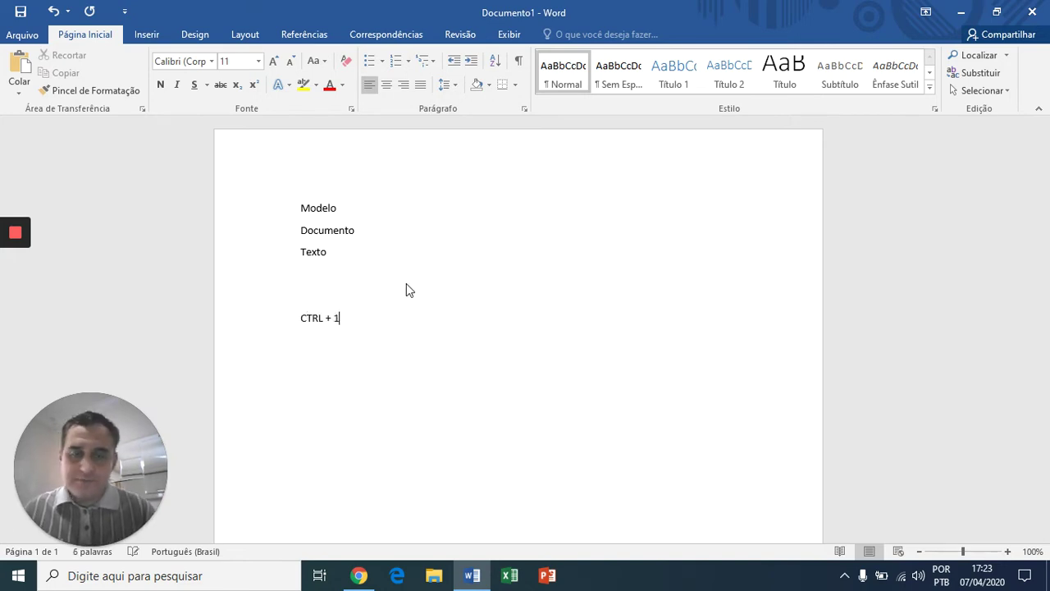
{"action": "key", "text": "Return"}
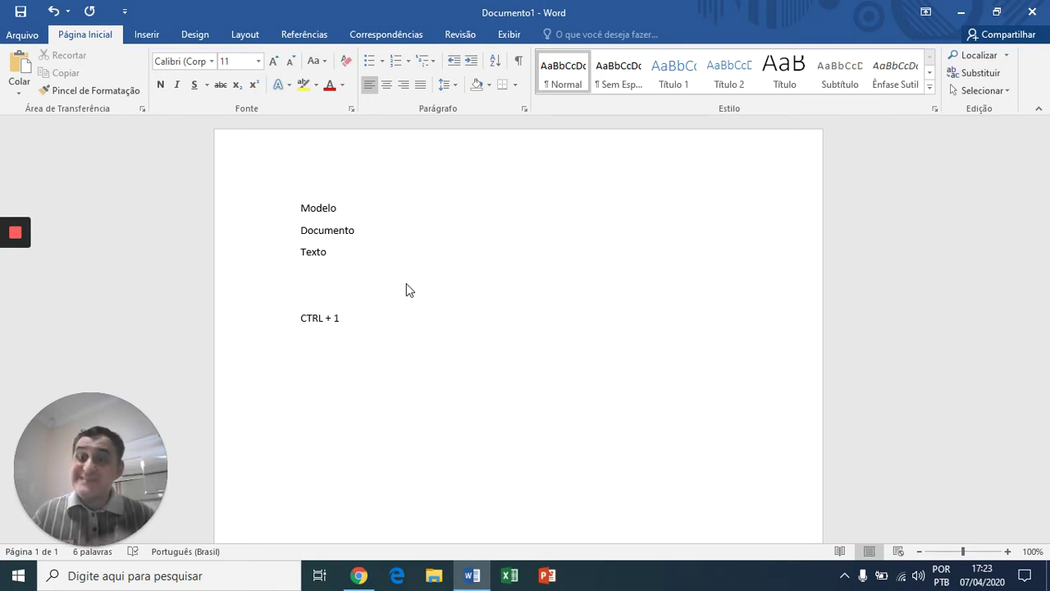
Add the notes "CTRL + 2" and "CTRL + 5" on separate lines below "CTRL + 1"
{"action": "type", "text": "CT"}
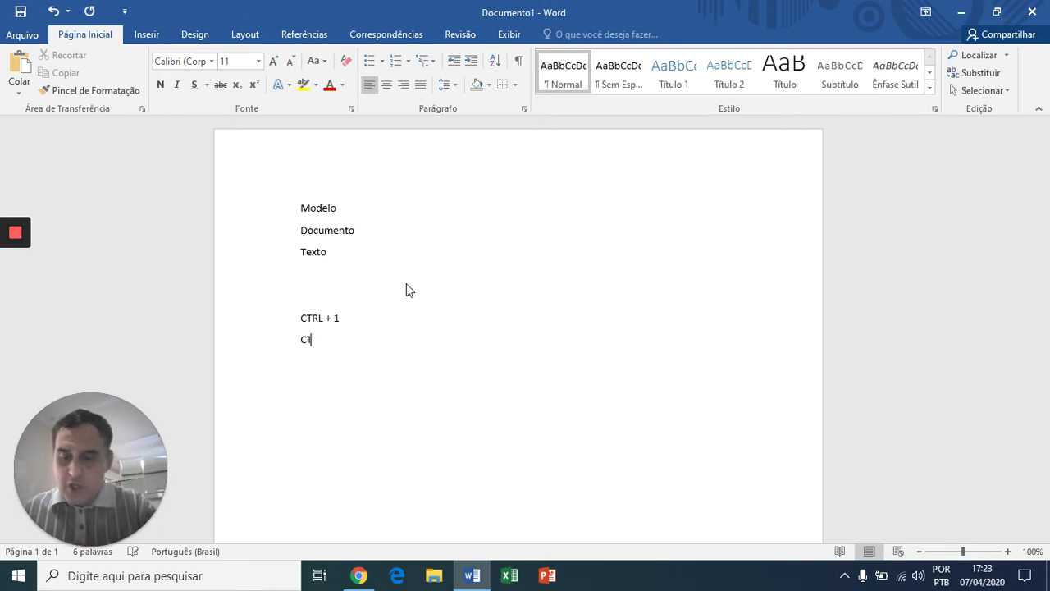
{"action": "type", "text": "RL + 2"}
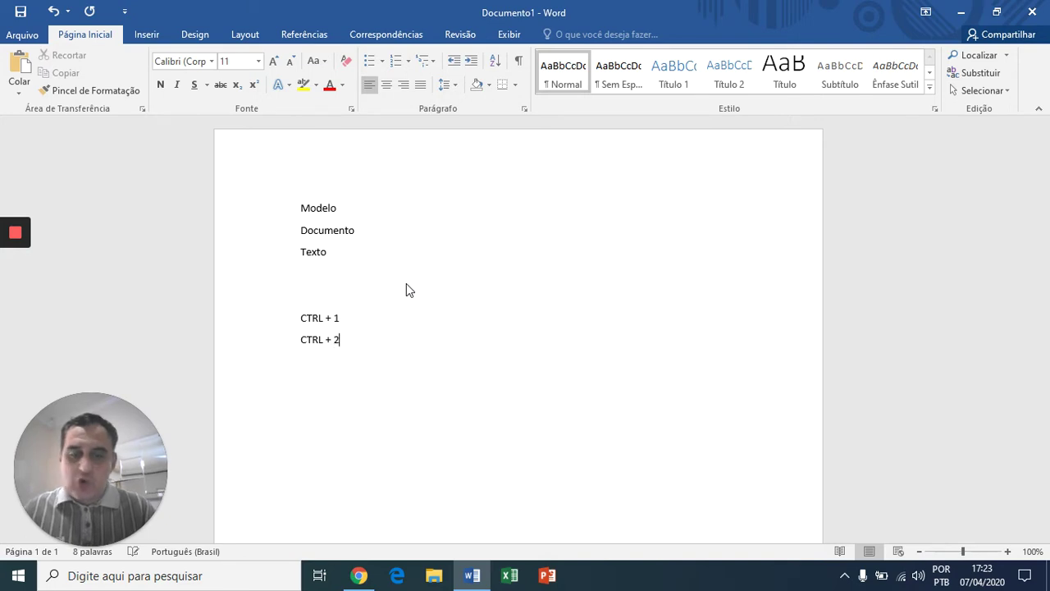
{"action": "key", "text": "Return"}
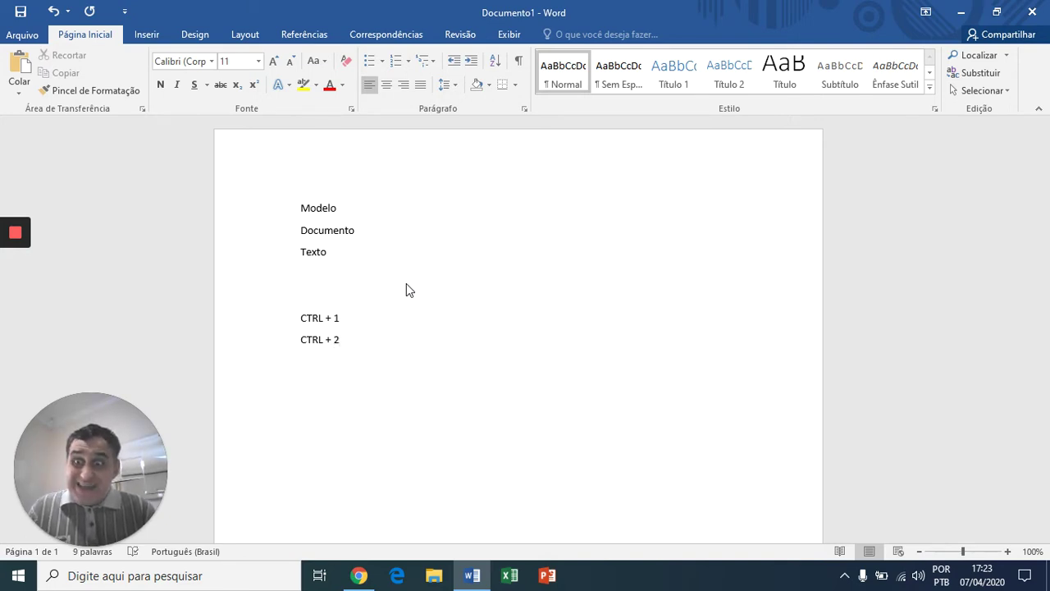
{"action": "type", "text": "CTR"}
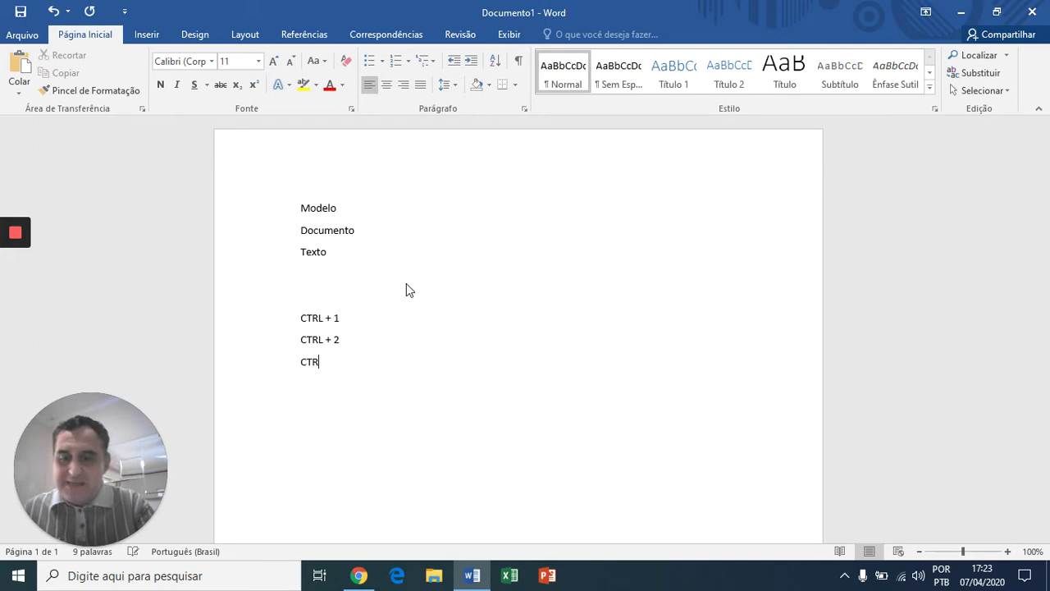
{"action": "type", "text": "L +5"}
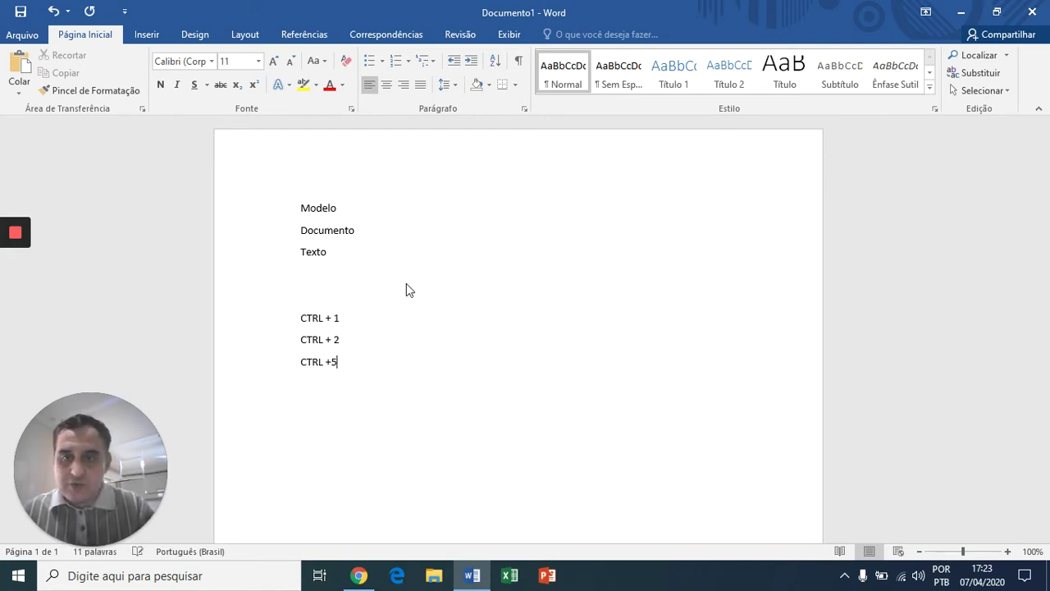
{"action": "key", "text": "BackSpace"}
{"action": "type", "text": "%"}
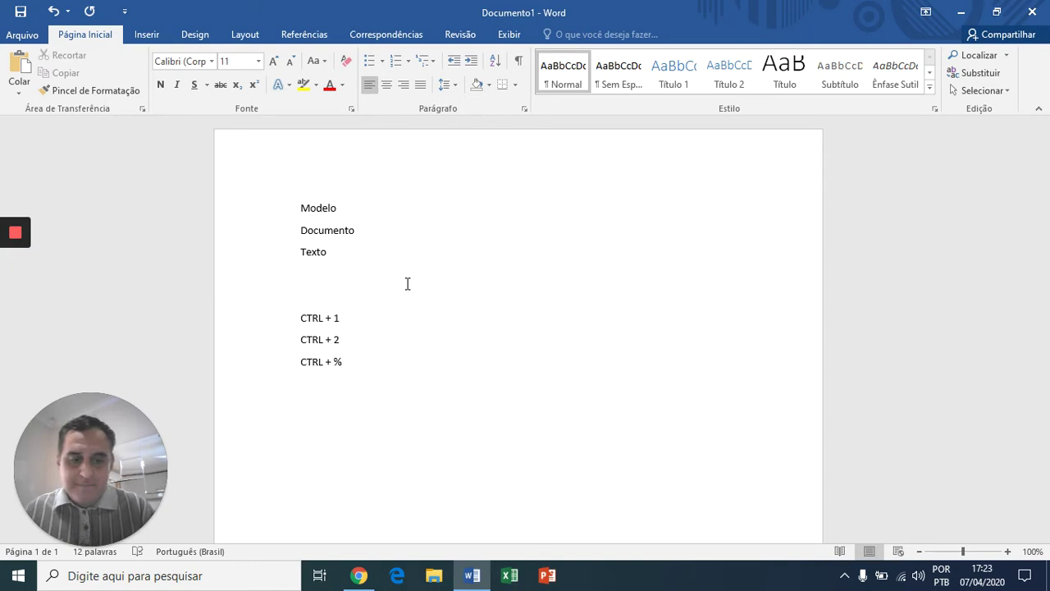
{"action": "key", "text": "BackSpace"}
{"action": "type", "text": "5"}
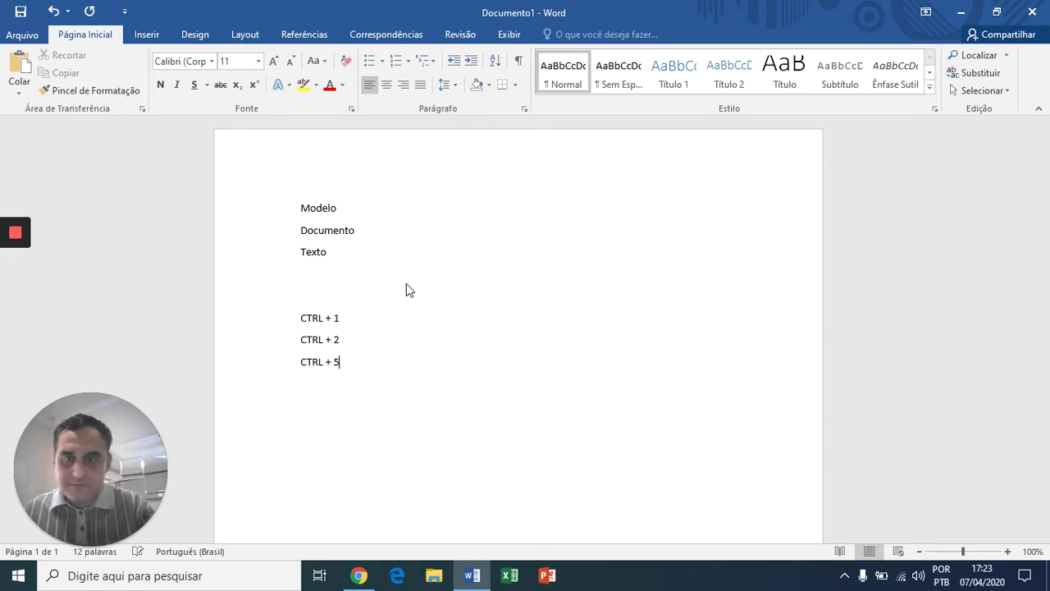
{"action": "key", "text": "Return"}
Apply double line spacing to the entire document, finishing with 1.5 line spacing
{"action": "key", "text": "ctrl+a"}
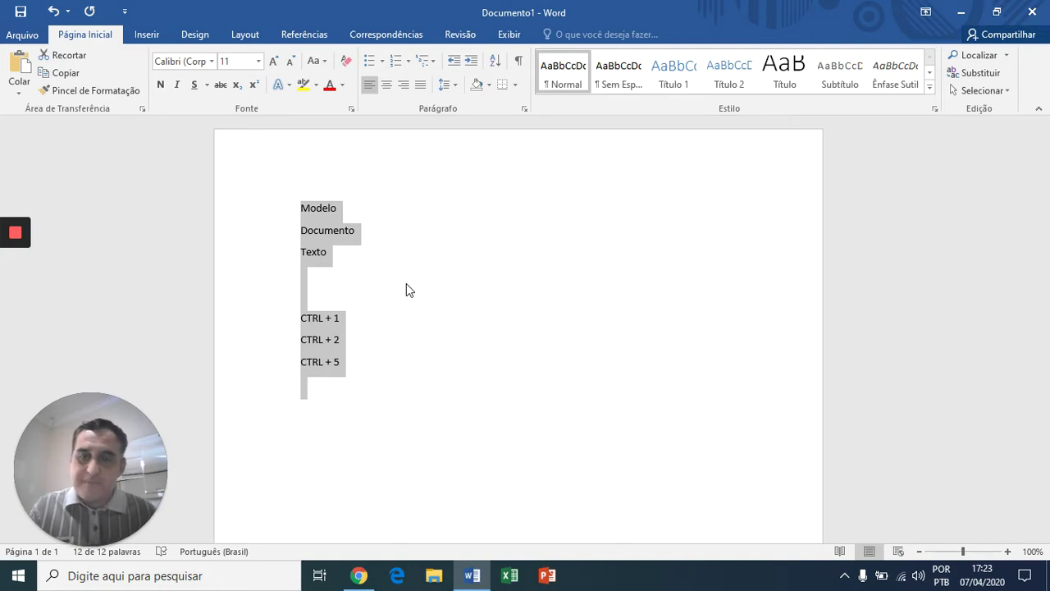
{"action": "key", "text": "ctrl+2"}
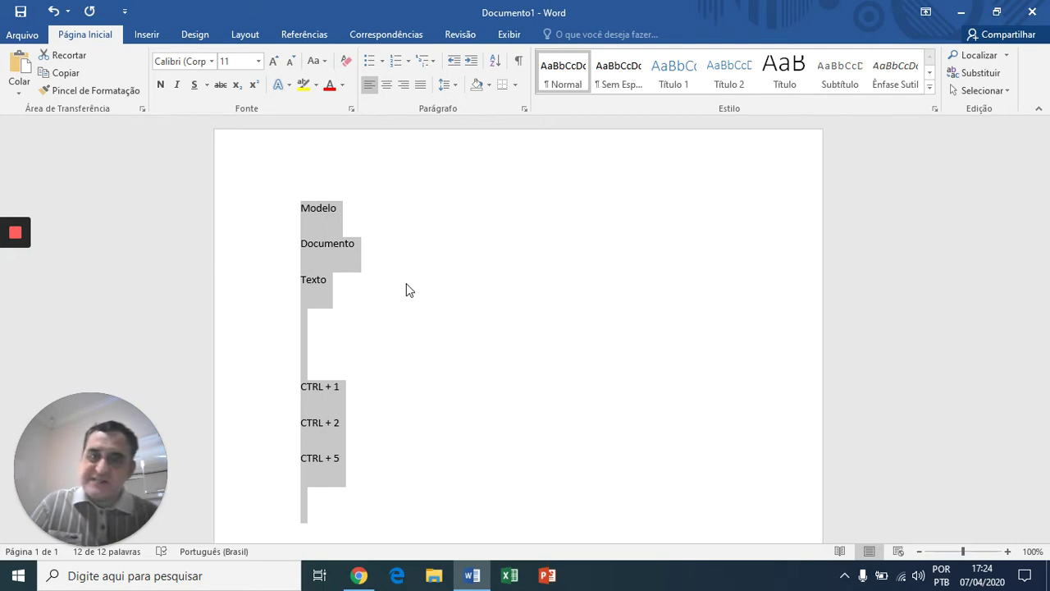
{"action": "key", "text": "ctrl+5"}
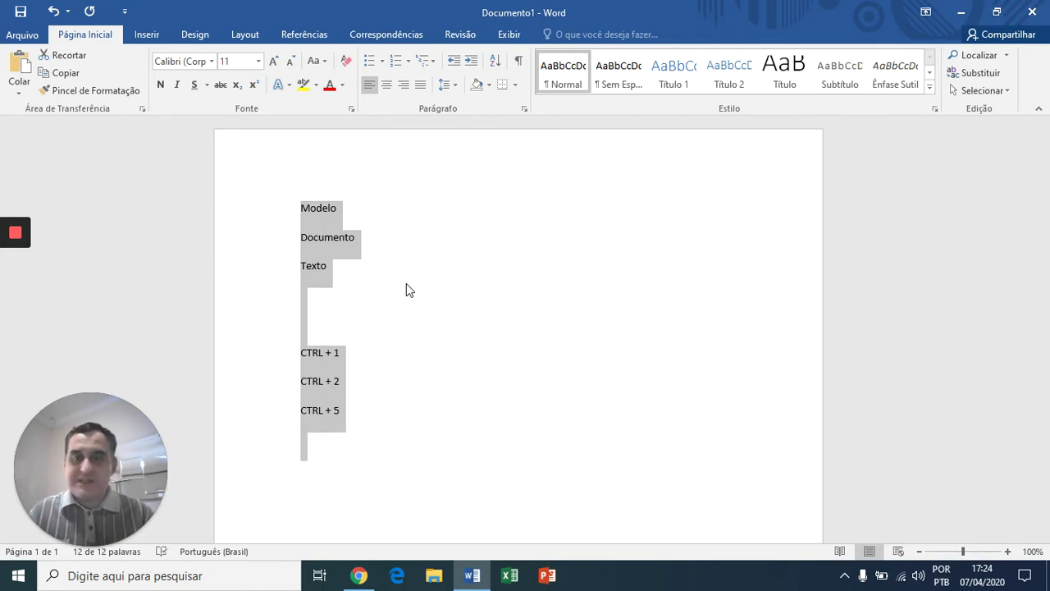
Delete the three lines "CTRL + 1", "CTRL + 2" and "CTRL + 5"
{"action": "left_click", "coordinate": [247, 353]}
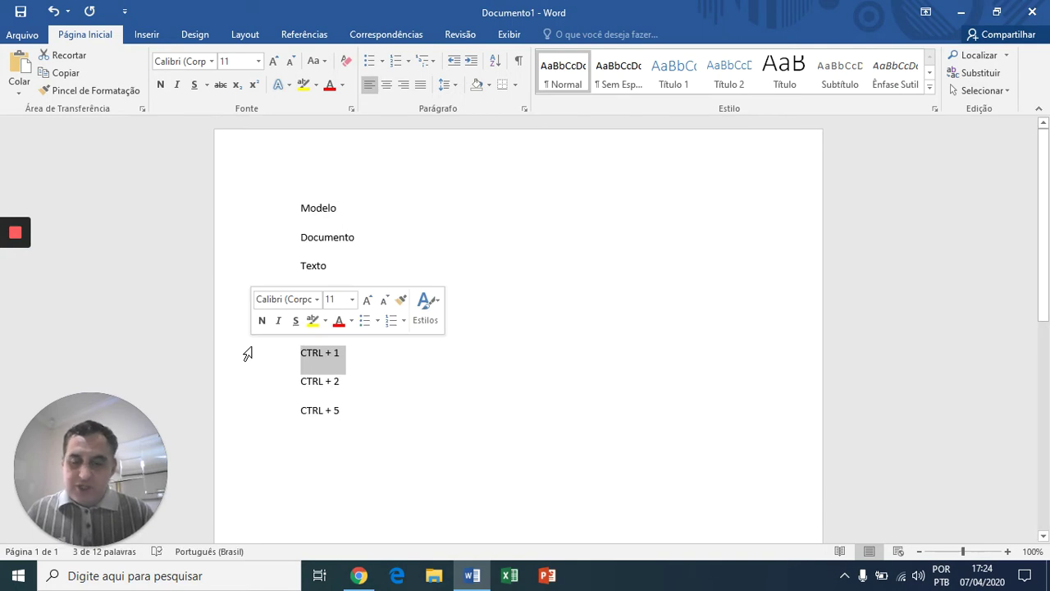
{"action": "key", "text": "shift+Down"}
{"action": "key", "text": "shift+Down"}
{"action": "key", "text": "Delete"}
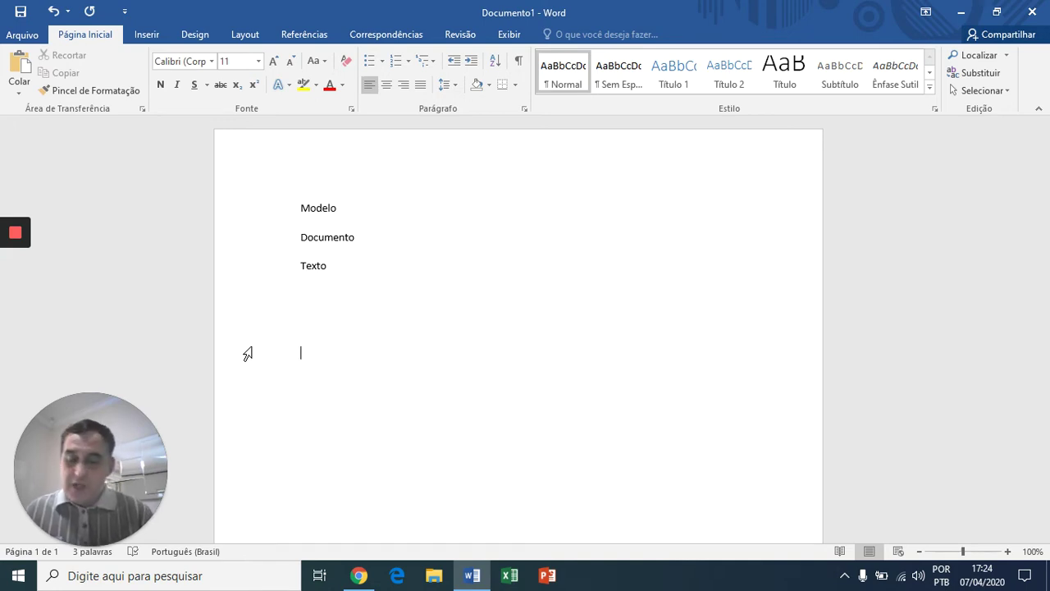
Select the entire document and cycle its letter case once through all variants, finishing with initial capitals
{"action": "key", "text": "ctrl+a"}
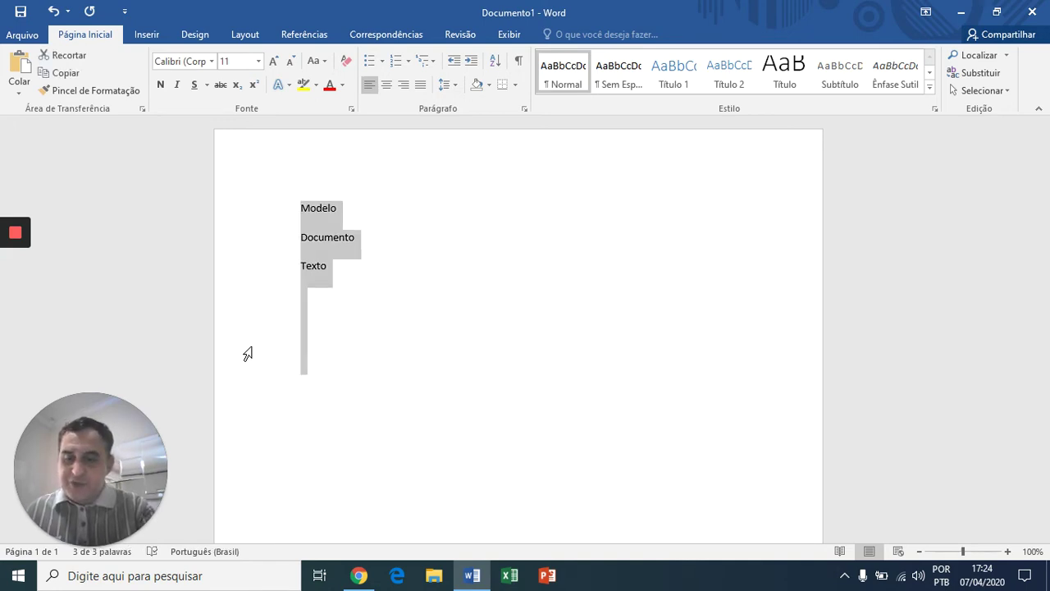
{"action": "key", "text": "shift+F3"}
{"action": "key", "text": "shift+F3"}
{"action": "key", "text": "shift+F3"}
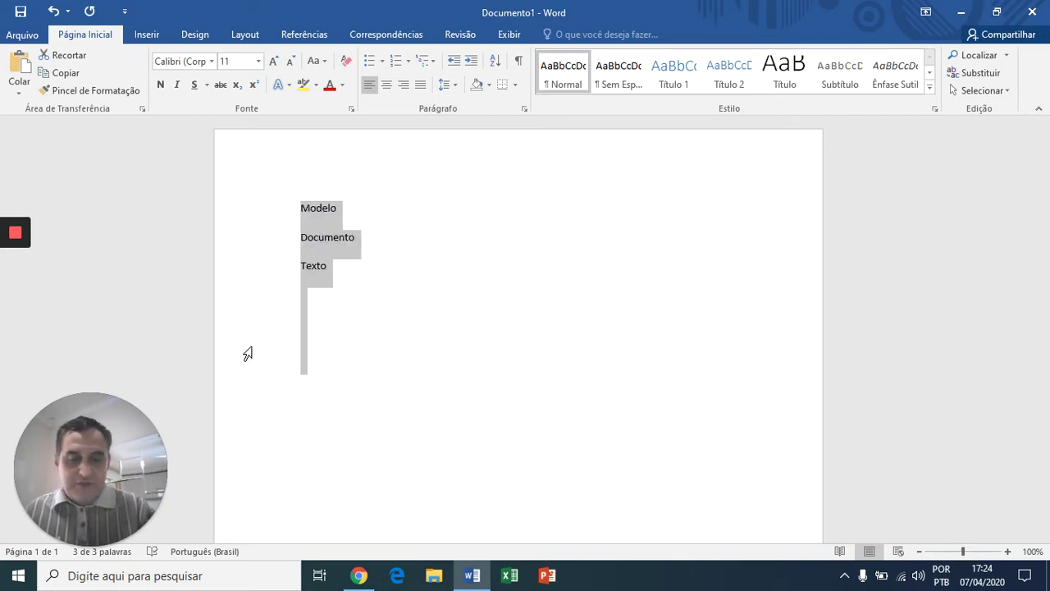
Increase the font size of the selected text in increments to 20
{"action": "key", "text": "ctrl+shift+period"}
{"action": "key", "text": "ctrl+shift+period"}
{"action": "key", "text": "ctrl+shift+period"}
{"action": "key", "text": "ctrl+shift+period"}
{"action": "key", "text": "ctrl+shift+period"}
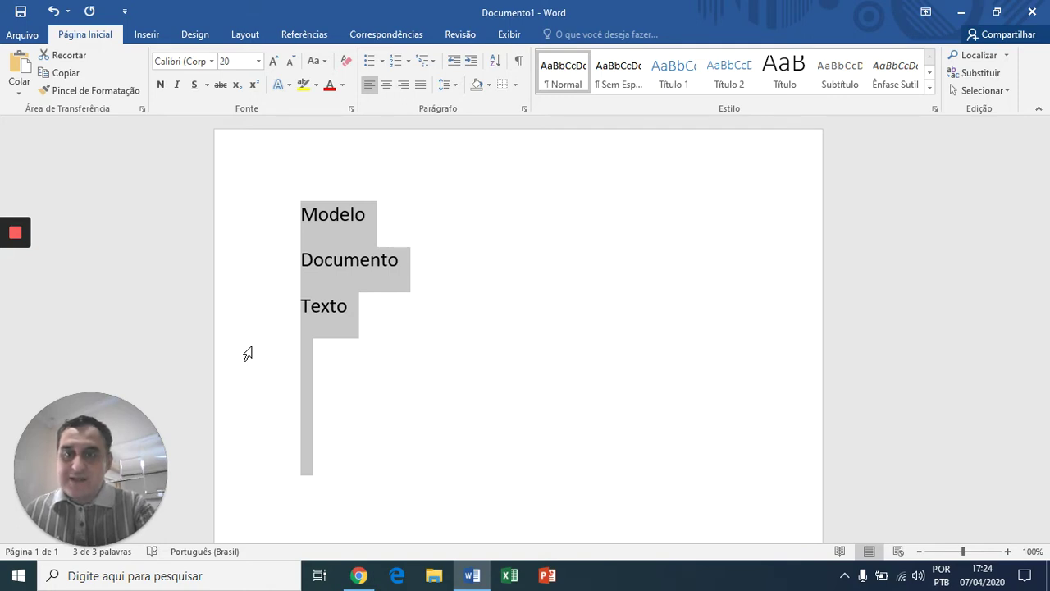
Cycle the letter case of the selected words, finishing with all uppercase
{"action": "key", "text": "shift+F3"}
{"action": "key", "text": "shift+F3"}
{"action": "key", "text": "shift+F3"}
{"action": "key", "text": "shift+F3"}
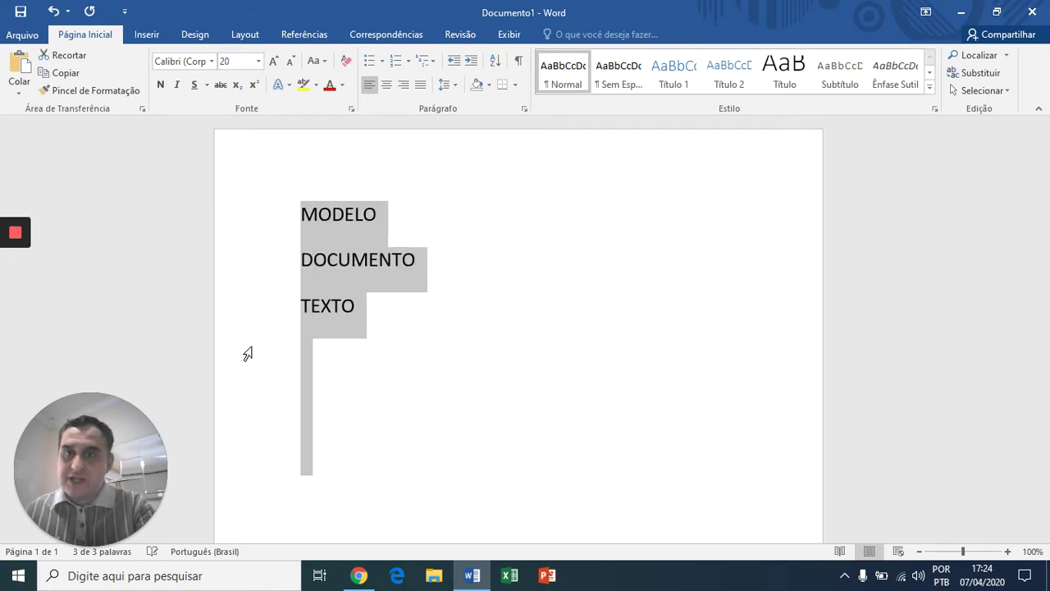
Write the note "Shift + F3" below "TEXTO", leaving one blank line between them
{"action": "key", "text": "Right"}
{"action": "key", "text": "Up"}
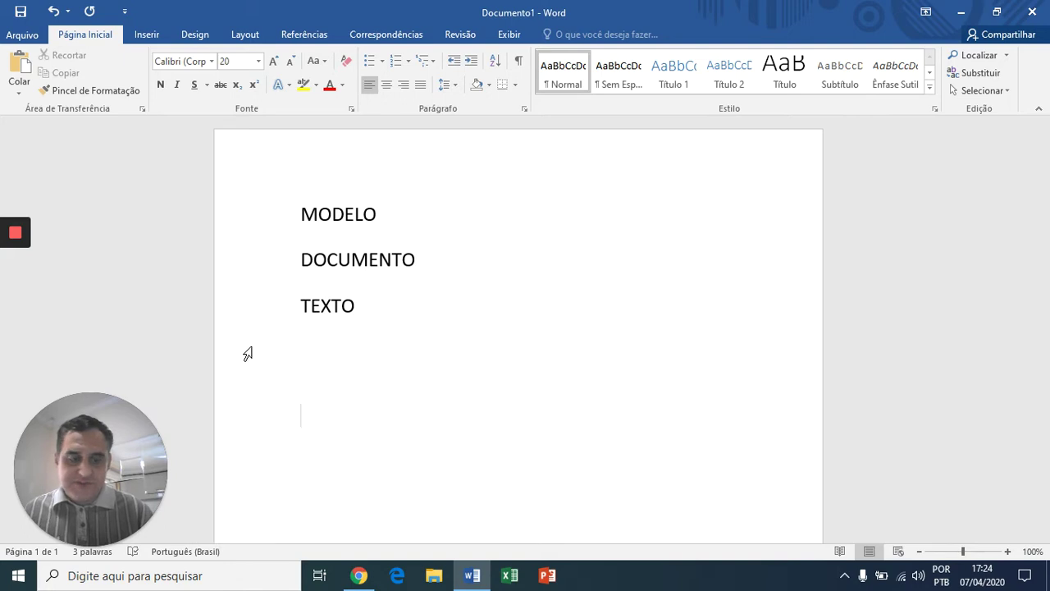
{"action": "key", "text": "Up"}
{"action": "key", "text": "Up"}
{"action": "type", "text": "Sh"}
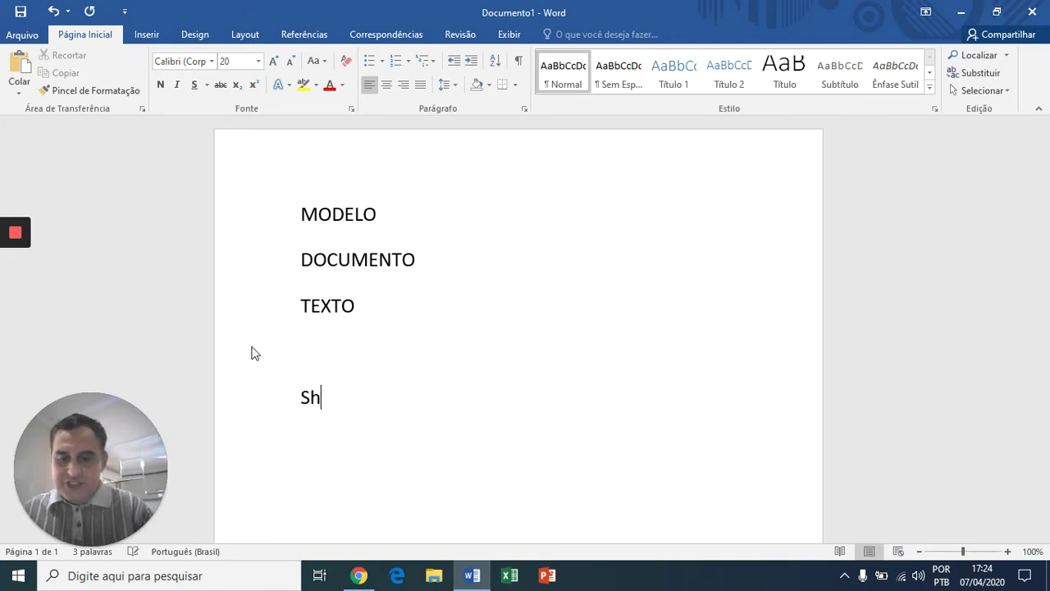
{"action": "type", "text": "if"}
{"action": "key", "text": "Up"}
{"action": "type", "text": "T"}
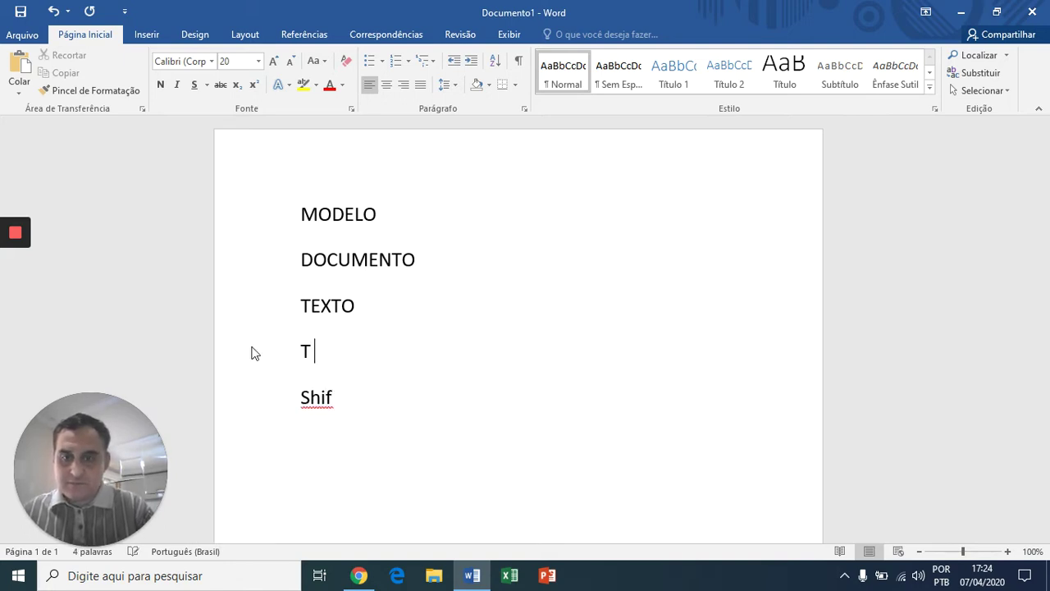
{"action": "key", "text": "BackSpace"}
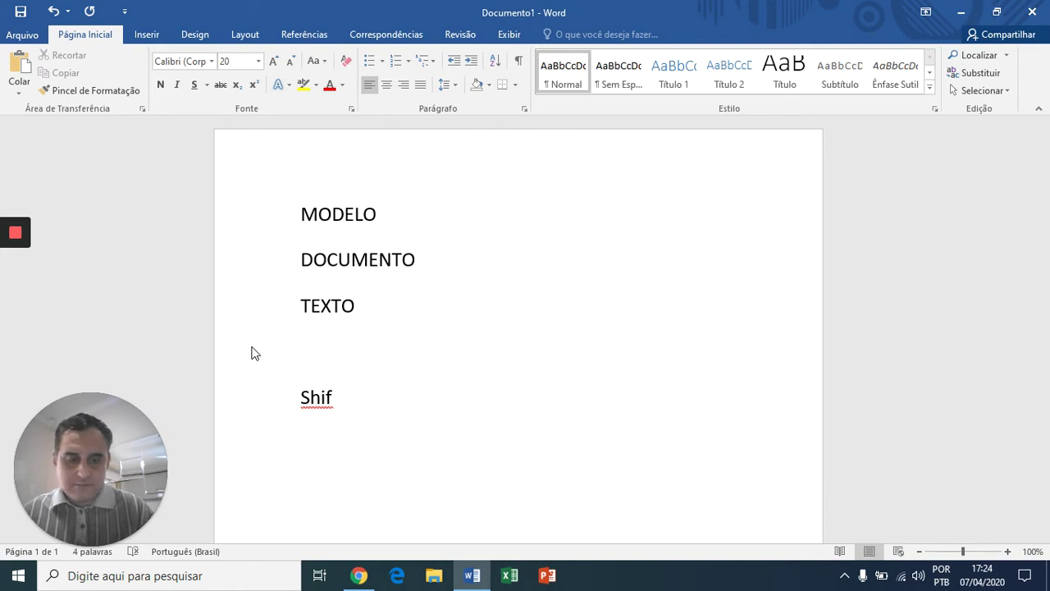
{"action": "key", "text": "Down"}
{"action": "key", "text": "Right"}
{"action": "key", "text": "Right"}
{"action": "key", "text": "Right"}
{"action": "key", "text": "Right"}
{"action": "type", "text": "t"}
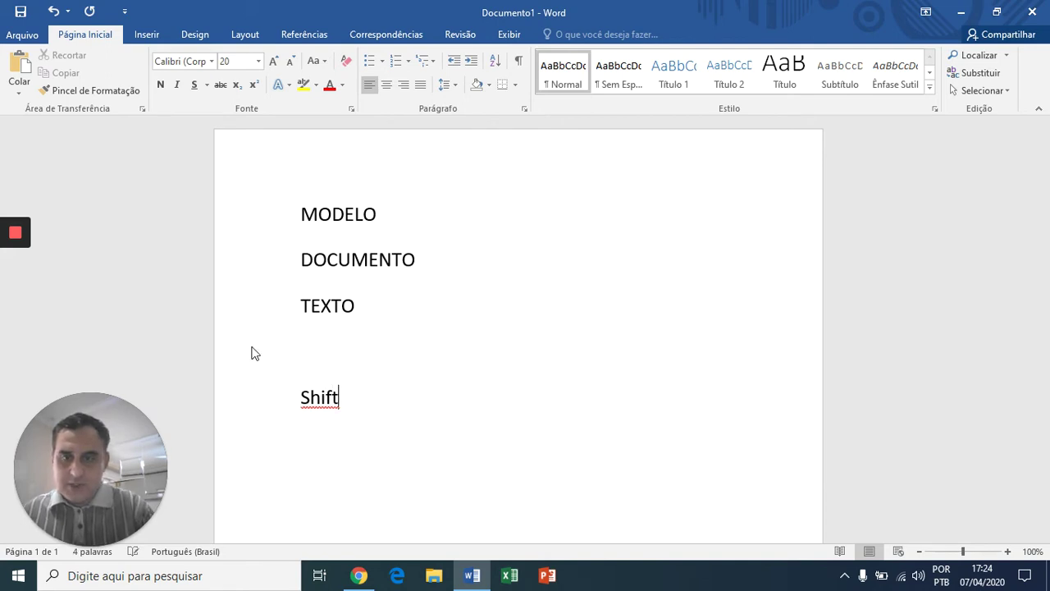
{"action": "type", "text": " + "}
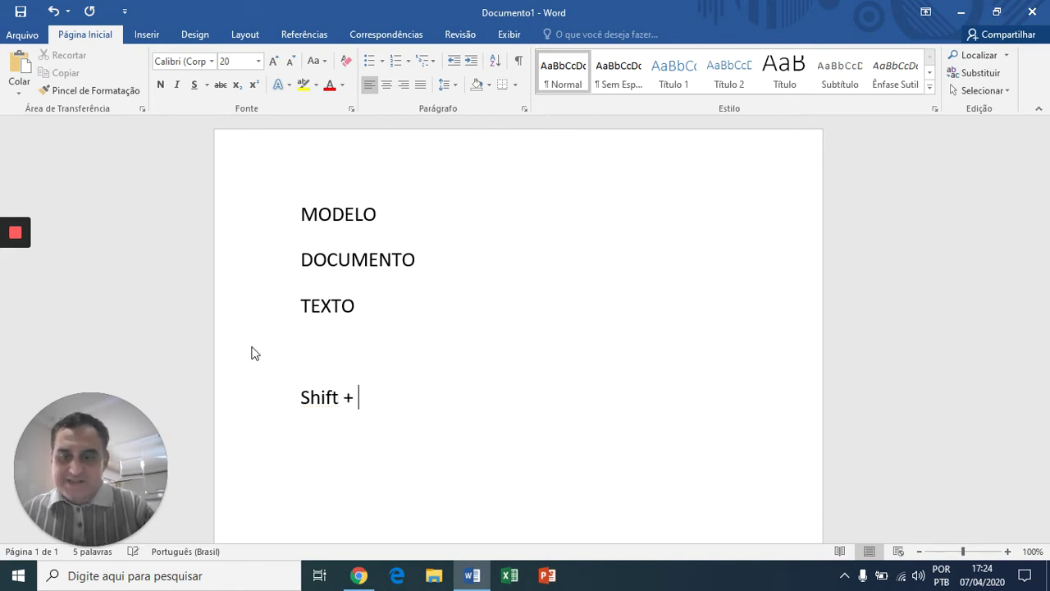
{"action": "type", "text": "F3"}
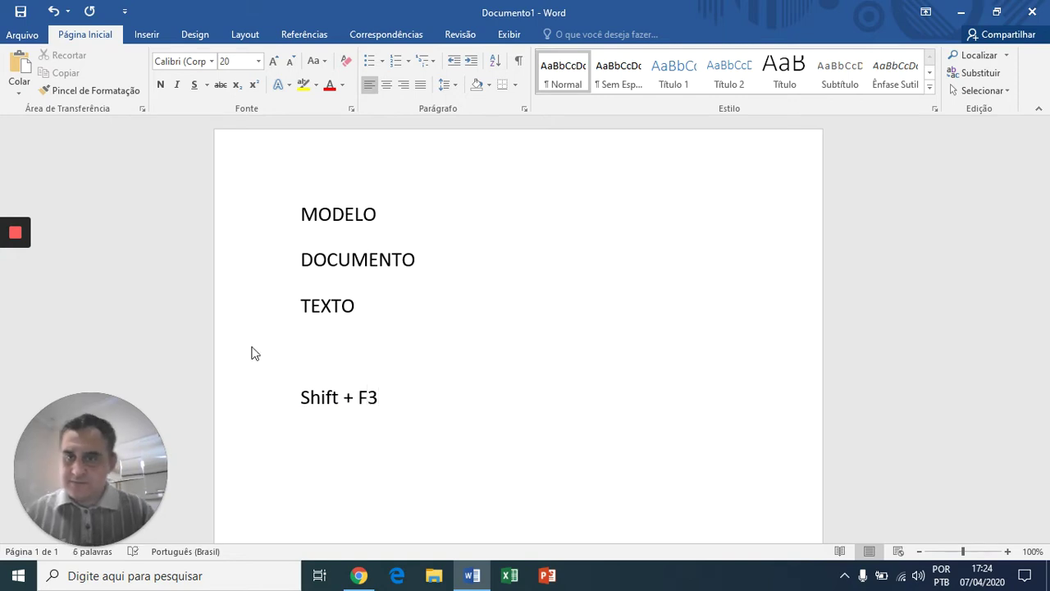
Cycle the entire document's letter case through lowercase and initial capitals, finishing in uppercase, and delete the "SHIFT + F3" line
{"action": "triple_click", "coordinate": [247, 352]}
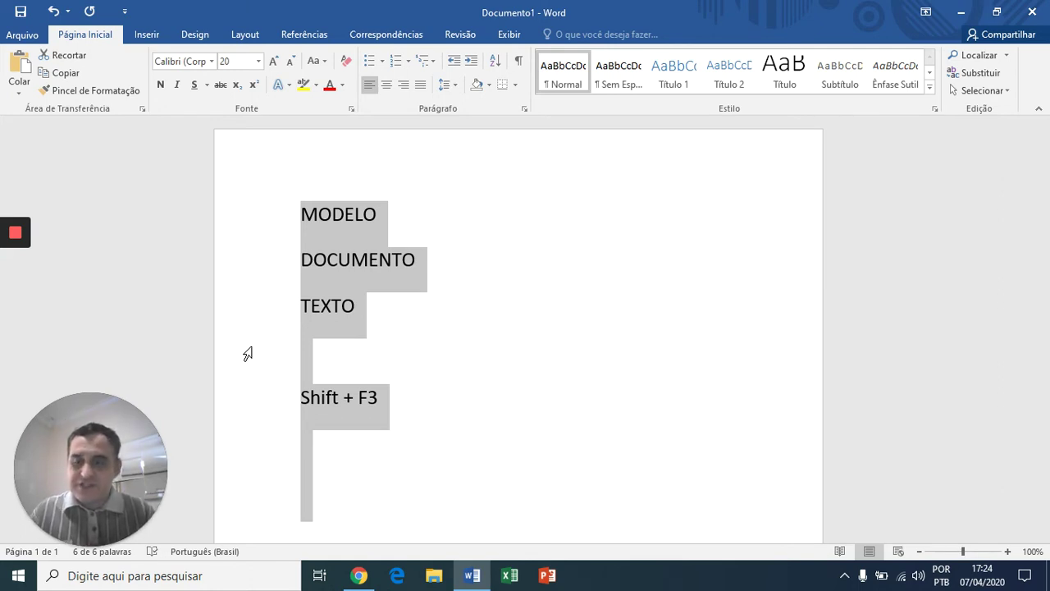
{"action": "key", "text": "shift+F3"}
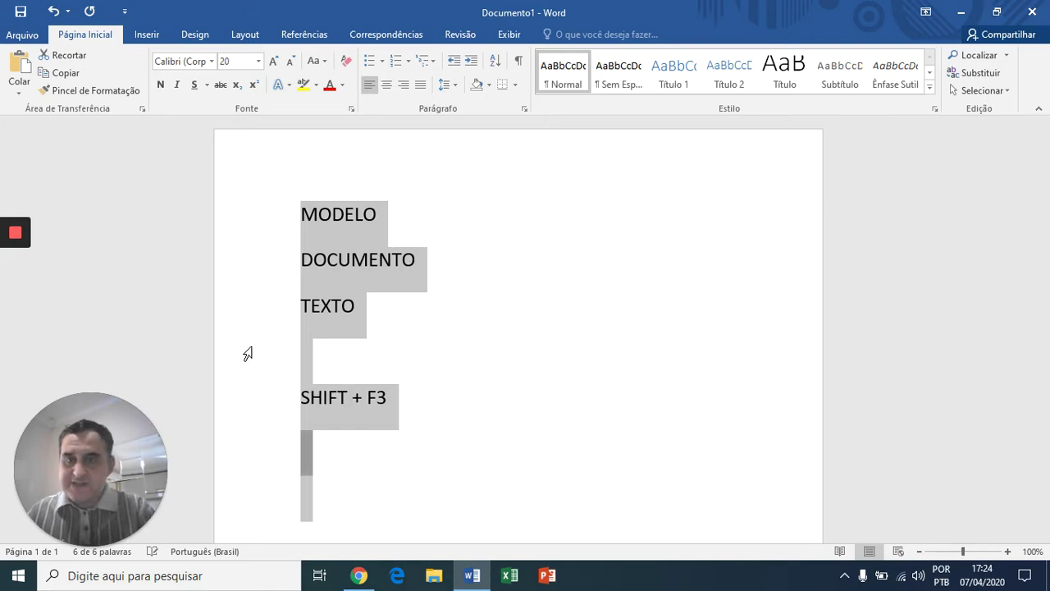
{"action": "key", "text": "shift+F3"}
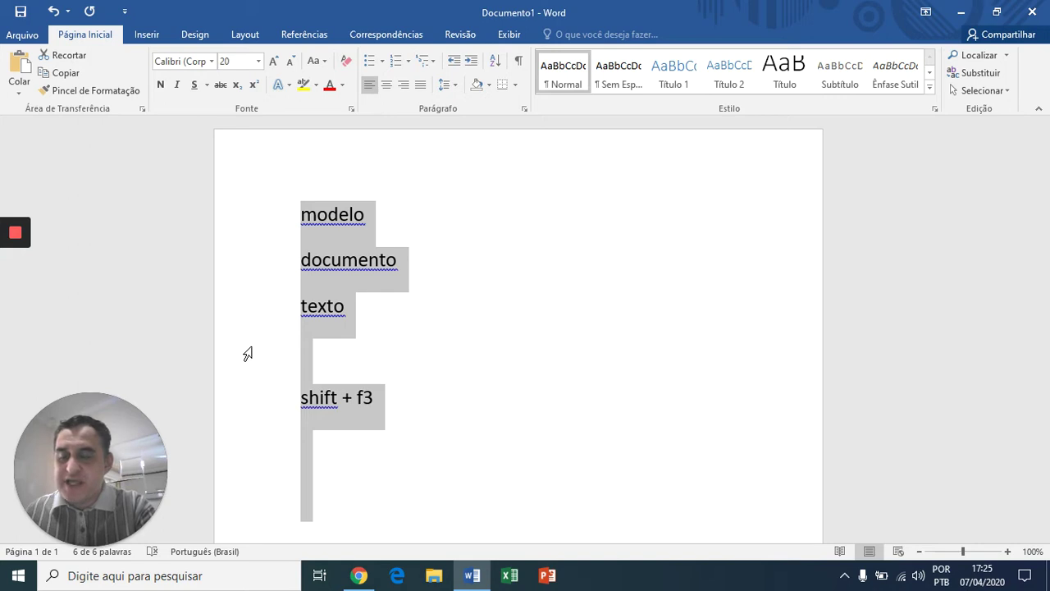
{"action": "key", "text": "shift+F3"}
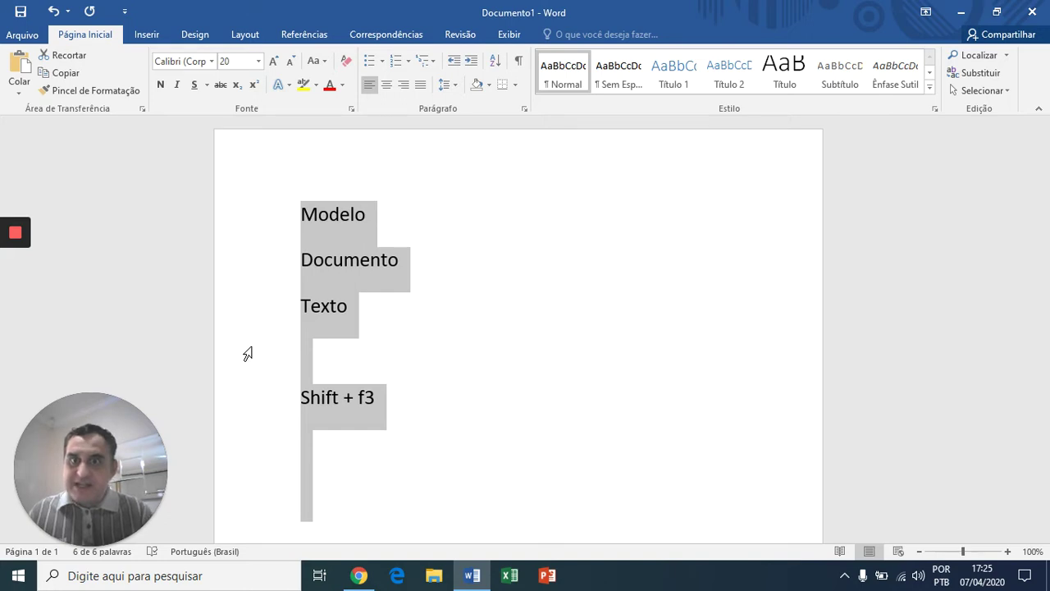
{"action": "key", "text": "shift+F3"}
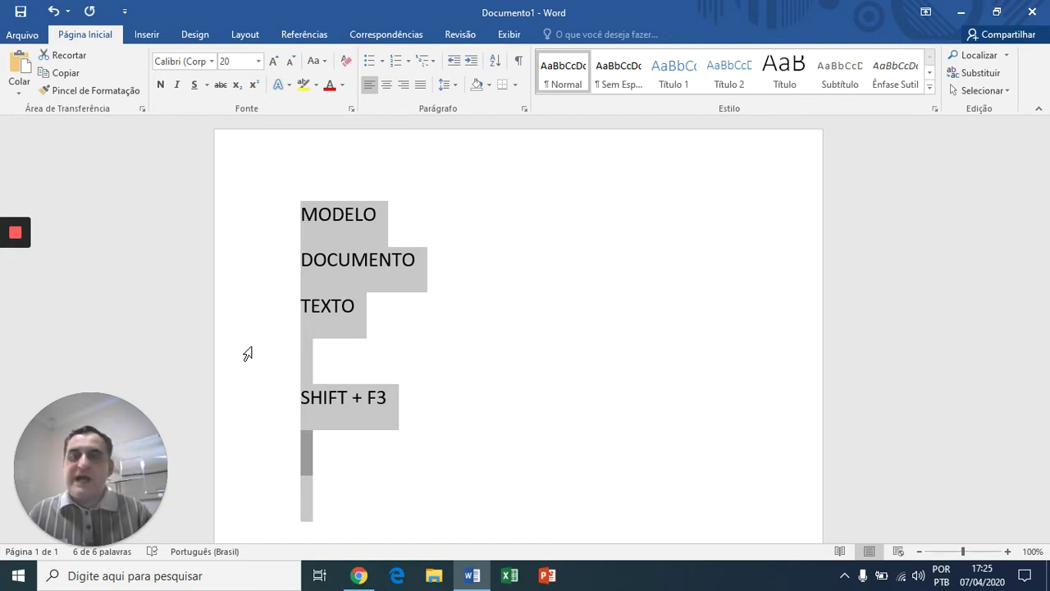
{"action": "left_click", "coordinate": [265, 422]}
{"action": "key", "text": "Delete"}
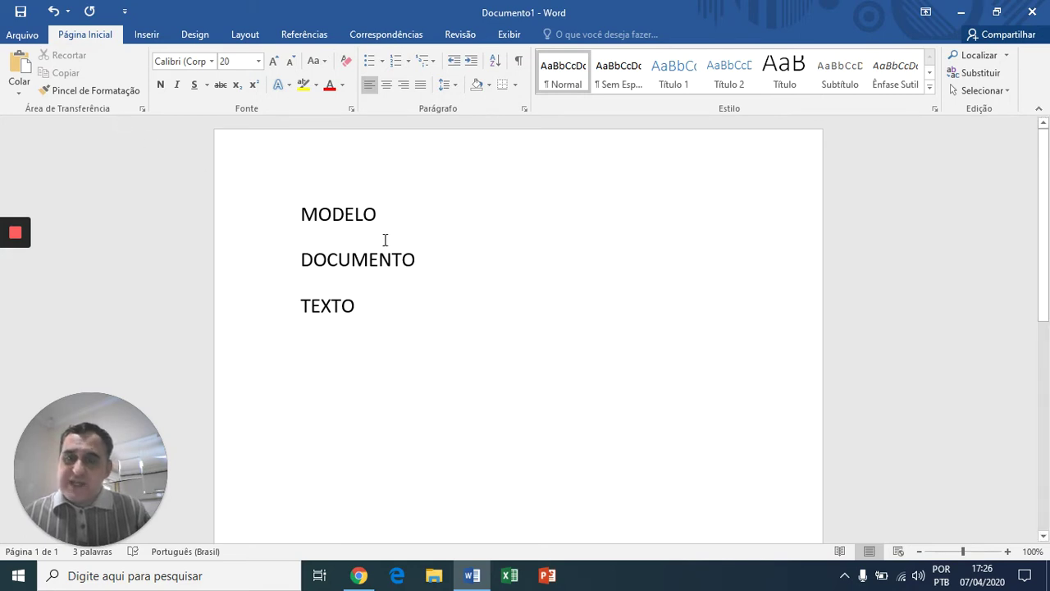
Copy the "TEXTO" line and paste it twice below the original
{"action": "left_click", "coordinate": [347, 213]}
{"action": "triple_click", "coordinate": [347, 214]}
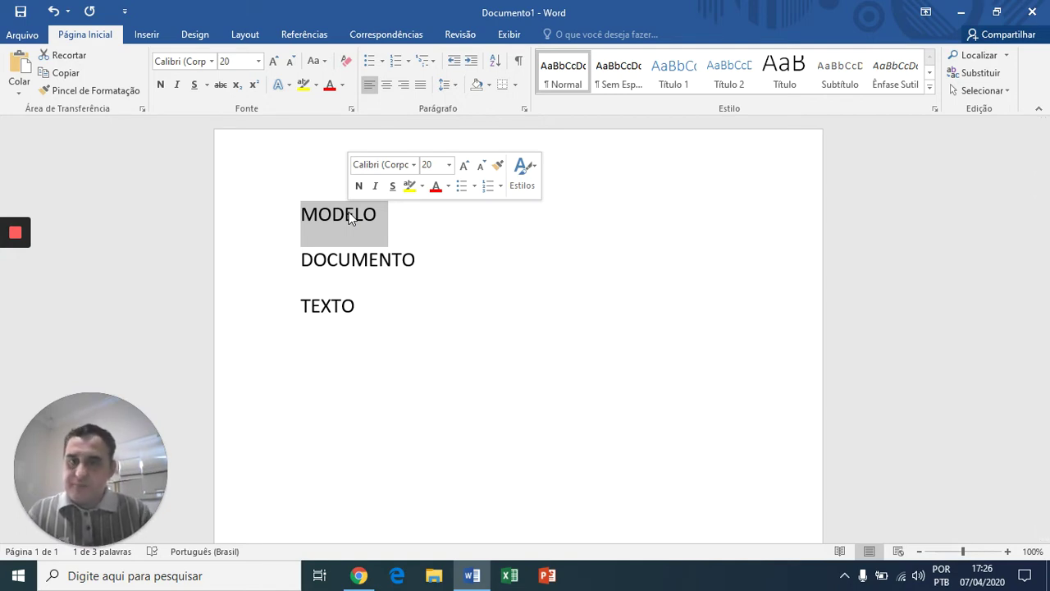
{"action": "triple_click", "coordinate": [352, 260]}
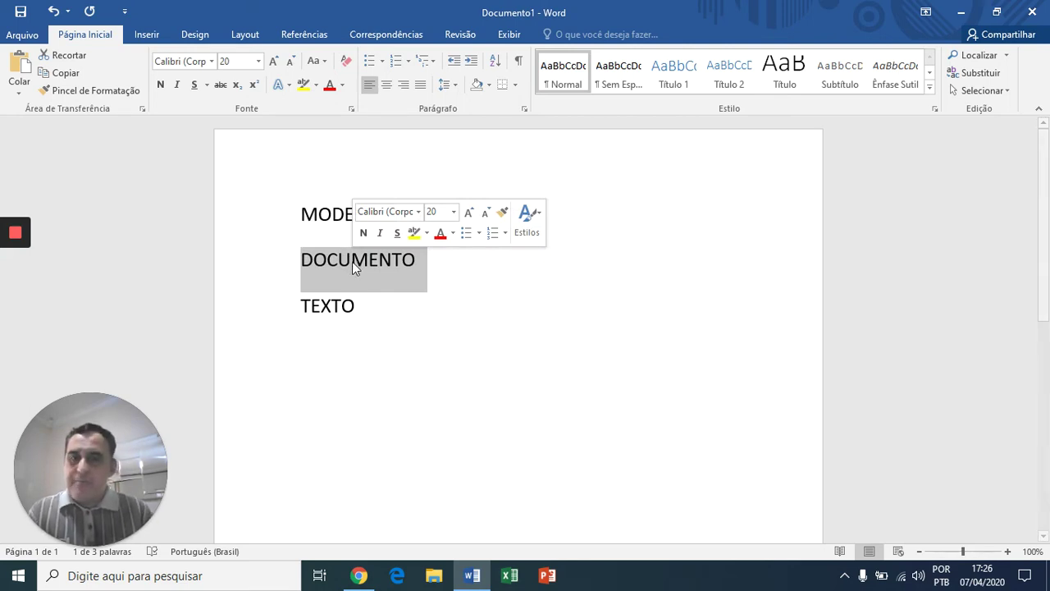
{"action": "triple_click", "coordinate": [332, 306]}
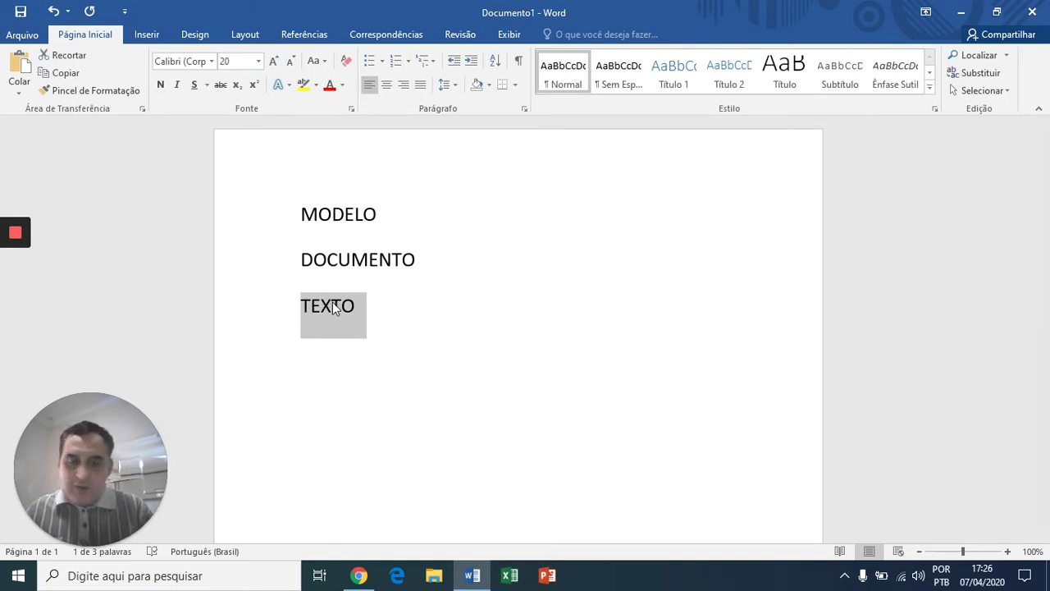
{"action": "key", "text": "ctrl+c"}
{"action": "key", "text": "Right"}
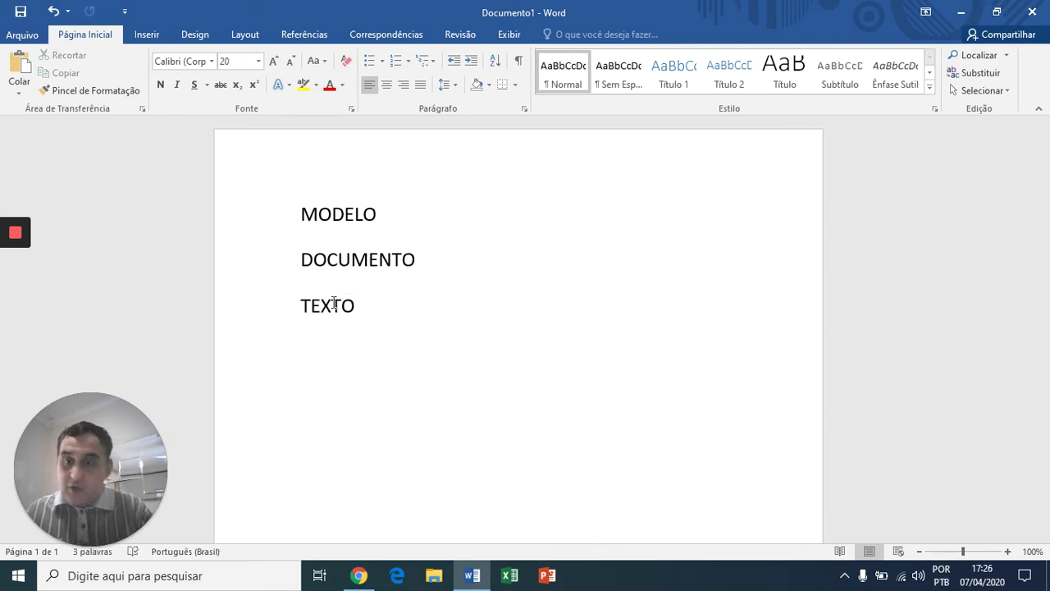
{"action": "key", "text": "ctrl+v"}
{"action": "key", "text": "ctrl+v"}
Delete the two pasted copies of the "TEXTO" line
{"action": "key", "text": "shift+Up"}
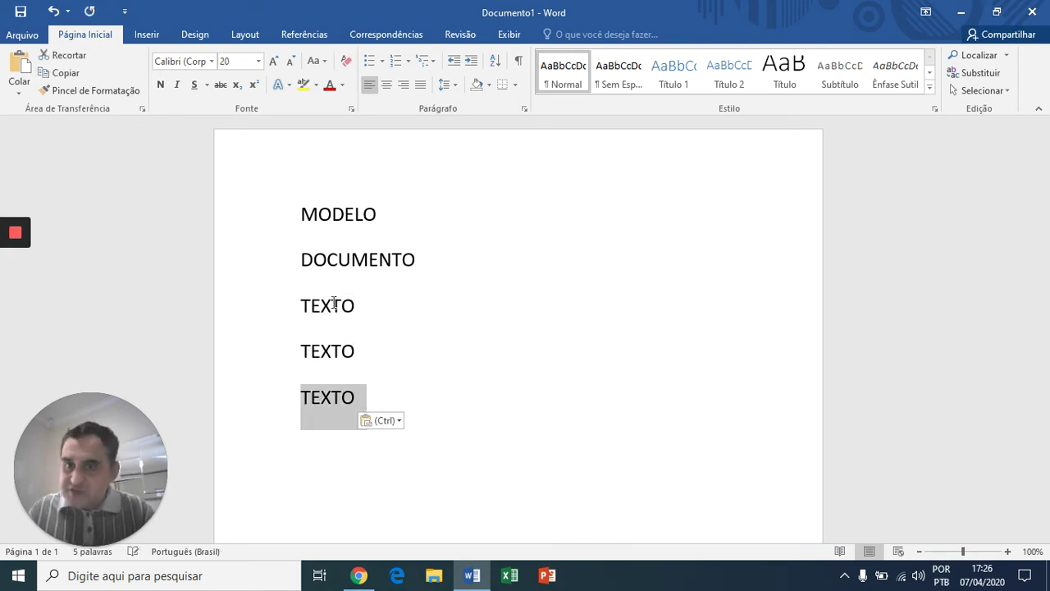
{"action": "key", "text": "shift+Up"}
{"action": "key", "text": "Delete"}
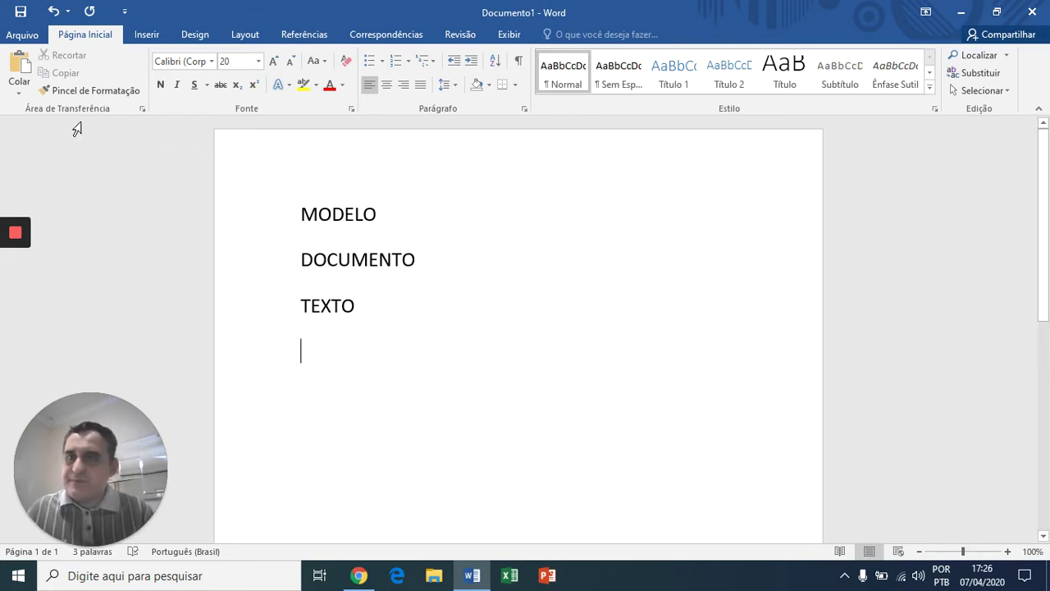
Show the Office clipboard contents and copy the "MODELO" and "DOCUMENTO" lines as separate clipboard items
{"action": "left_click", "coordinate": [142, 109]}
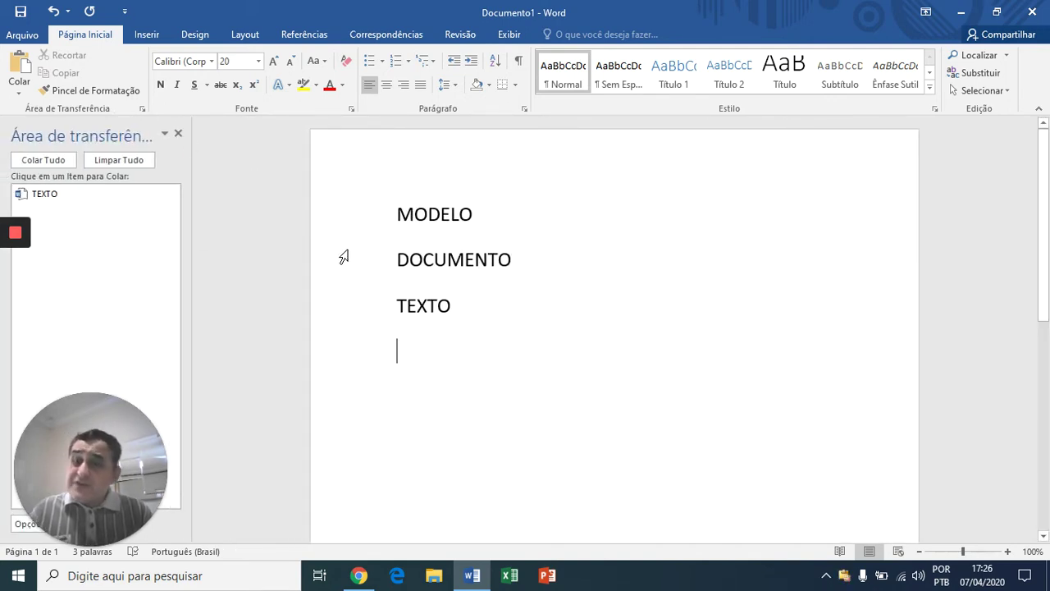
{"action": "triple_click", "coordinate": [437, 216]}
{"action": "key", "text": "ctrl+c"}
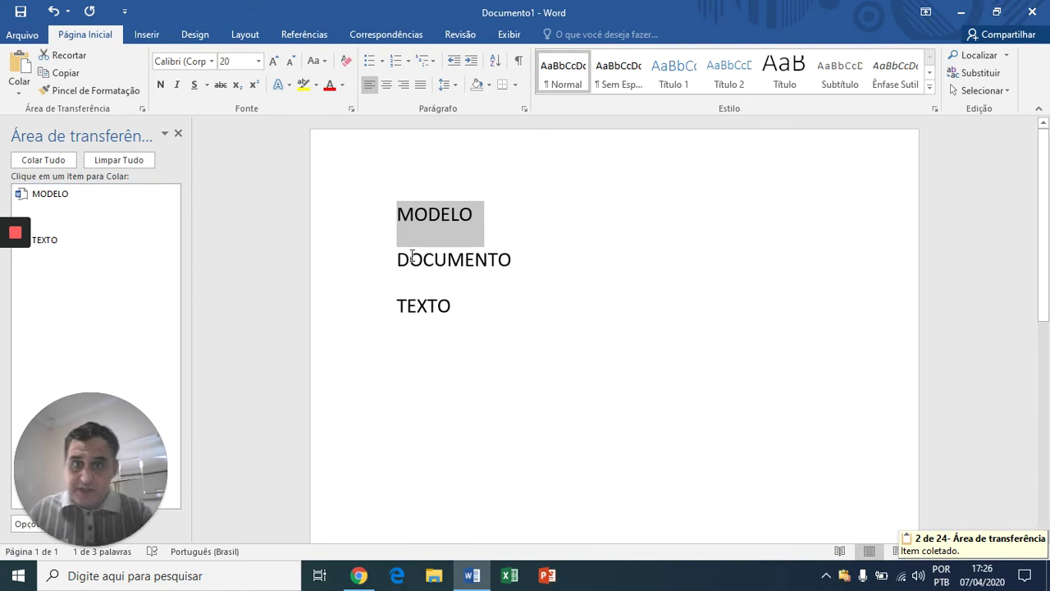
{"action": "triple_click", "coordinate": [416, 260]}
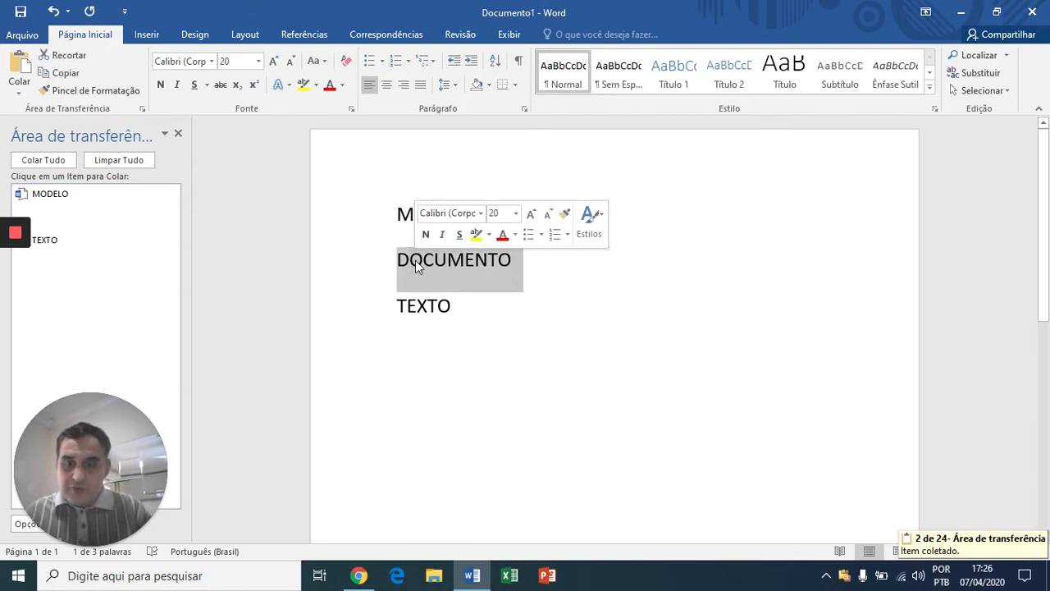
{"action": "key", "text": "ctrl+c"}
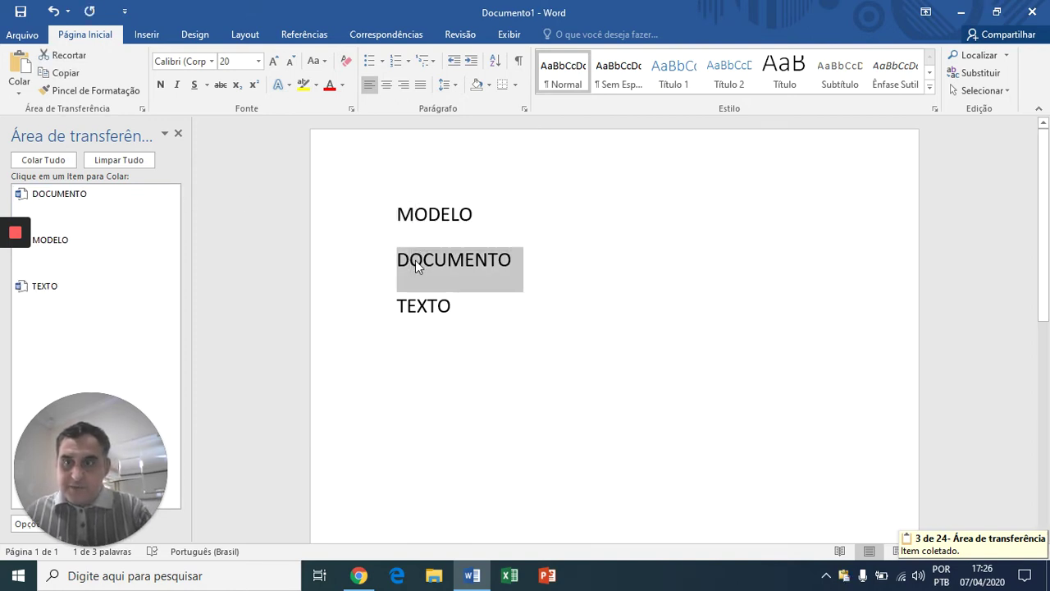
Insert the stored clipboard items below "TEXTO" in the order MODELO, DOCUMENTO, TEXTO, MODELO
{"action": "left_click", "coordinate": [480, 305]}
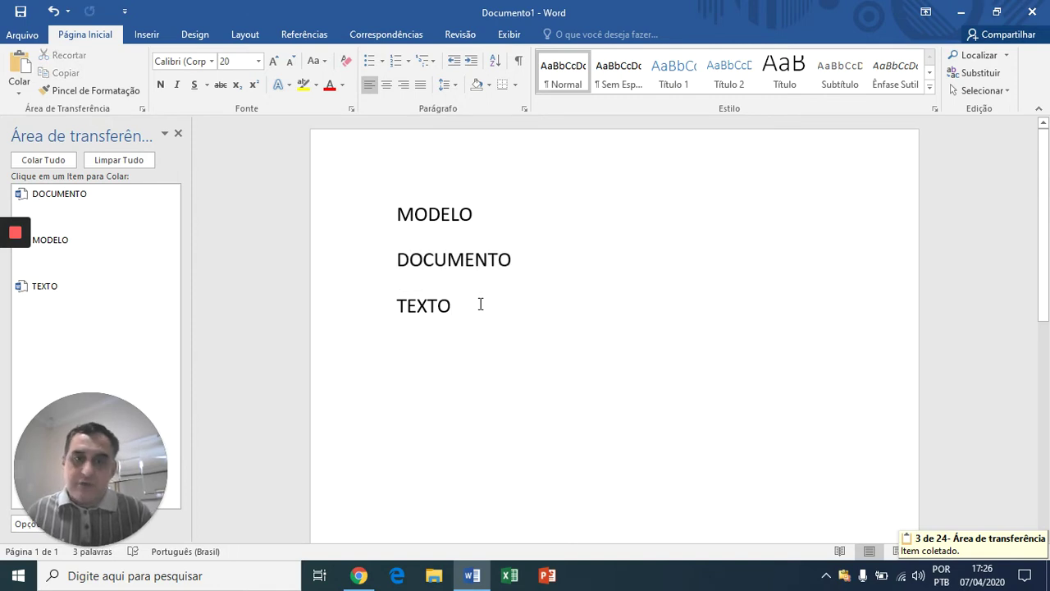
{"action": "key", "text": "Return"}
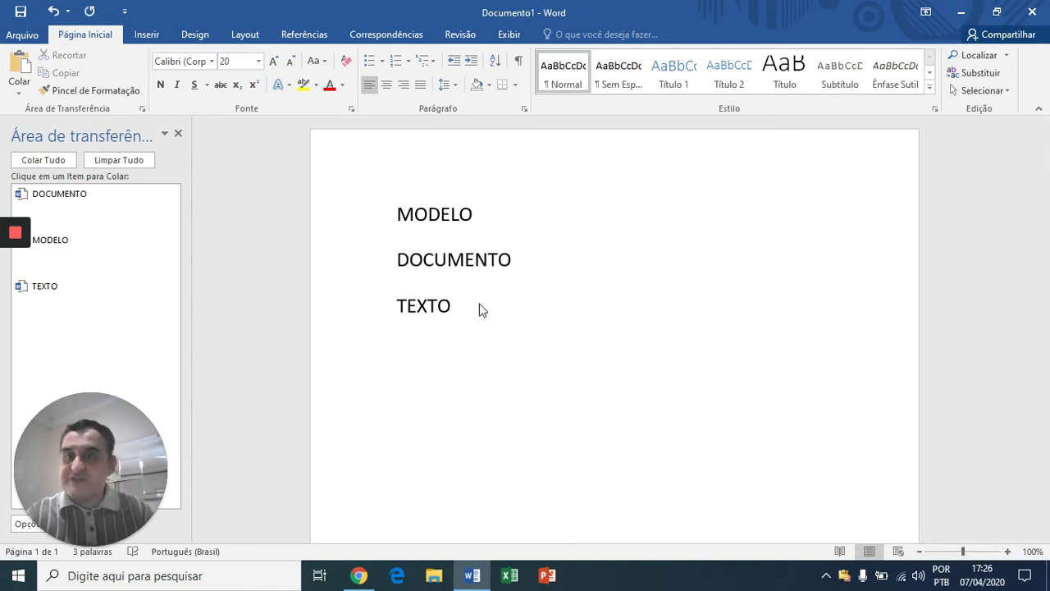
{"action": "left_click", "coordinate": [101, 247]}
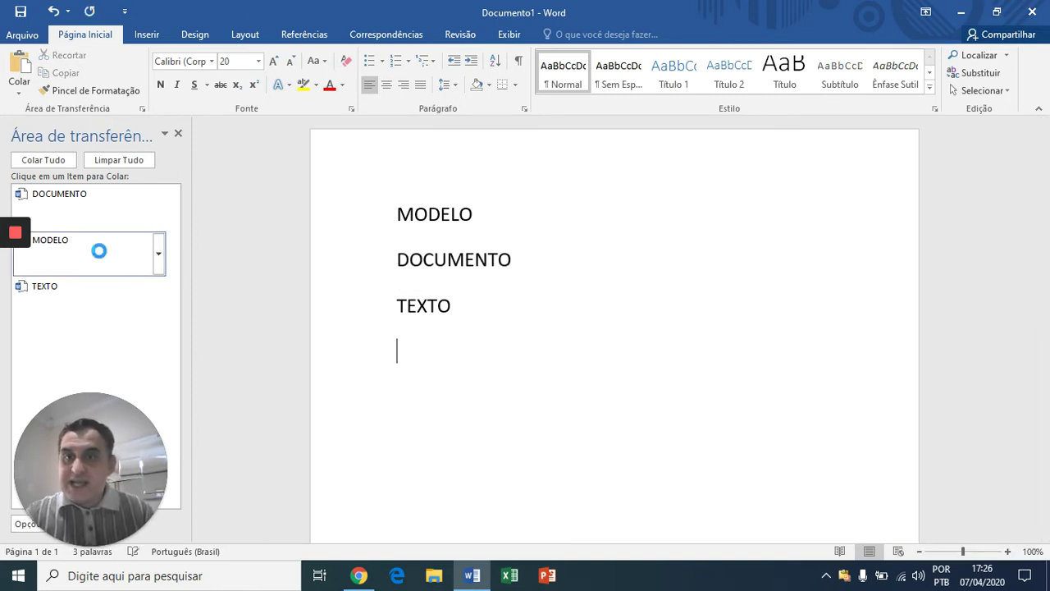
{"action": "left_click", "coordinate": [94, 227]}
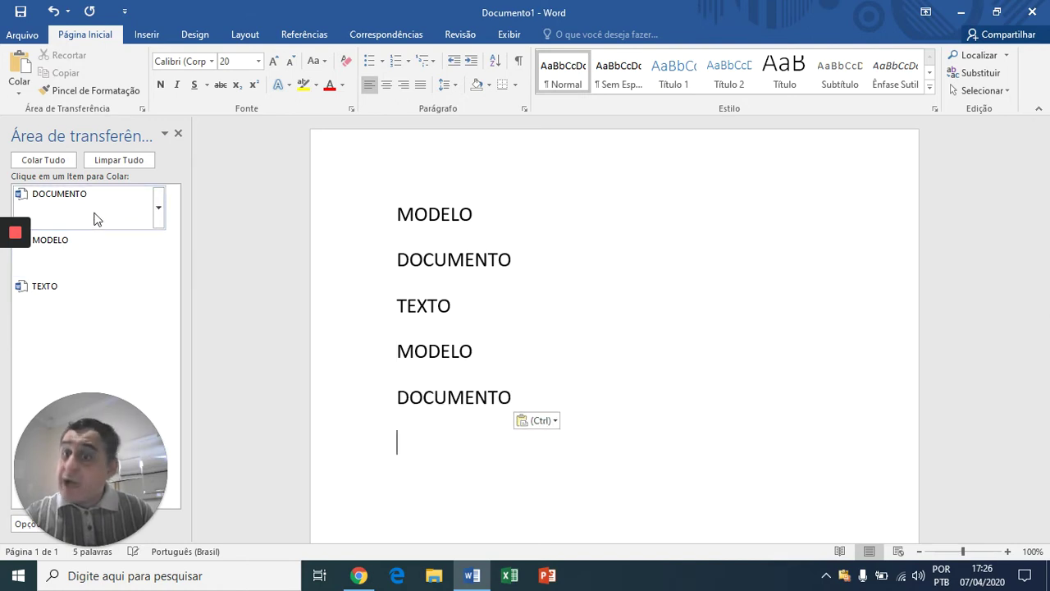
{"action": "left_click", "coordinate": [94, 285]}
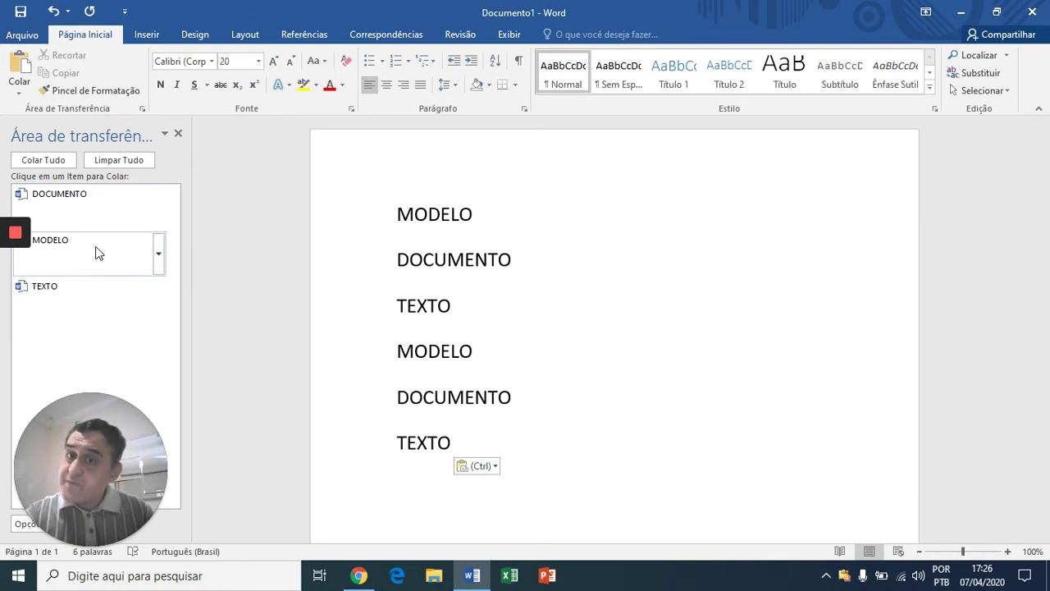
{"action": "left_click", "coordinate": [96, 253]}
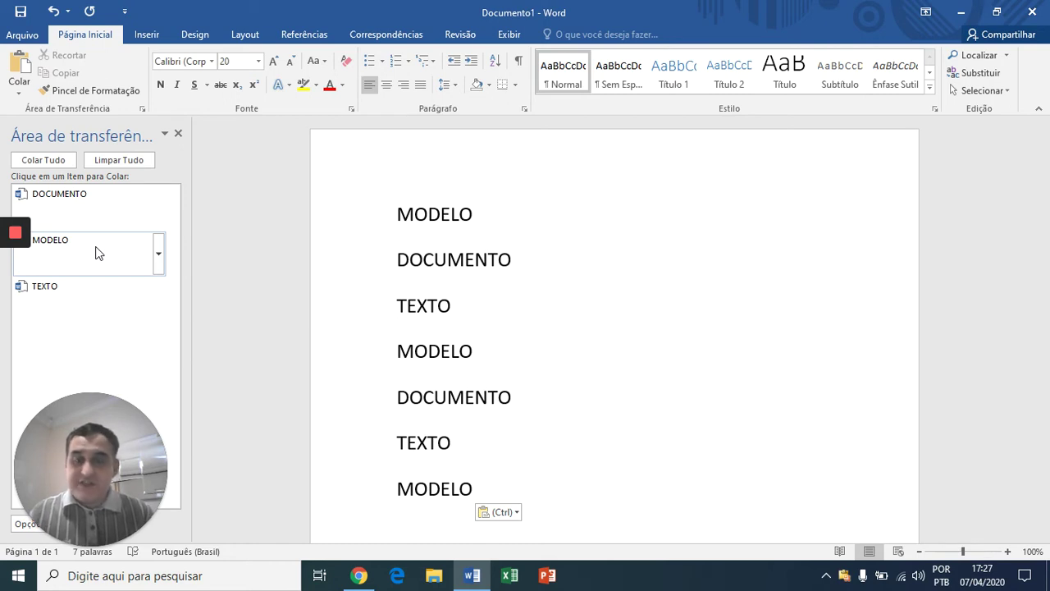
Delete the last two pasted lines, "TEXTO" and "MODELO", and return to the start of the document
{"action": "key", "text": "shift+Up"}
{"action": "key", "text": "shift+Up"}
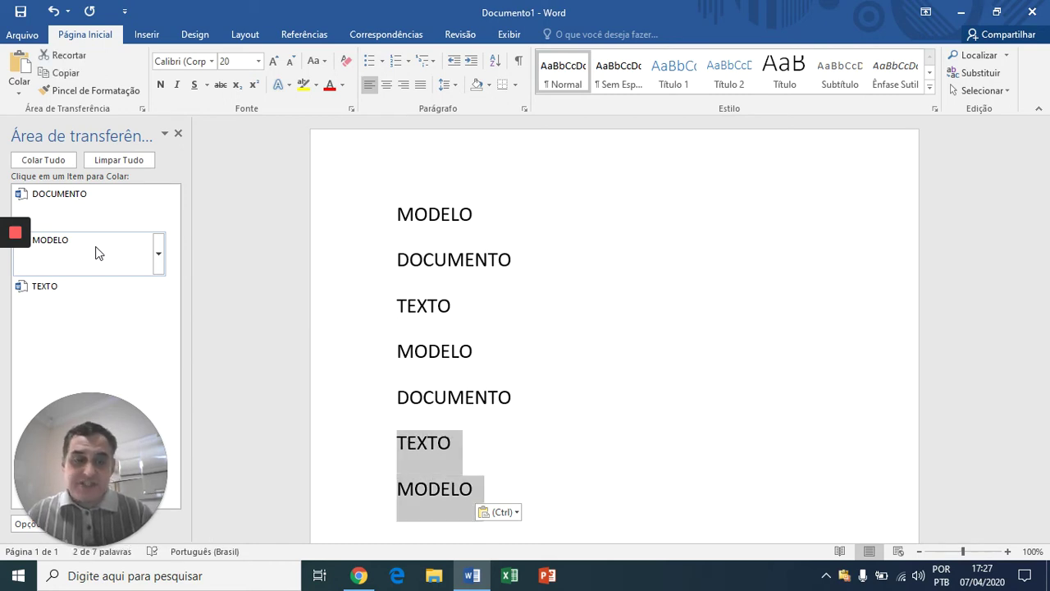
{"action": "key", "text": "Delete"}
{"action": "key", "text": "Up"}
{"action": "key", "text": "ctrl+Home"}
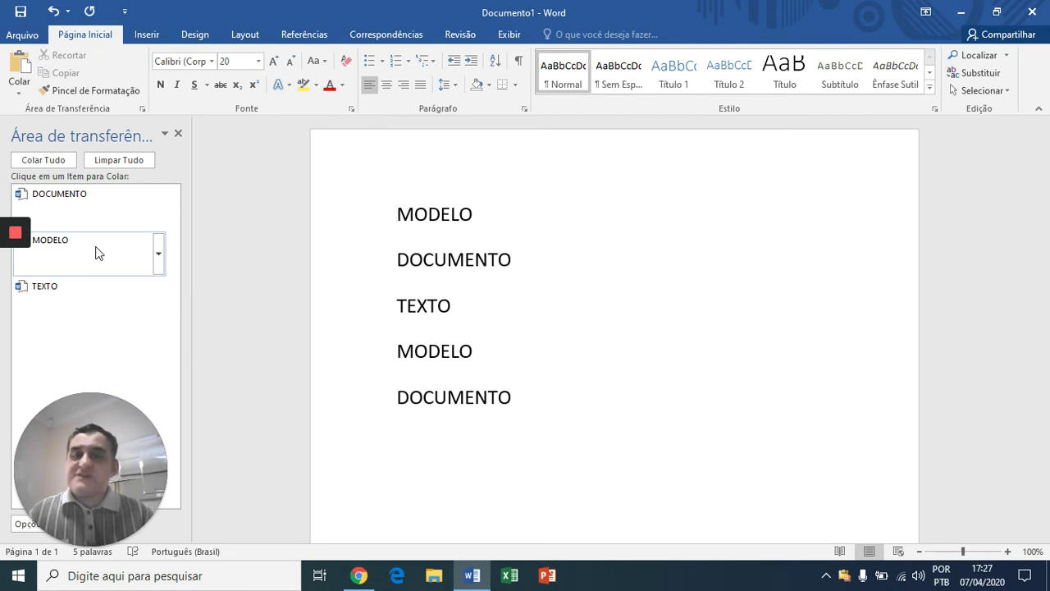
Format the first "MODELO" line in red with the Arial Black font
{"action": "triple_click", "coordinate": [441, 217]}
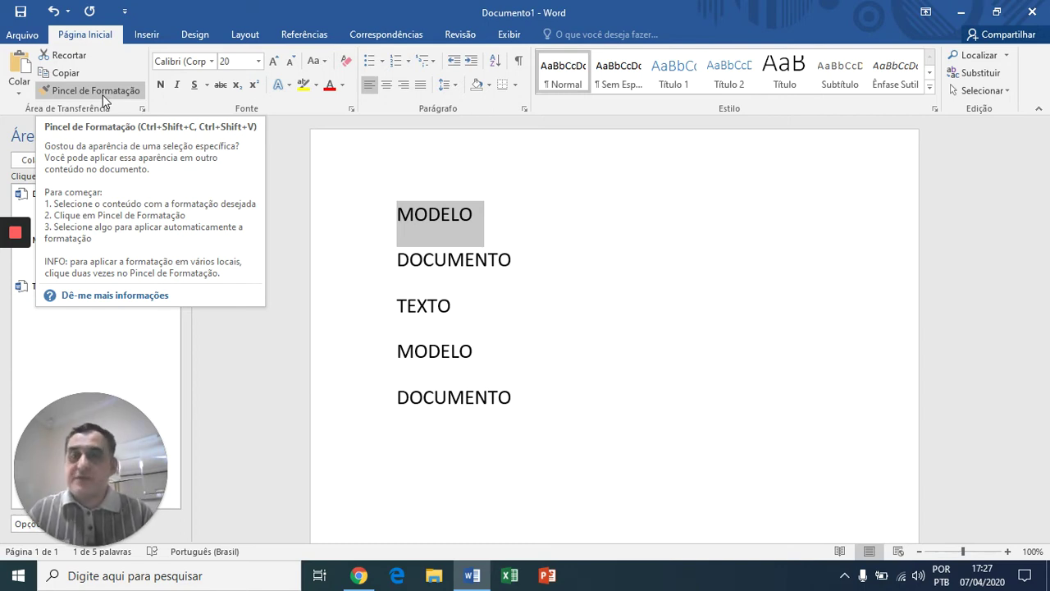
{"action": "left_click", "coordinate": [328, 86]}
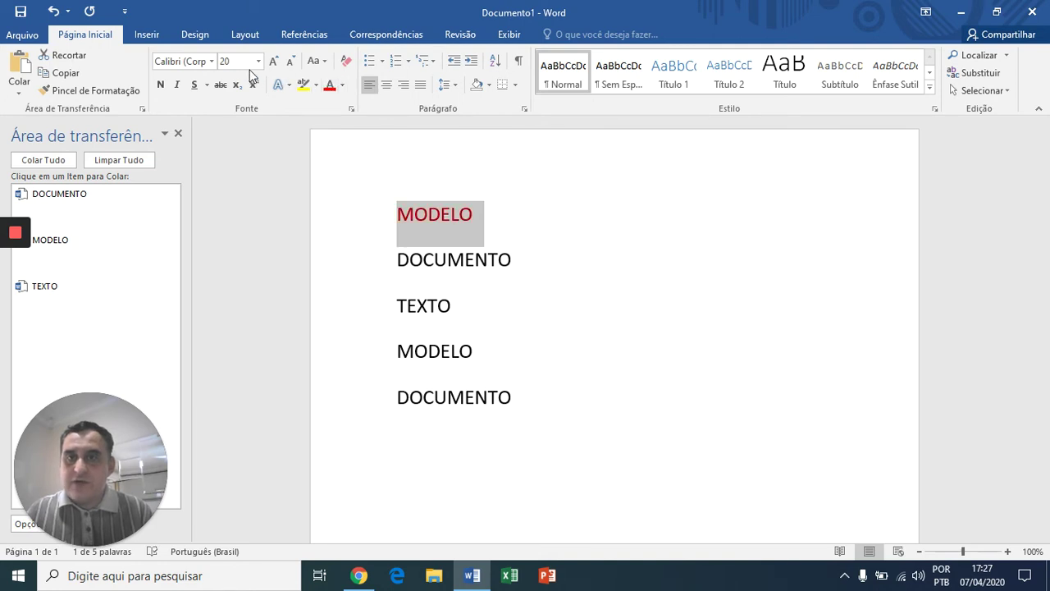
{"action": "left_click", "coordinate": [211, 61]}
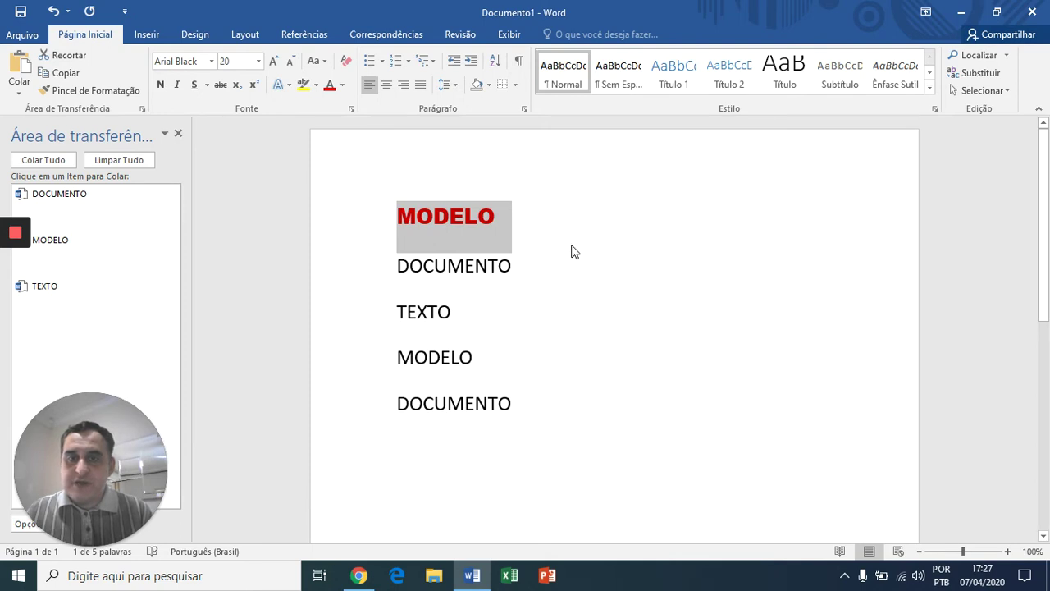
{"action": "key", "text": "Right"}
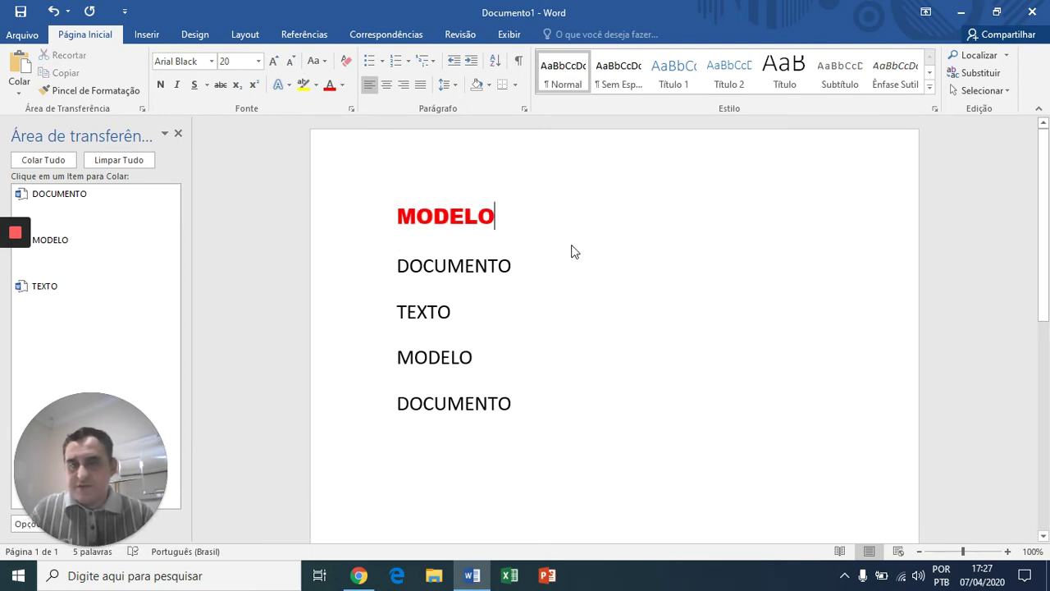
Apply the first "MODELO" line's formatting to all the other words with the Format Painter
{"action": "left_click", "coordinate": [123, 88]}
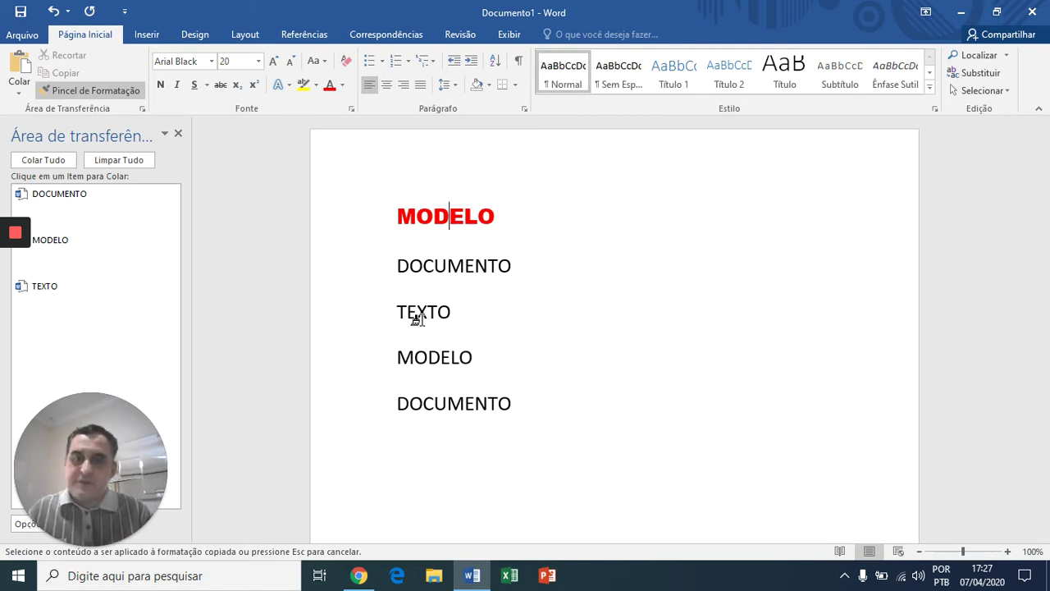
{"action": "left_click", "coordinate": [433, 361]}
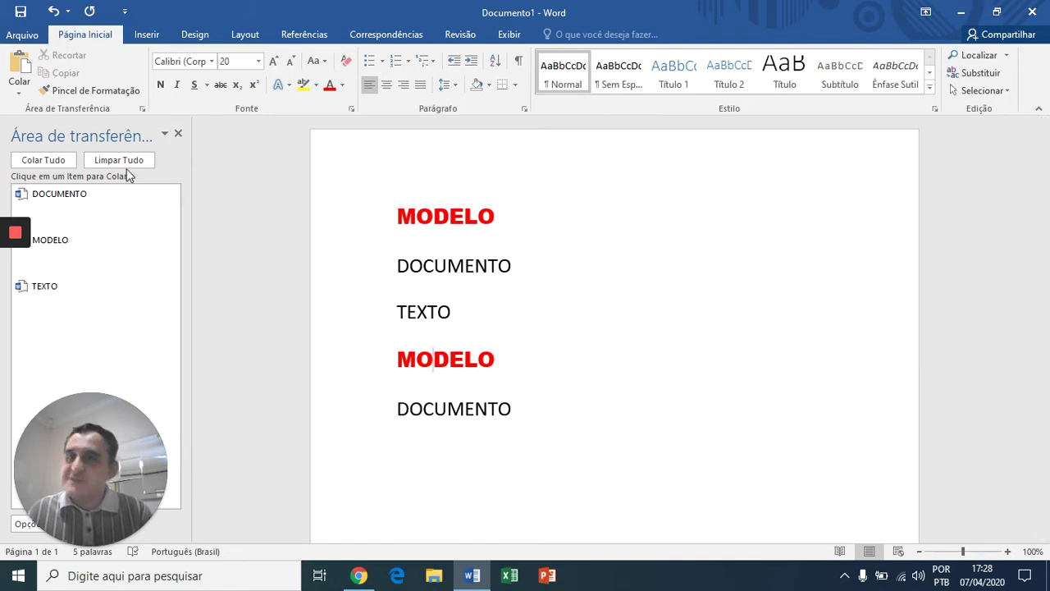
{"action": "left_click", "coordinate": [101, 90]}
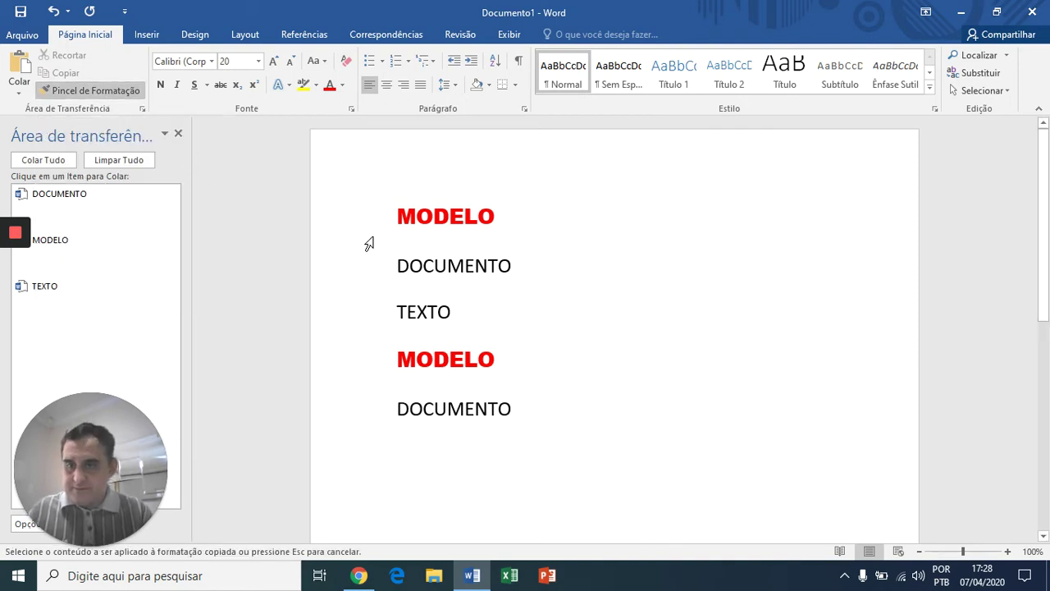
{"action": "left_click_drag", "start_coordinate": [388, 243], "coordinate": [388, 243]}
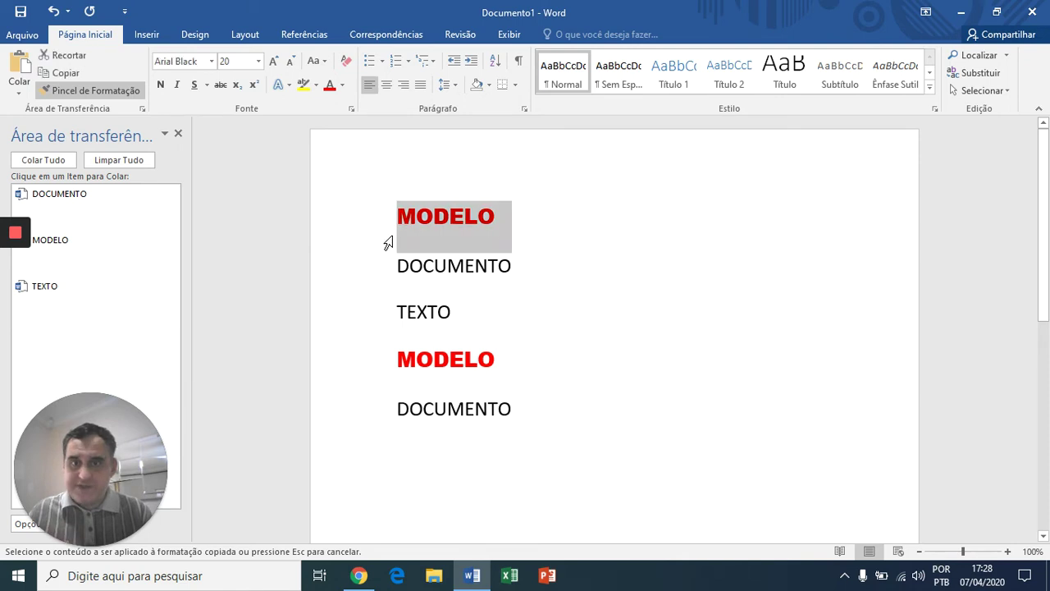
{"action": "left_click", "coordinate": [445, 273]}
{"action": "left_click", "coordinate": [423, 317]}
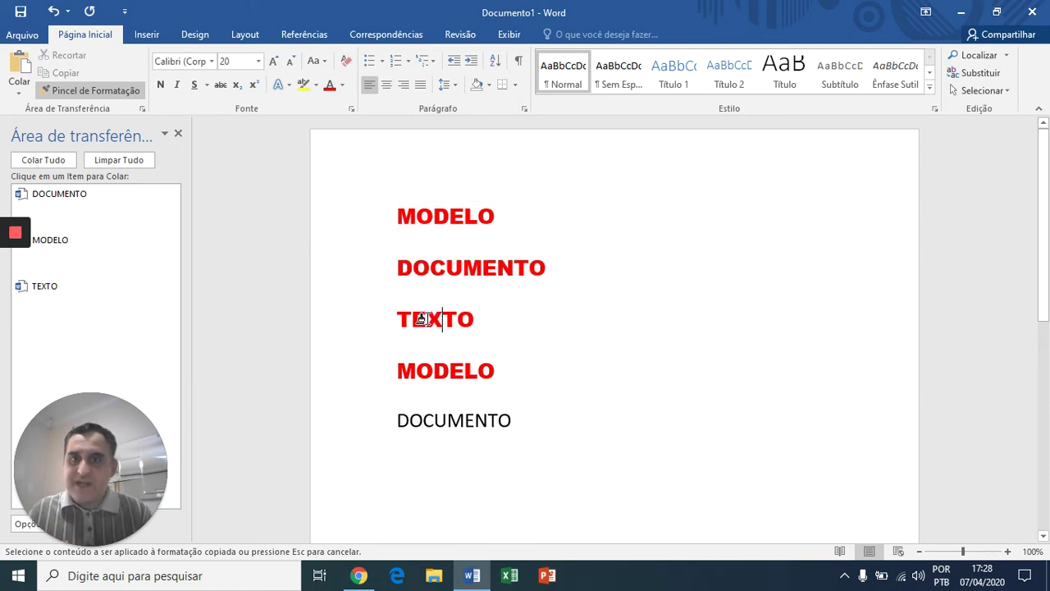
{"action": "left_click", "coordinate": [443, 422]}
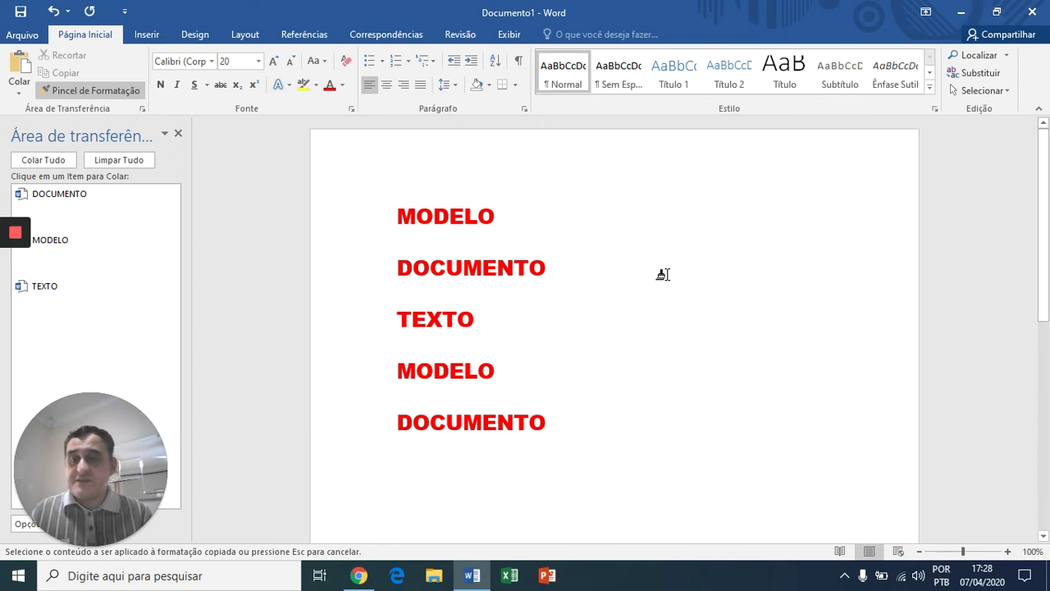
{"action": "key", "text": "Escape"}
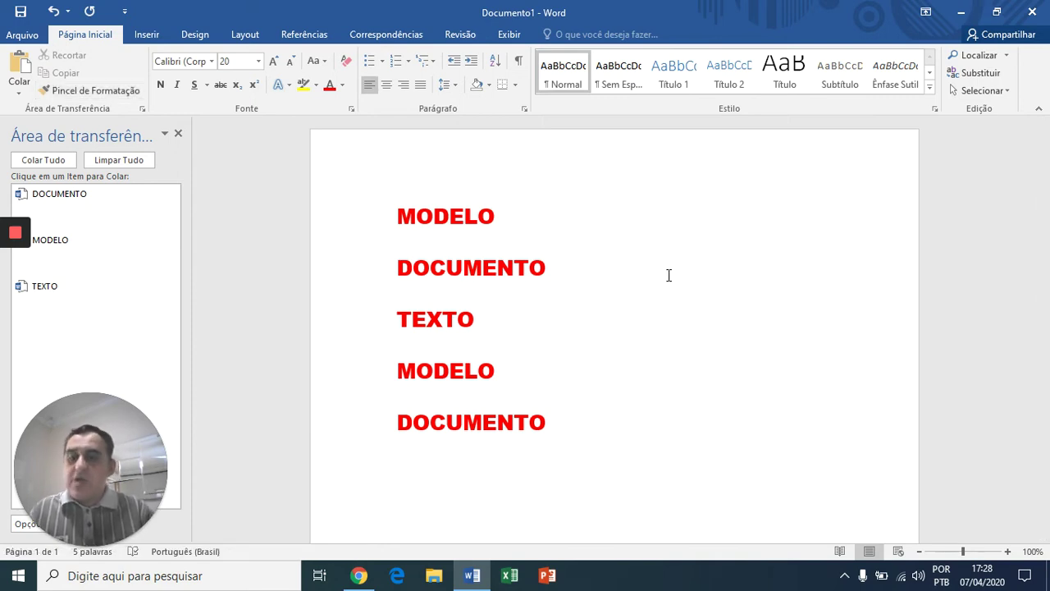
Clear the character formatting of the whole document and increase its font size in increments to 18
{"action": "key", "text": "ctrl+t"}
{"action": "key", "text": "ctrl+space"}
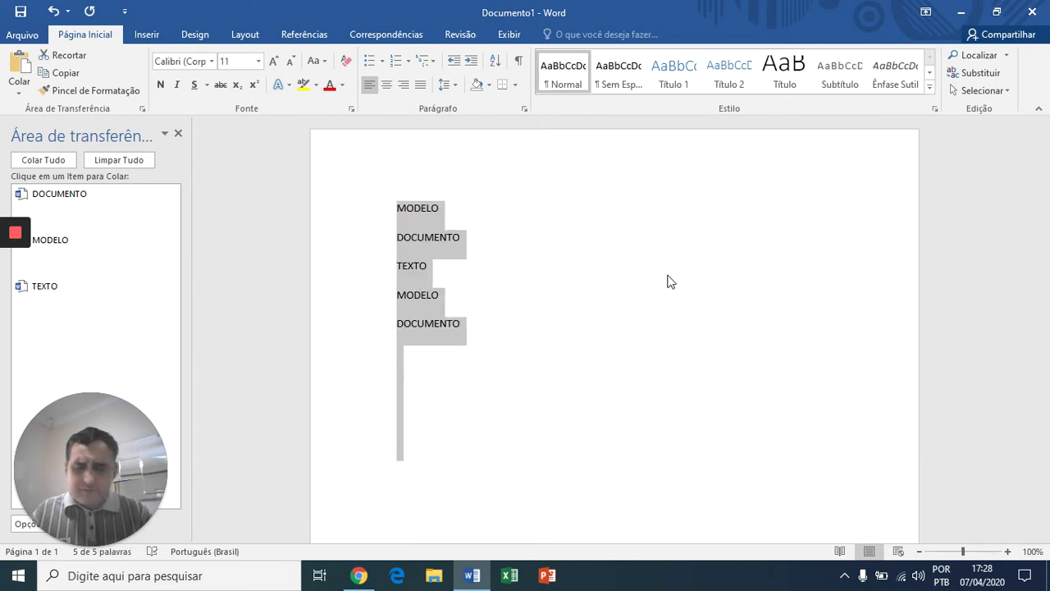
{"action": "key", "text": "ctrl+shift+greater"}
{"action": "key", "text": "ctrl+shift+greater"}
{"action": "key", "text": "ctrl+shift+greater"}
{"action": "key", "text": "ctrl+shift+greater"}
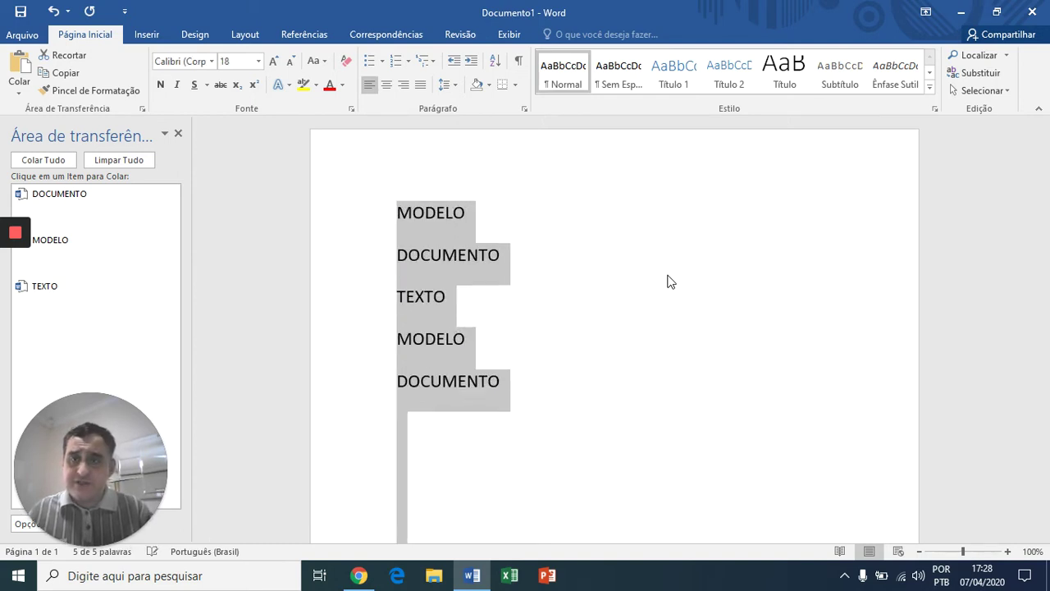
{"action": "left_click", "coordinate": [669, 281]}
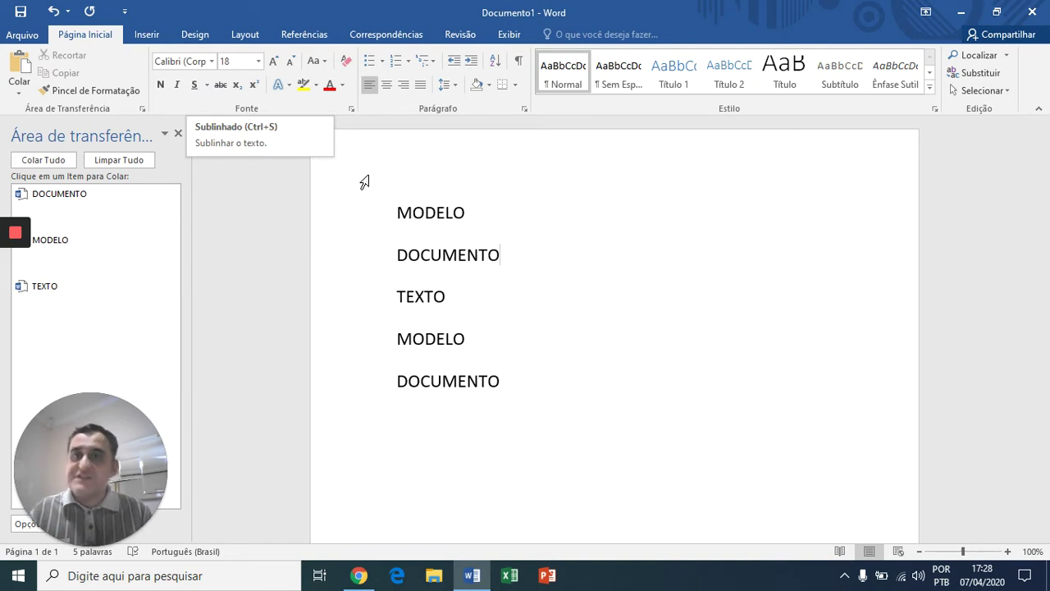
Apply strikethrough to the first "MODELO" line
{"action": "triple_click", "coordinate": [433, 213]}
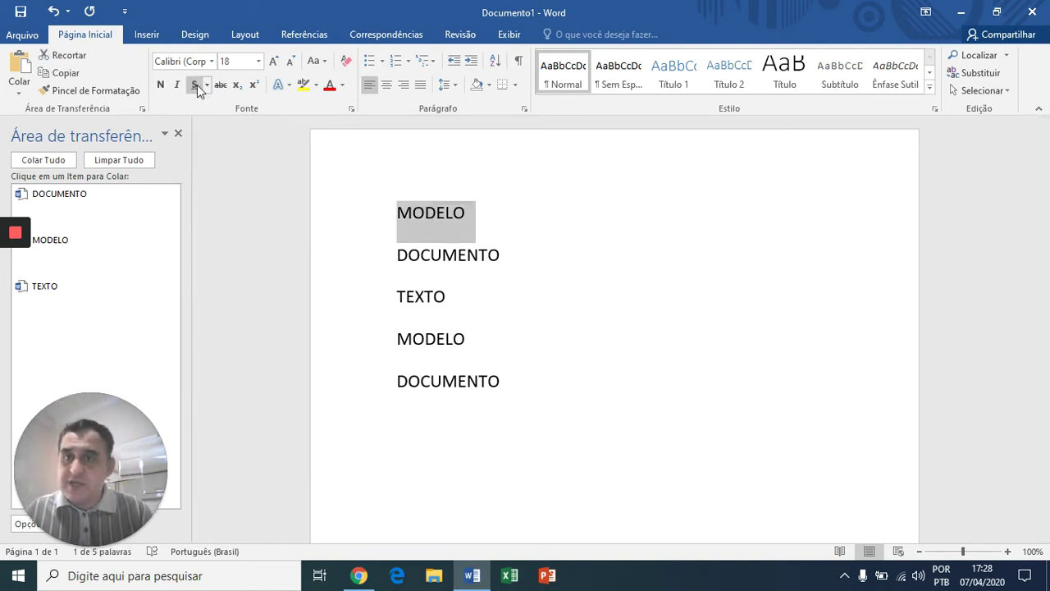
{"action": "left_click", "coordinate": [219, 85]}
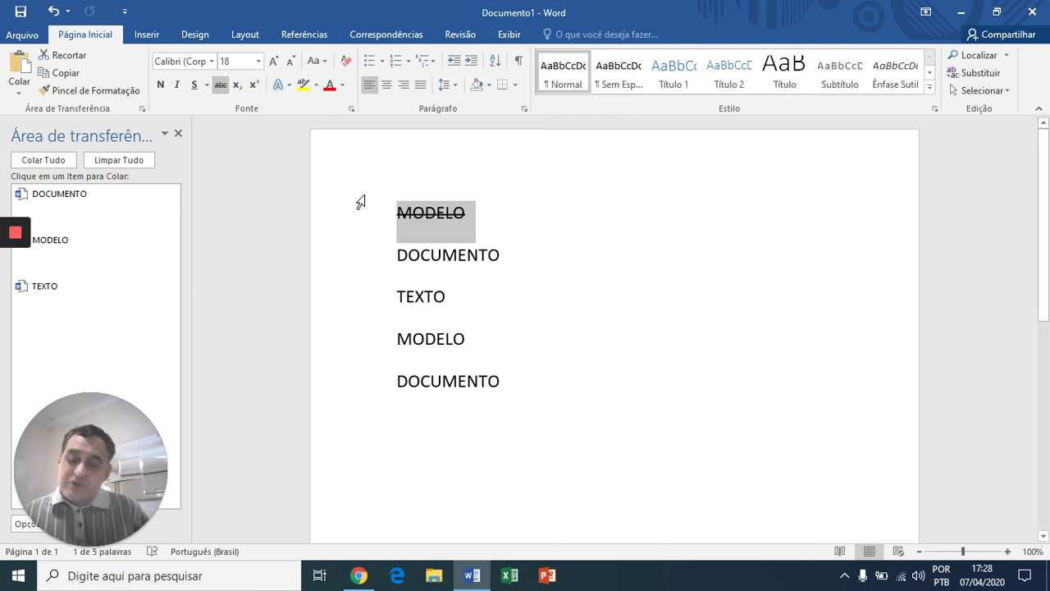
{"action": "left_click", "coordinate": [452, 255]}
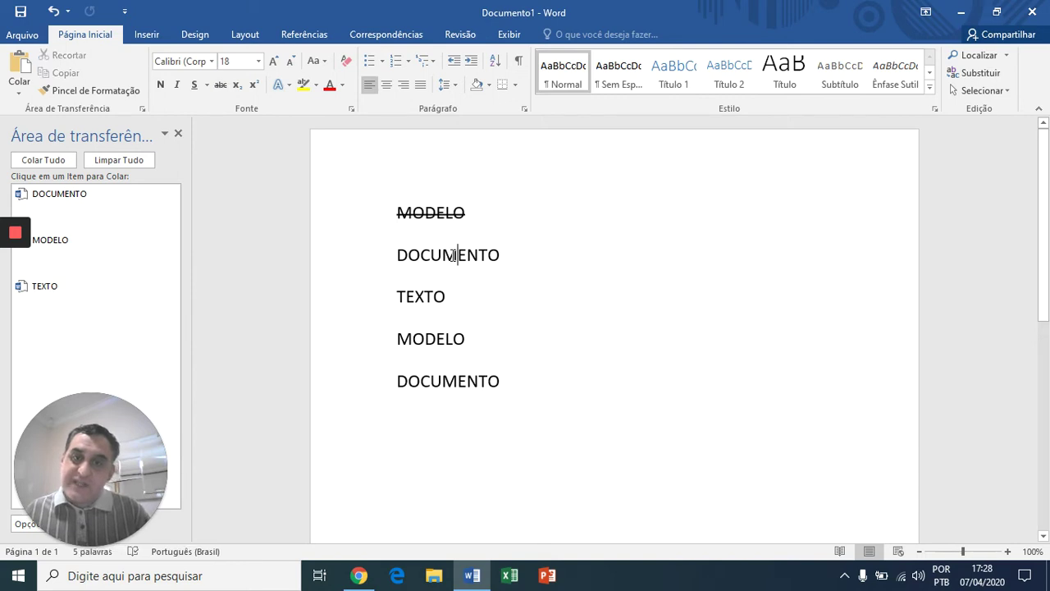
Append 1 to the first "DOCUMENTO" and 2 to "TEXTO"
{"action": "key", "text": "Right"}
{"action": "key", "text": "Right"}
{"action": "key", "text": "Right"}
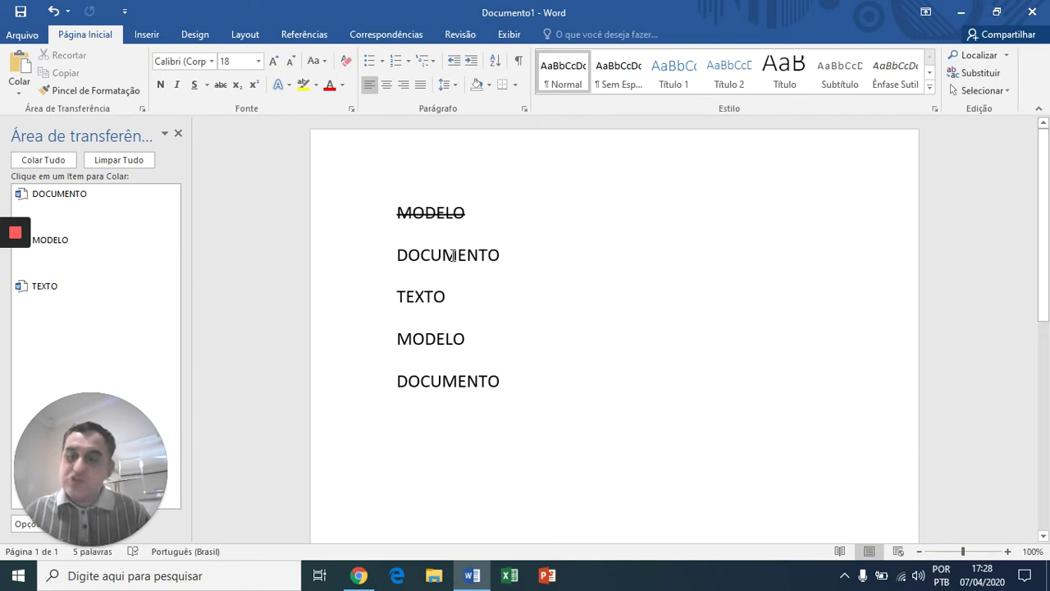
{"action": "type", "text": "1"}
{"action": "type", "text": "2"}
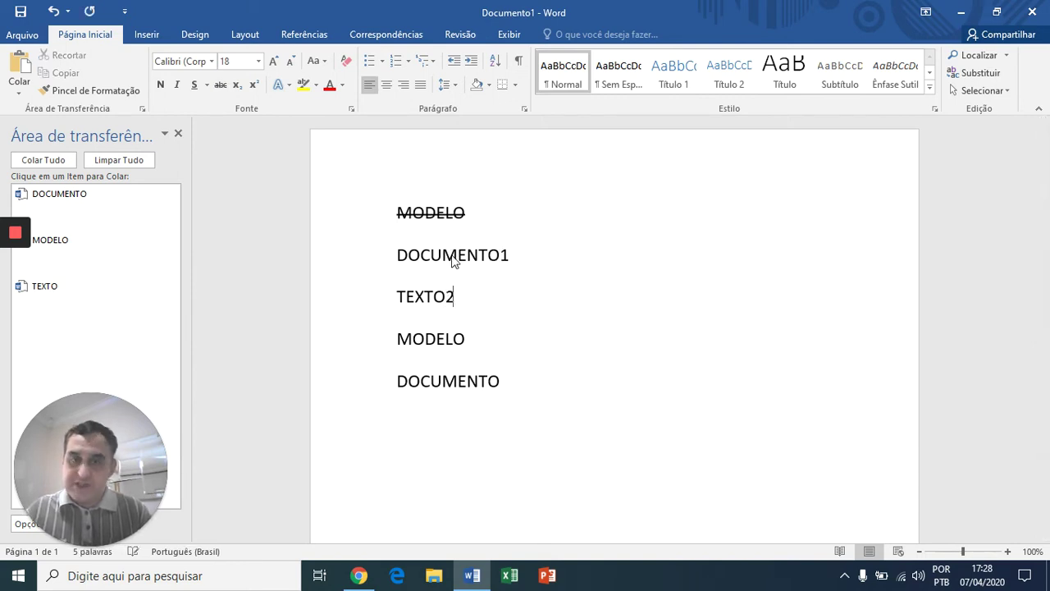
Format the 1 after the first "DOCUMENTO" as superscript
{"action": "key", "text": "Up"}
{"action": "key", "text": "Right"}
{"action": "key", "text": "Right"}
{"action": "key", "text": "Right"}
{"action": "key", "text": "Right"}
{"action": "key", "text": "Right"}
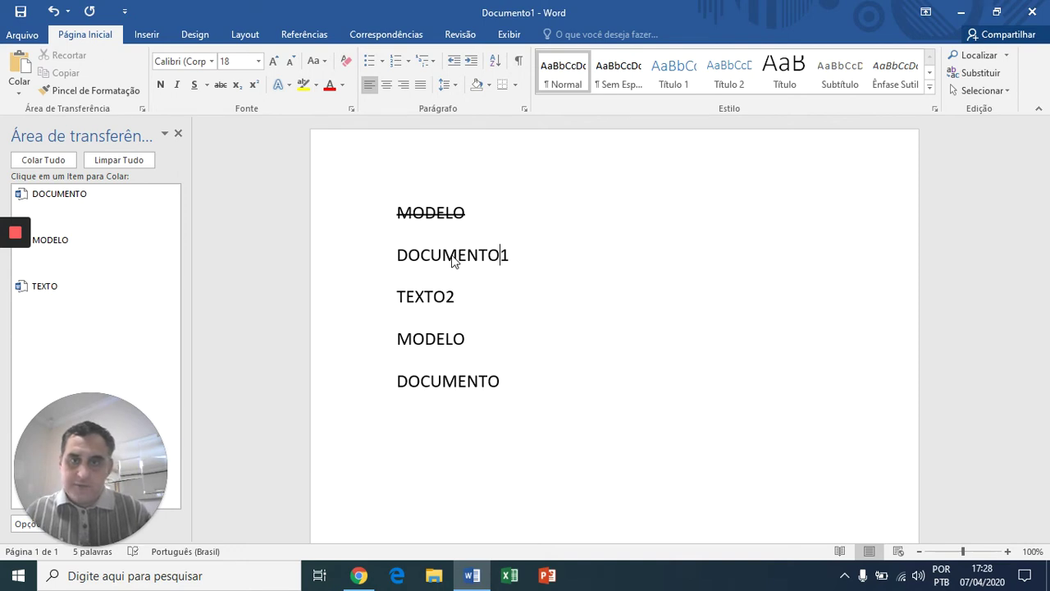
{"action": "key", "text": "shift+Left"}
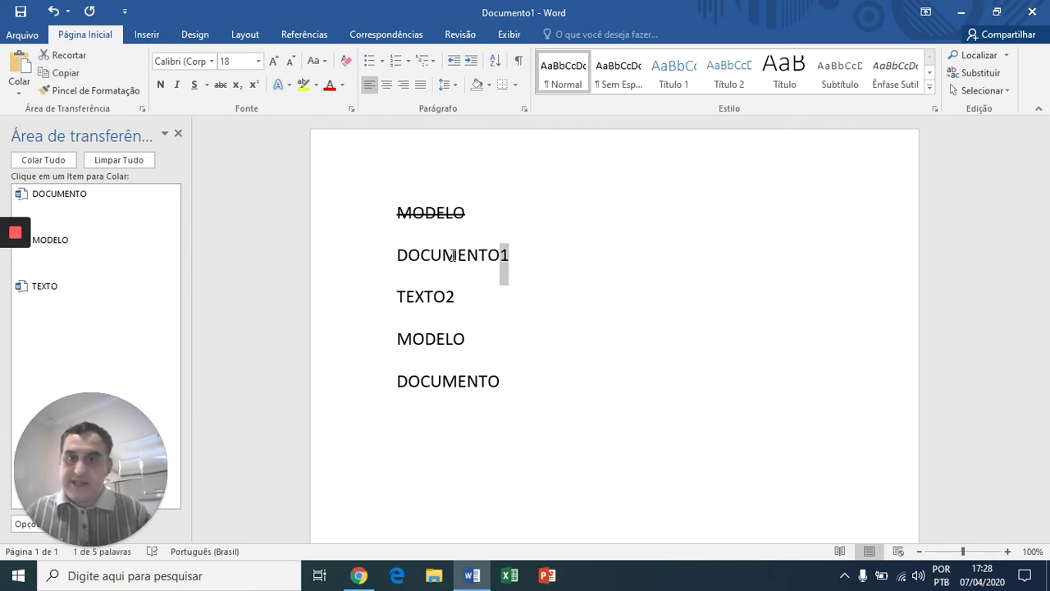
{"action": "left_click", "coordinate": [254, 86]}
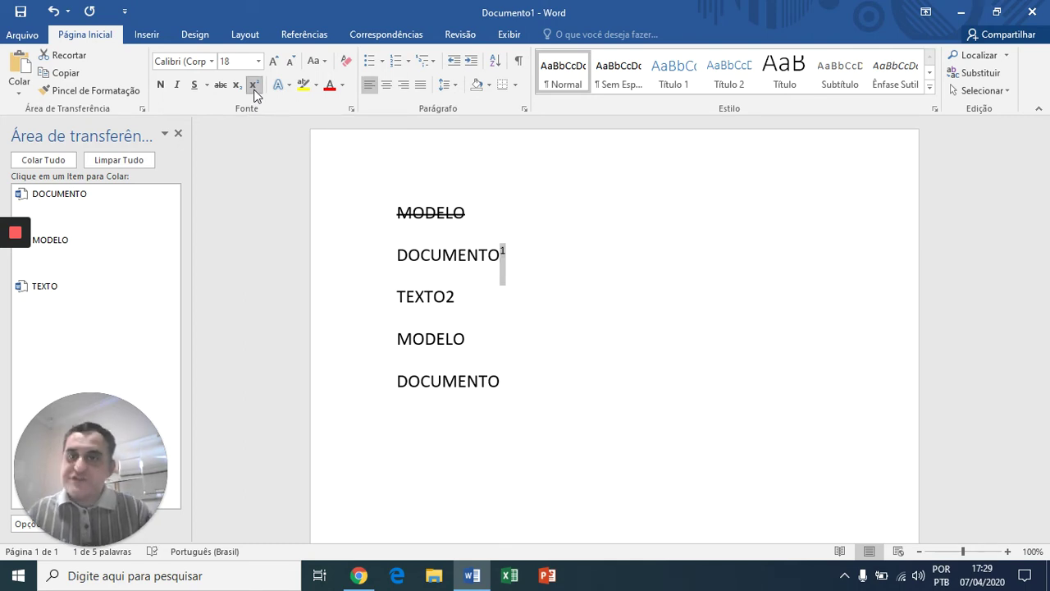
Format the 2 after "TEXTO" as subscript
{"action": "key", "text": "Down"}
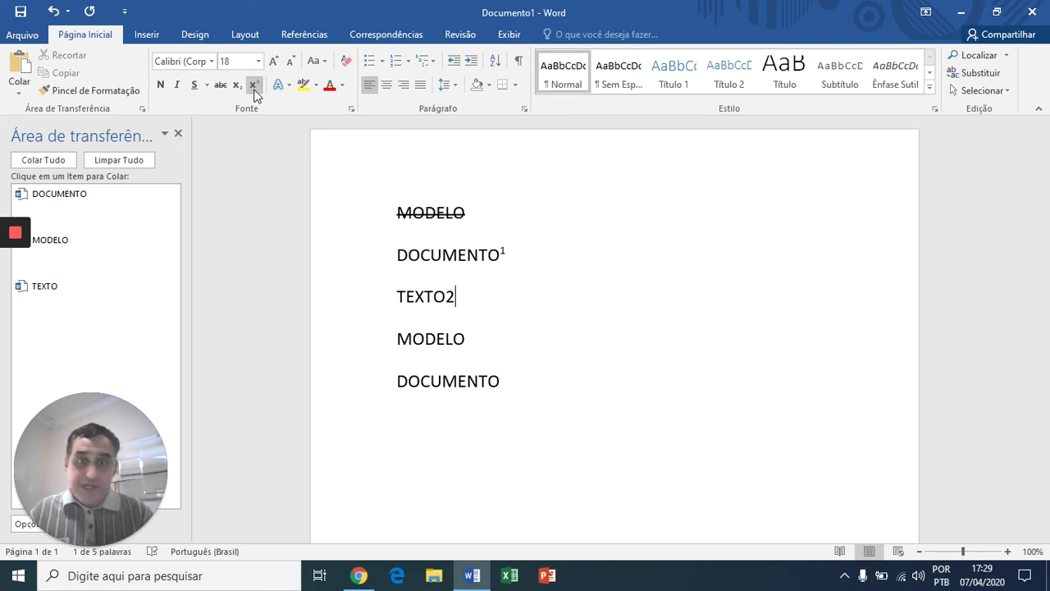
{"action": "key", "text": "shift+Left"}
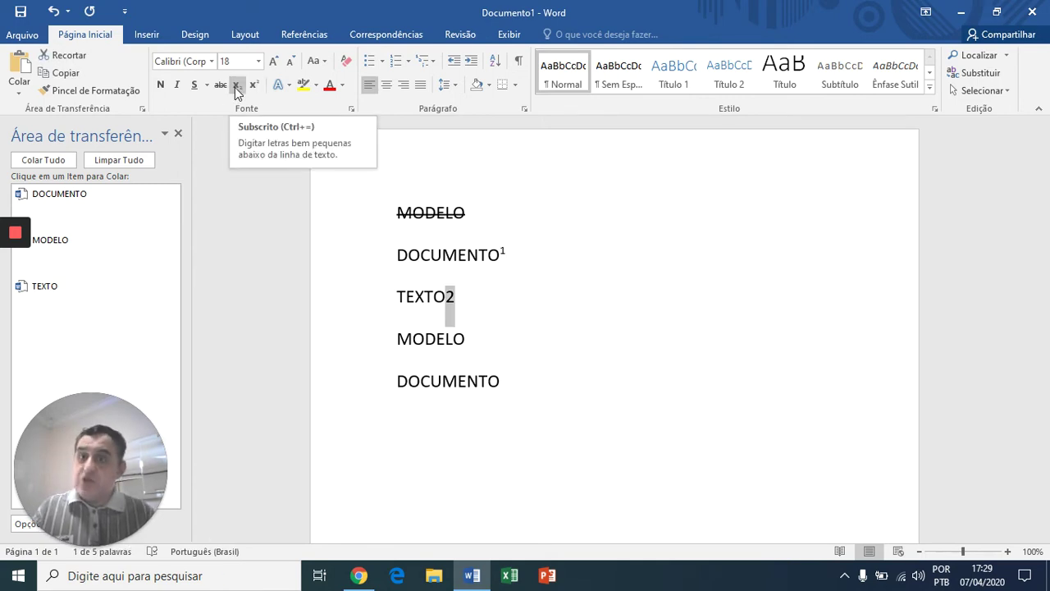
{"action": "left_click", "coordinate": [236, 85]}
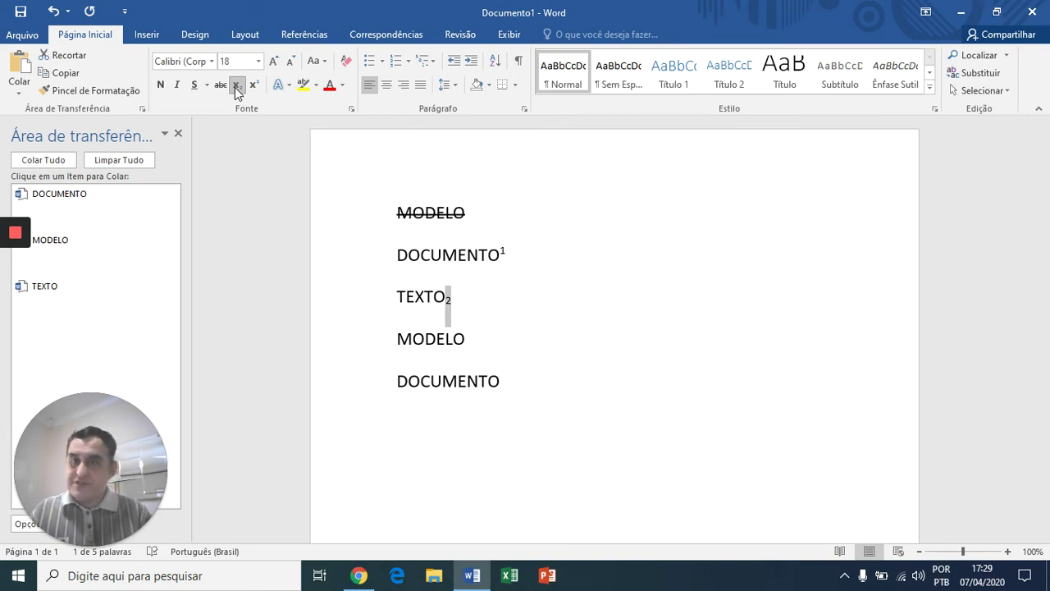
Try both incremental size changes on the subscript 2 and enlarge its font size to 80
{"action": "left_click", "coordinate": [275, 68]}
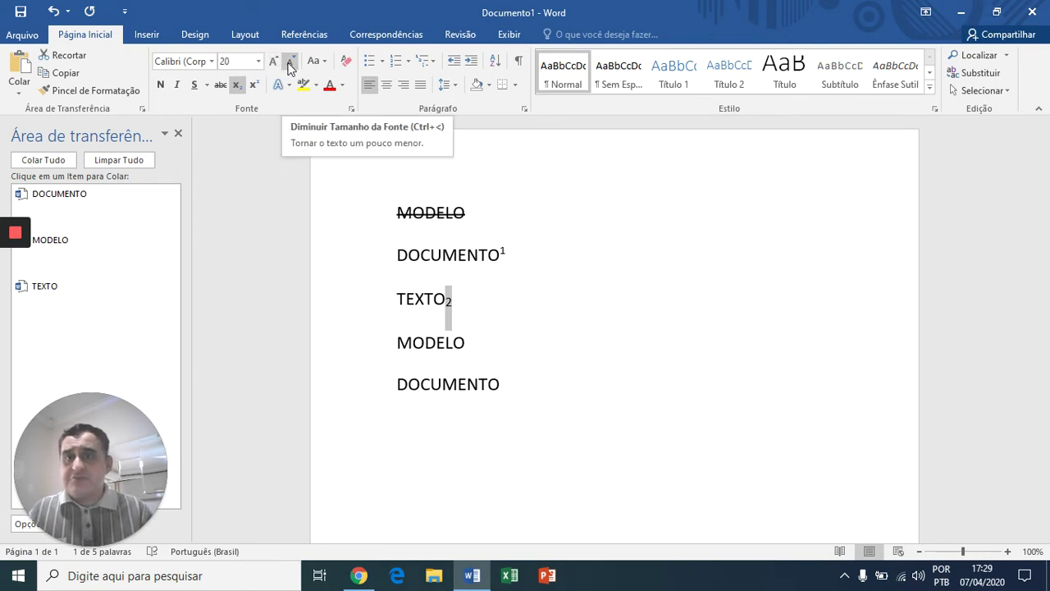
{"action": "left_click", "coordinate": [290, 63]}
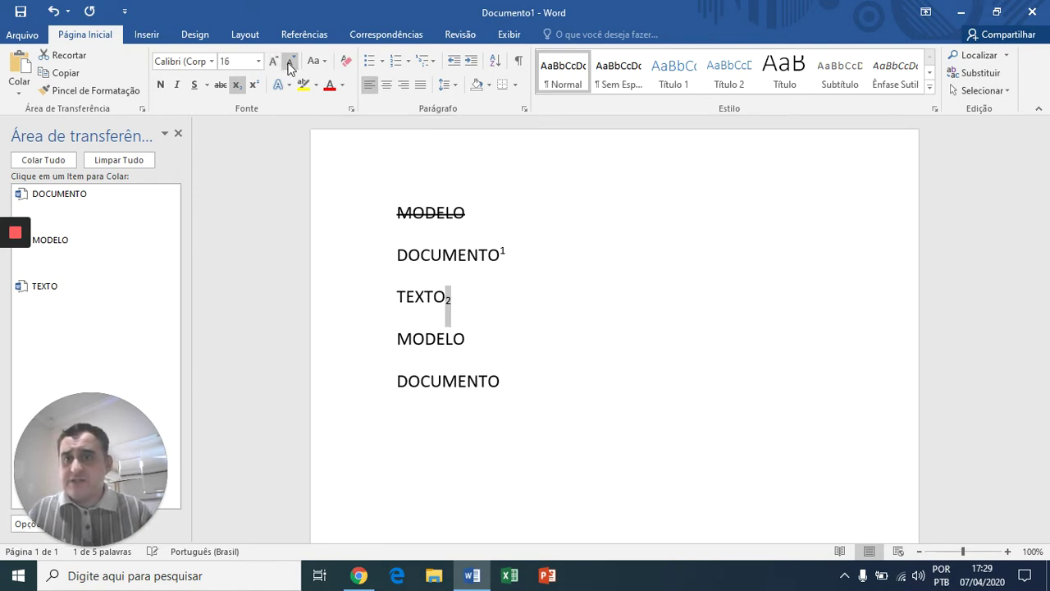
{"action": "left_click", "coordinate": [276, 63]}
{"action": "left_click", "coordinate": [276, 64]}
{"action": "left_click", "coordinate": [276, 64]}
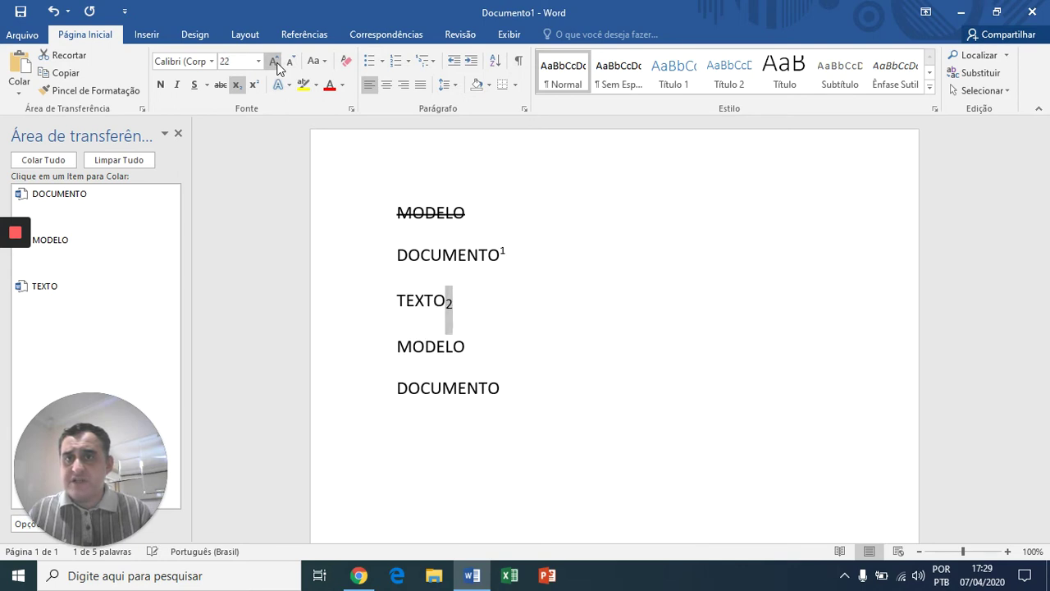
{"action": "left_click", "coordinate": [276, 63]}
{"action": "left_click", "coordinate": [276, 63]}
{"action": "left_click", "coordinate": [276, 63]}
{"action": "left_click", "coordinate": [275, 63]}
{"action": "left_click", "coordinate": [276, 63]}
{"action": "left_click", "coordinate": [276, 63]}
{"action": "left_click", "coordinate": [276, 64]}
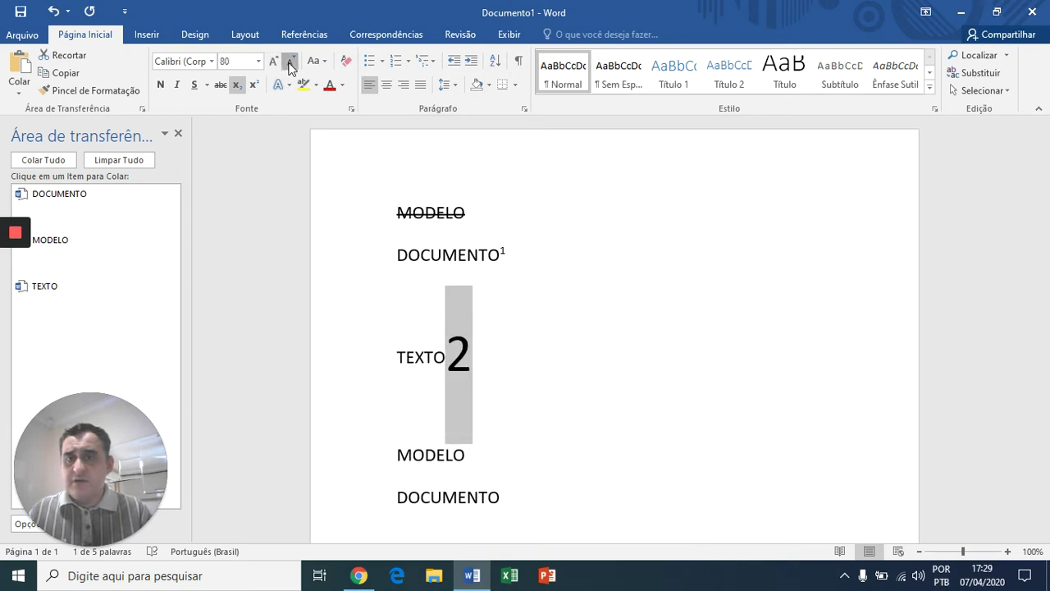
Reduce the subscript 2's font size in increments to 26
{"action": "left_click", "coordinate": [290, 63]}
{"action": "left_click", "coordinate": [290, 63]}
{"action": "left_click", "coordinate": [289, 63]}
{"action": "left_click", "coordinate": [290, 63]}
{"action": "left_click", "coordinate": [290, 63]}
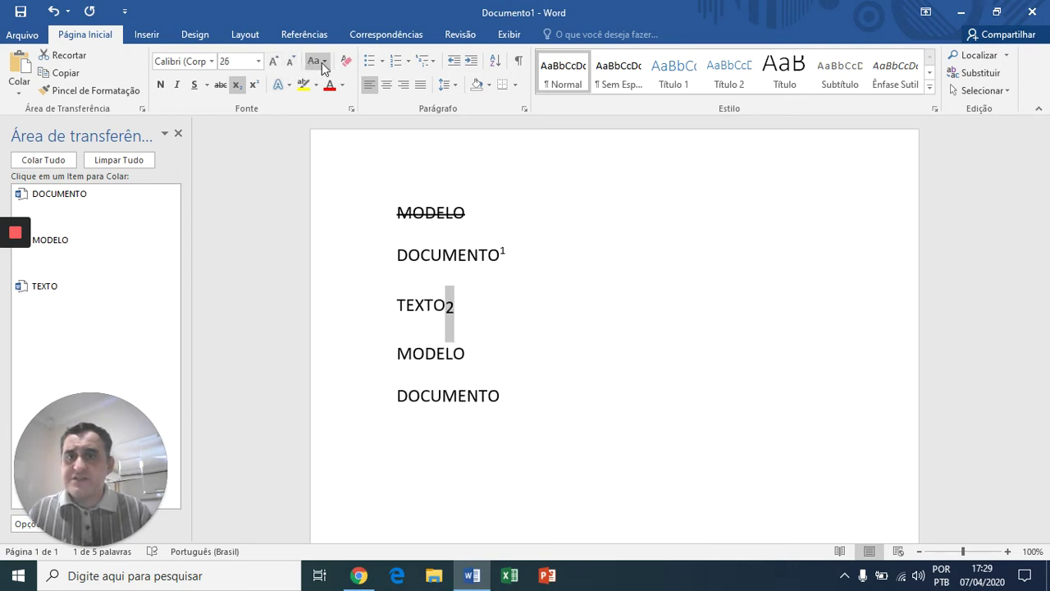
{"action": "left_click", "coordinate": [322, 62]}
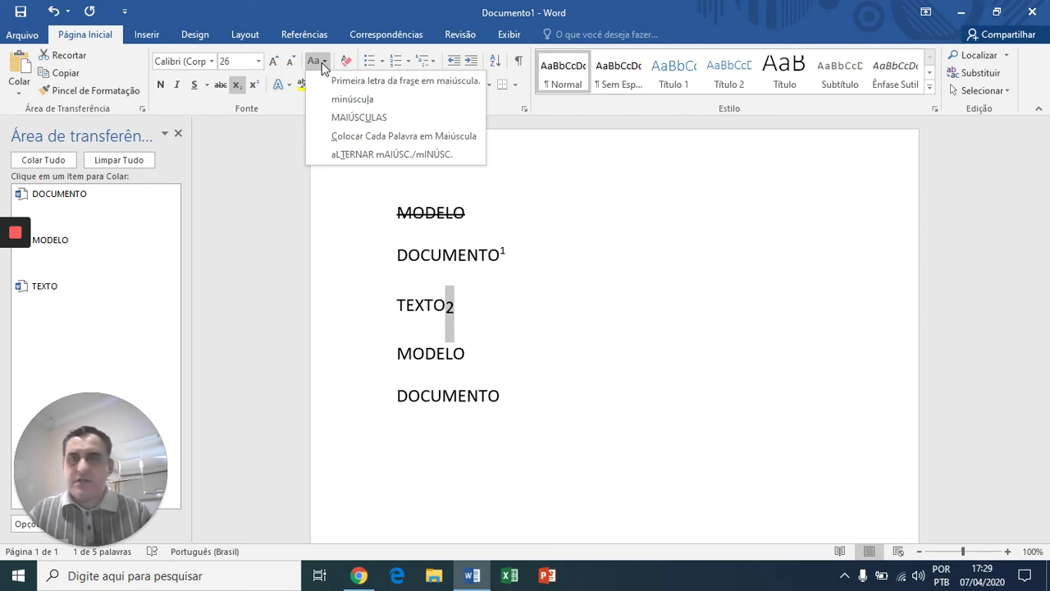
{"action": "left_click", "coordinate": [289, 119]}
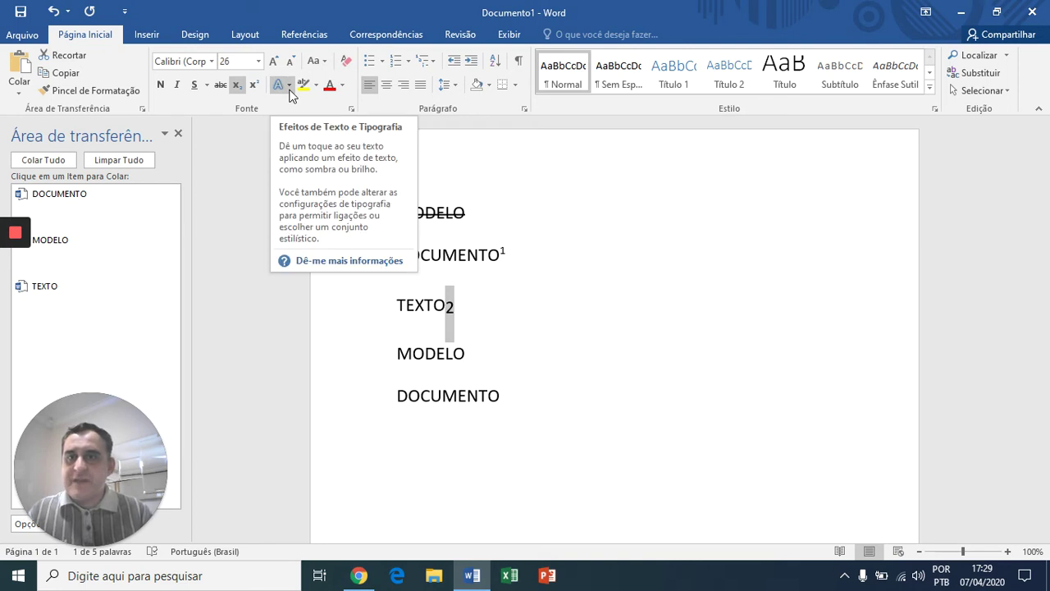
Apply the preset text effect with black fill and a blue hard shadow to the second "MODELO" line
{"action": "triple_click", "coordinate": [434, 361]}
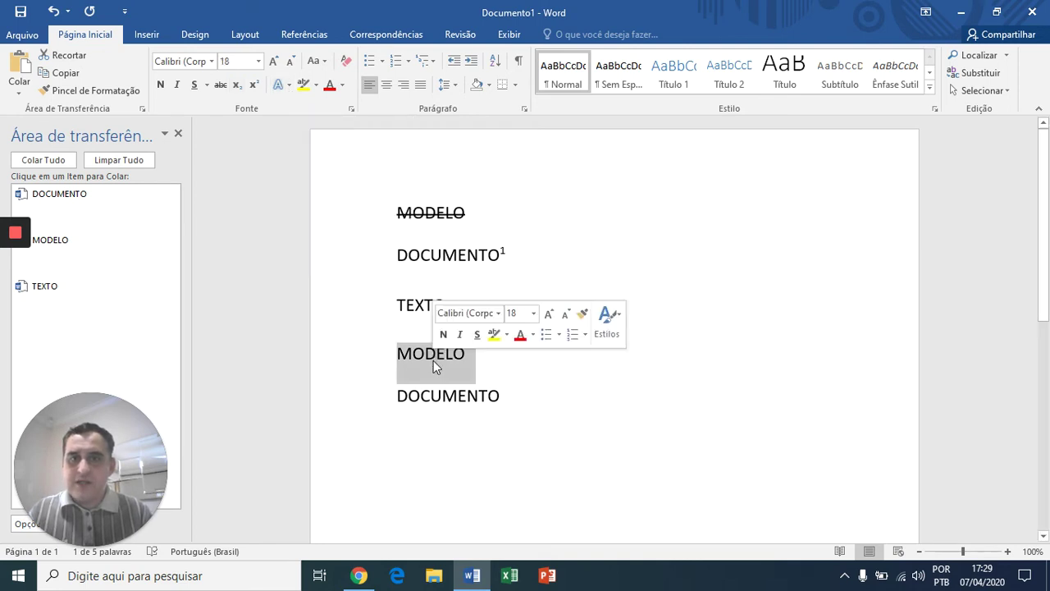
{"action": "left_click", "coordinate": [288, 85]}
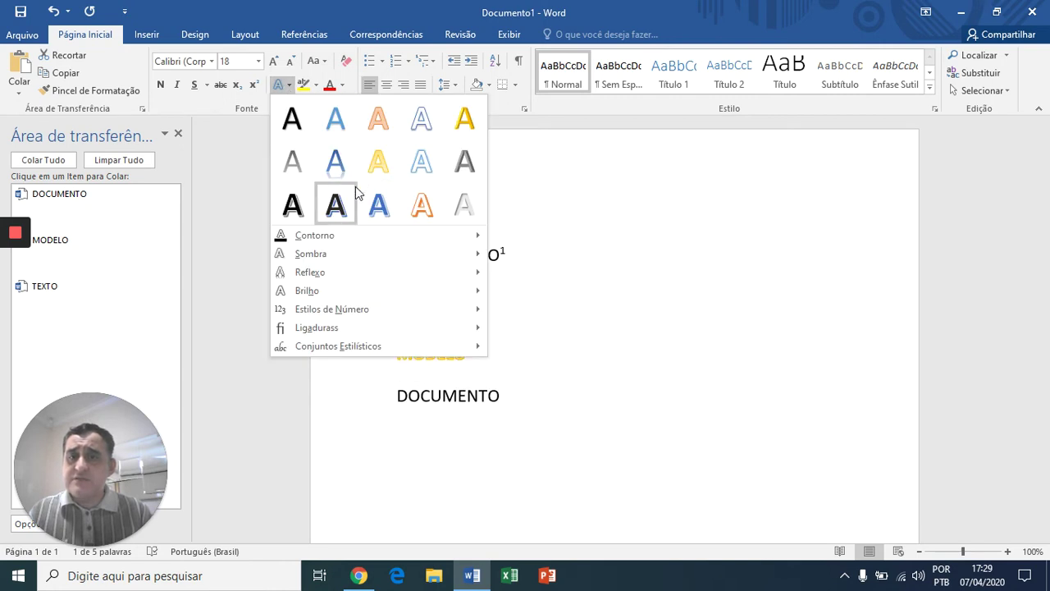
{"action": "left_click", "coordinate": [335, 204]}
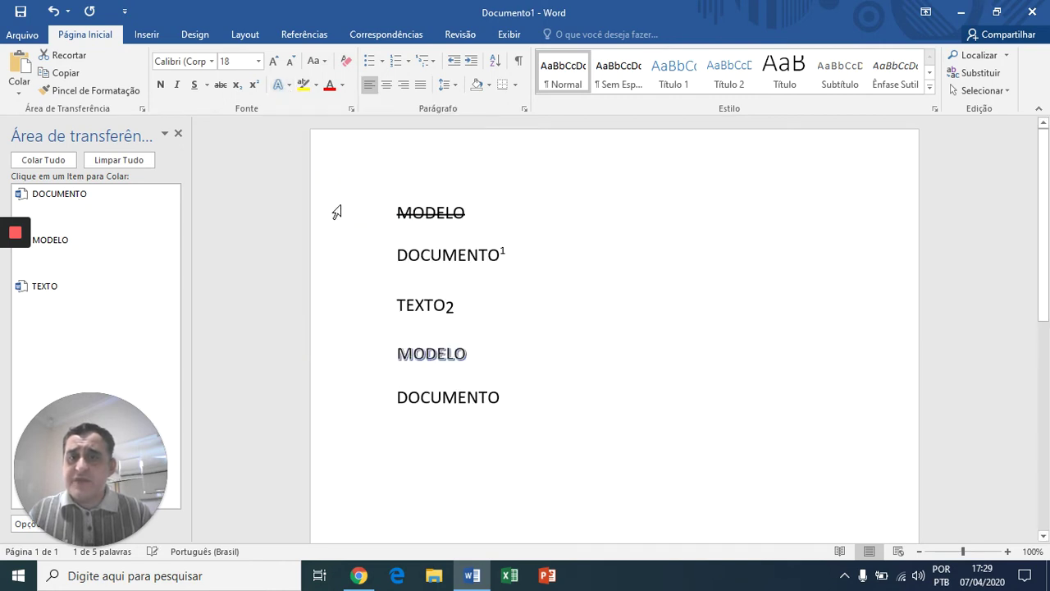
{"action": "left_click", "coordinate": [583, 248]}
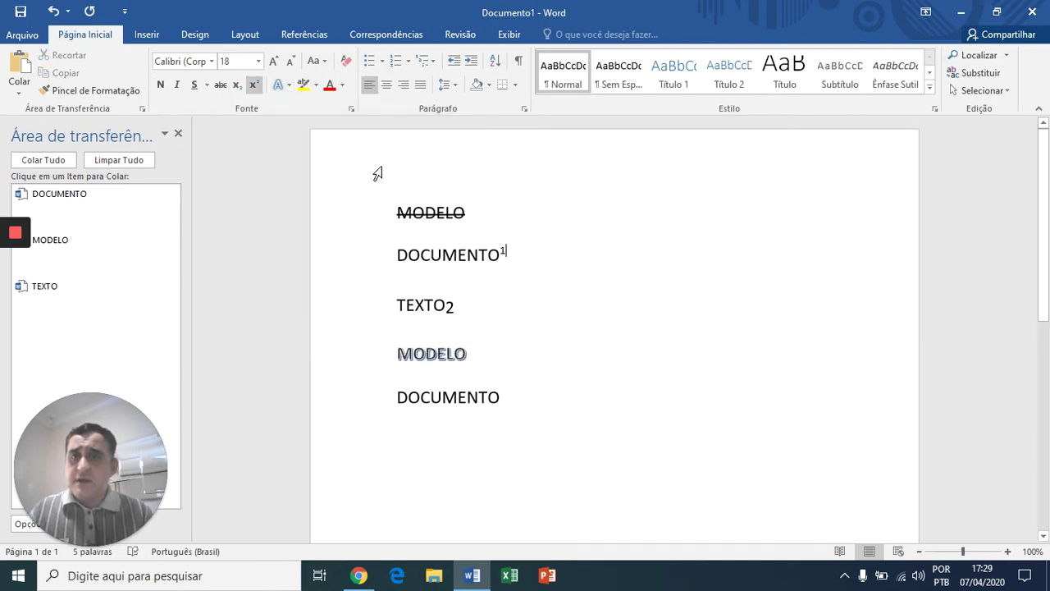
Highlight in yellow the letters "DEL" of the first "MODELO", the first "DOCUMENTO" with its superscript, and "TEXTO" with its subscript
{"action": "left_click", "coordinate": [316, 87]}
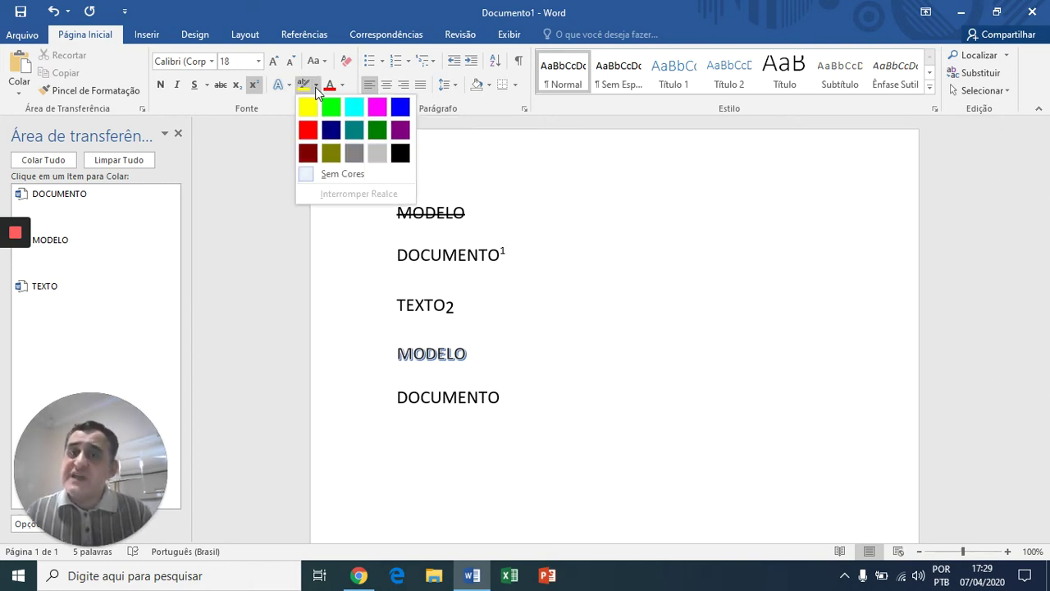
{"action": "left_click", "coordinate": [305, 105]}
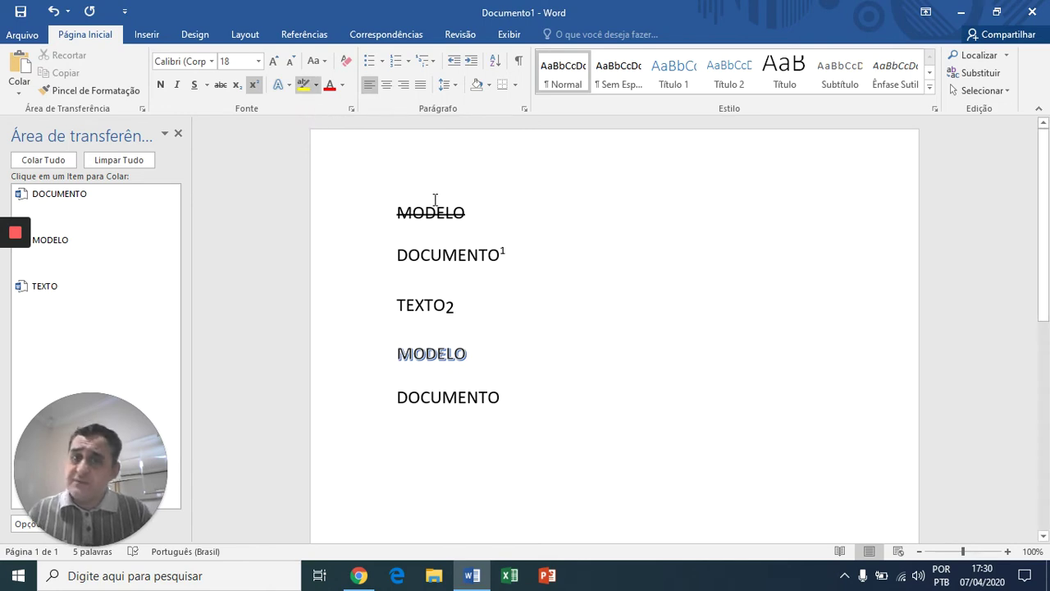
{"action": "left_click_drag", "start_coordinate": [425, 212], "coordinate": [454, 212]}
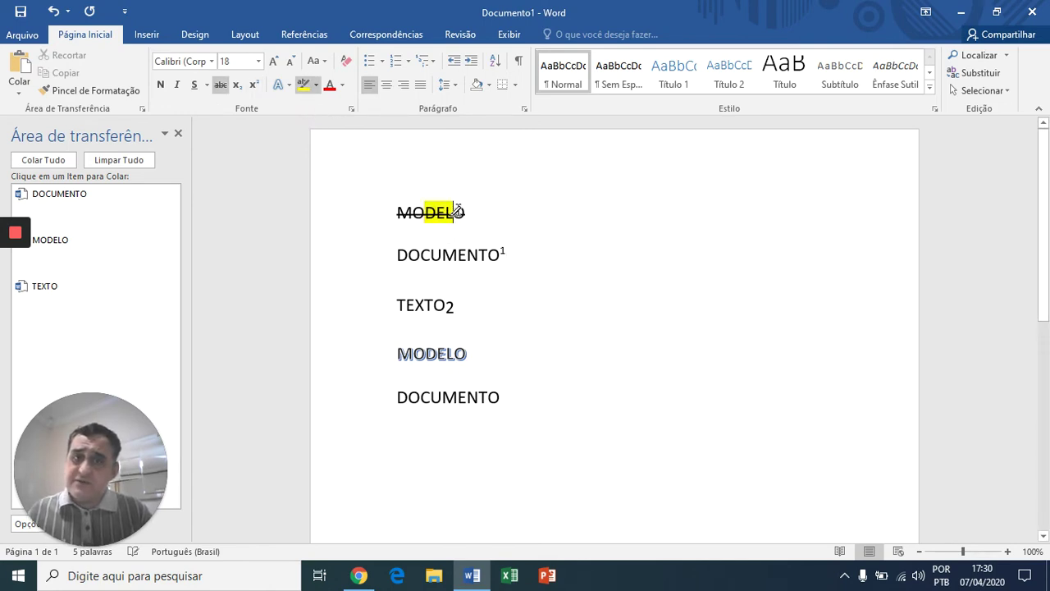
{"action": "left_click_drag", "start_coordinate": [394, 256], "coordinate": [534, 255]}
{"action": "left_click_drag", "start_coordinate": [427, 299], "coordinate": [478, 304]}
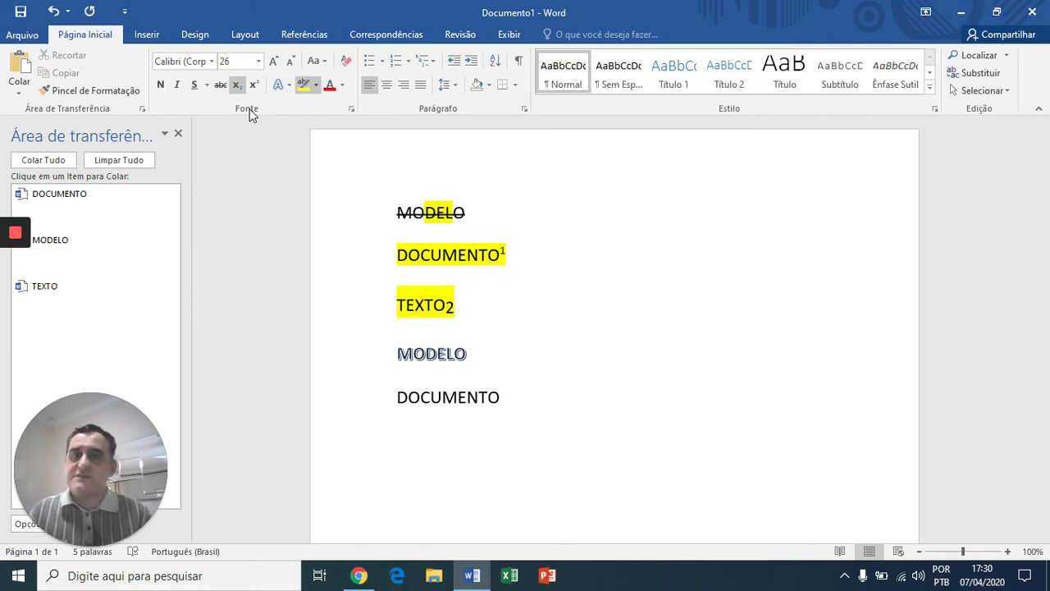
{"action": "left_click", "coordinate": [343, 87]}
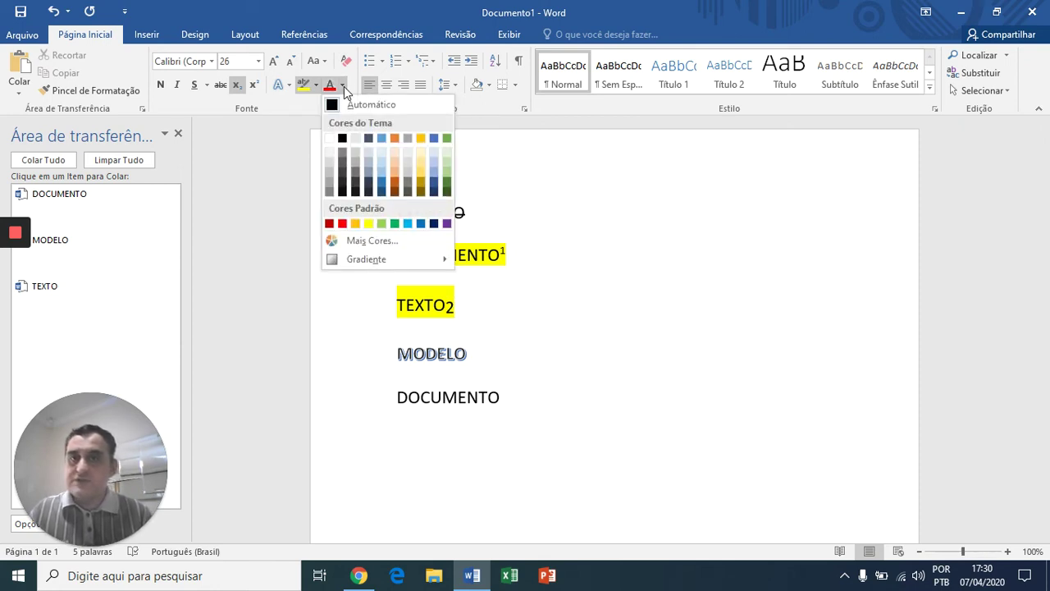
{"action": "left_click", "coordinate": [283, 198]}
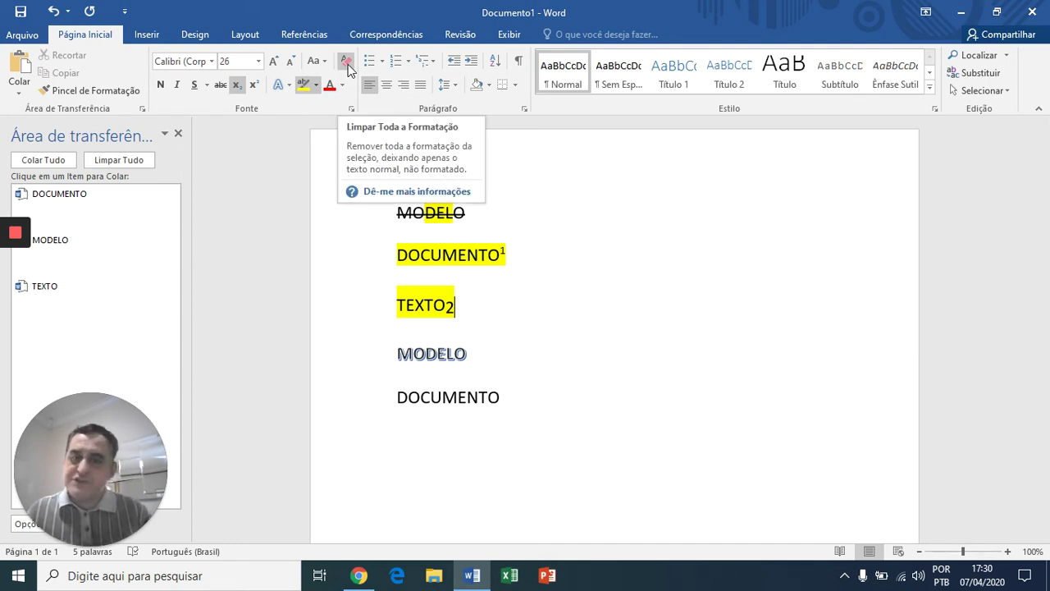
Undo all edits from the yellow highlighting back through the added digits and the first "MODELO" line's strikethrough
{"action": "left_click", "coordinate": [453, 213]}
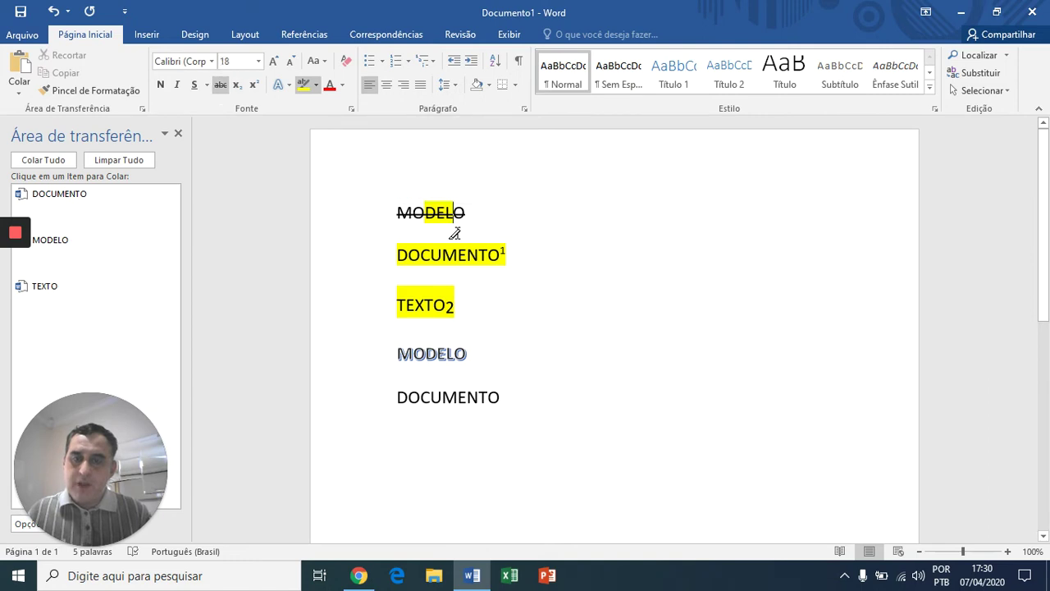
{"action": "key", "text": "ctrl+z"}
{"action": "key", "text": "ctrl+z"}
{"action": "key", "text": "ctrl+z"}
{"action": "key", "text": "ctrl+z"}
{"action": "key", "text": "ctrl+z"}
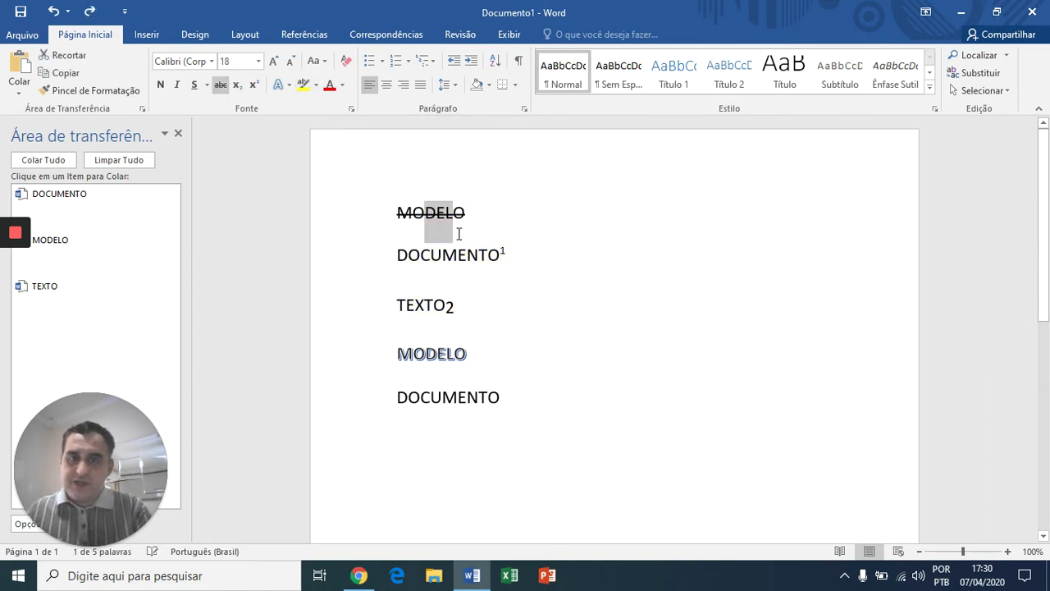
{"action": "key", "text": "ctrl+shift+period"}
{"action": "key", "text": "ctrl+shift+period"}
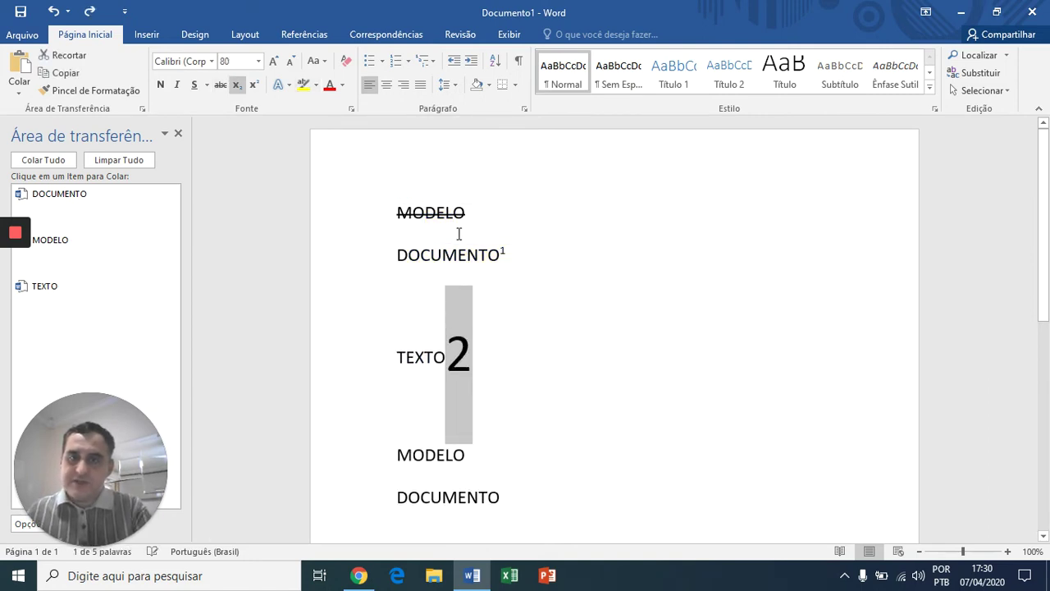
{"action": "key", "text": "ctrl+shift+comma"}
{"action": "key", "text": "ctrl+shift+comma"}
{"action": "key", "text": "ctrl+y"}
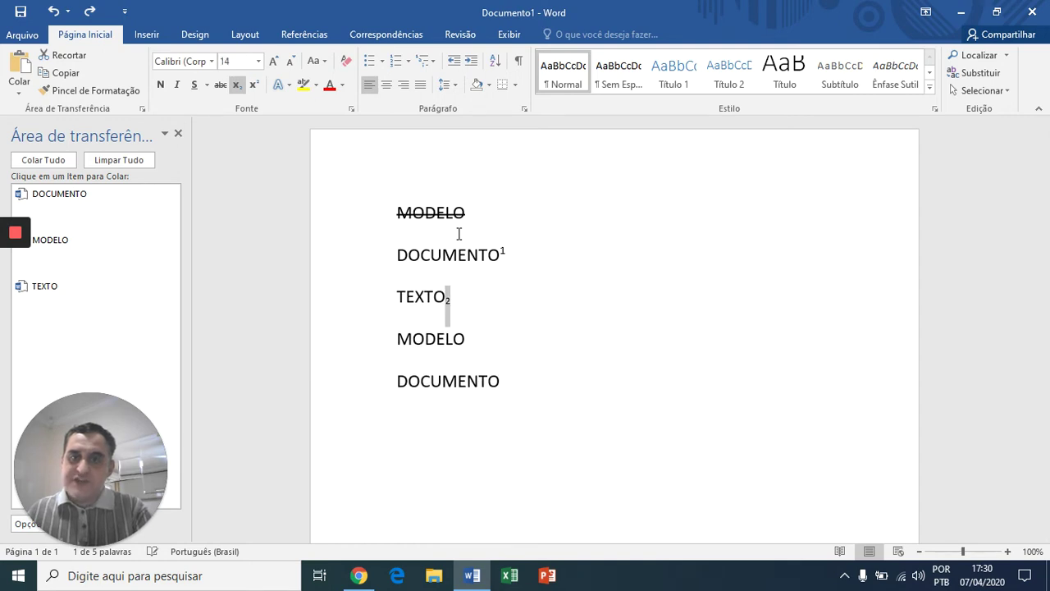
{"action": "key", "text": "ctrl+z"}
{"action": "key", "text": "ctrl+z"}
{"action": "key", "text": "ctrl+z"}
{"action": "key", "text": "ctrl+z"}
{"action": "key", "text": "ctrl+z"}
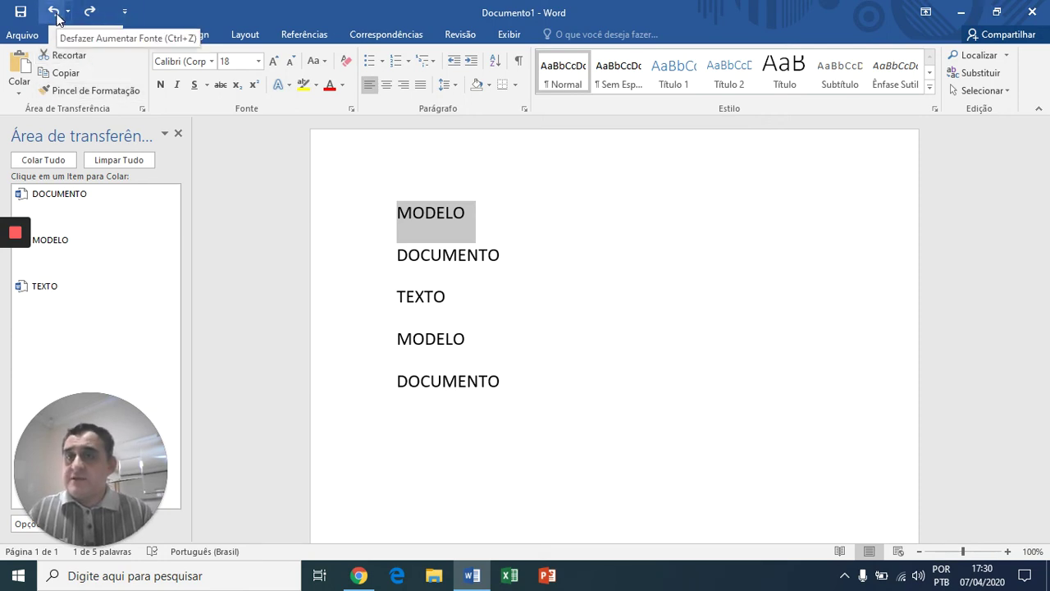
{"action": "left_click", "coordinate": [124, 13]}
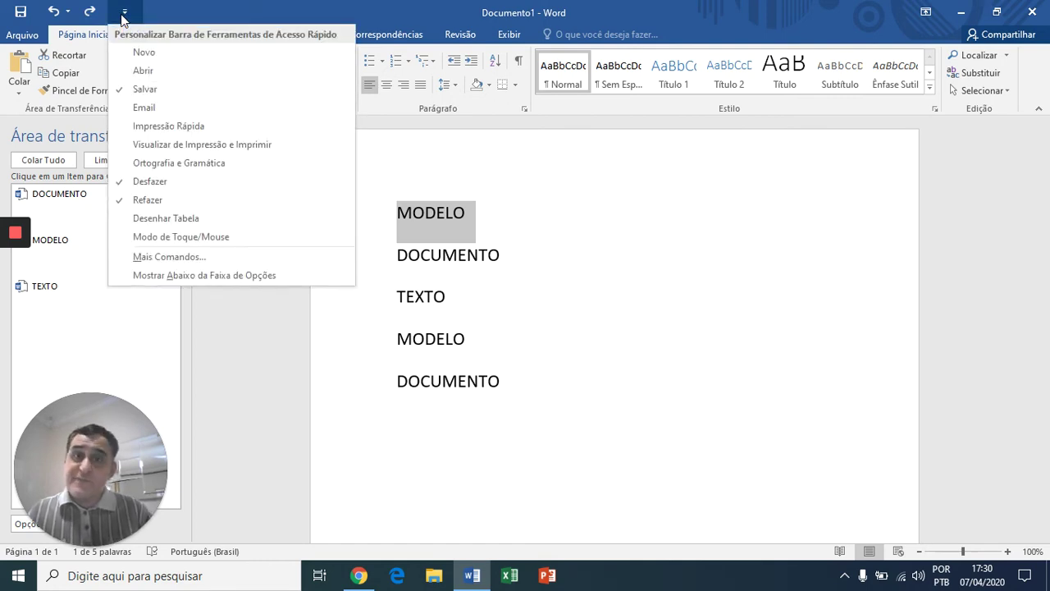
{"action": "left_click", "coordinate": [417, 10]}
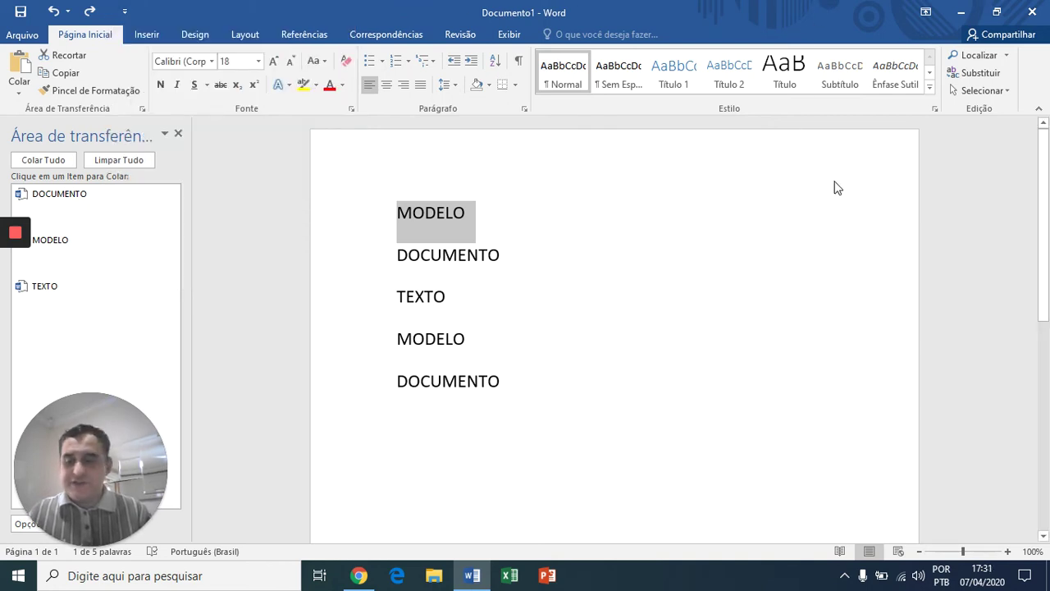
Collapse and restore the ribbon several times
{"action": "key", "text": "ctrl+F1"}
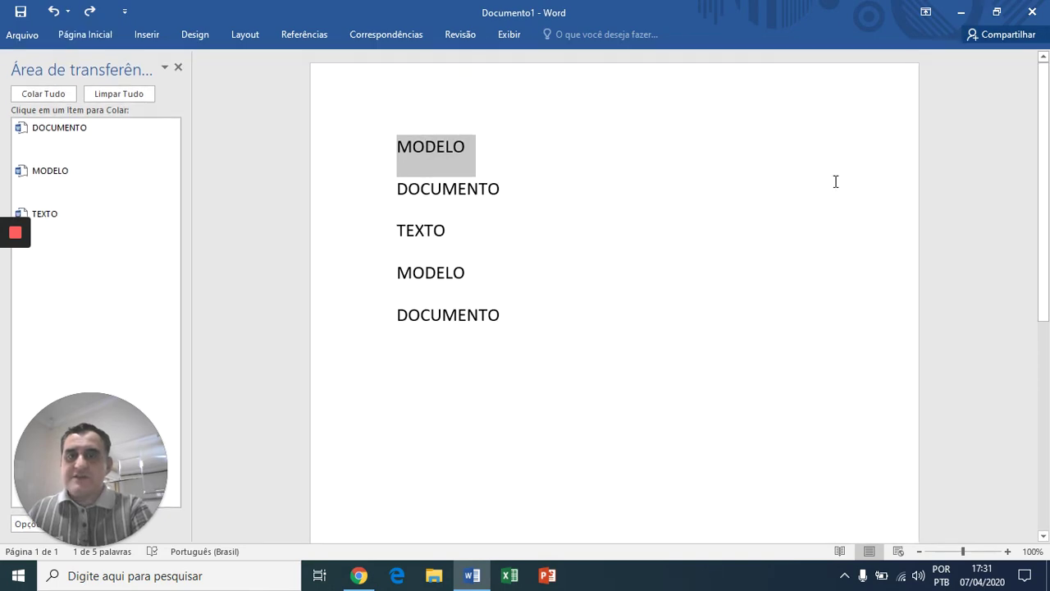
{"action": "key", "text": "ctrl+F1"}
{"action": "key", "text": "ctrl+F1"}
{"action": "key", "text": "ctrl+F1"}
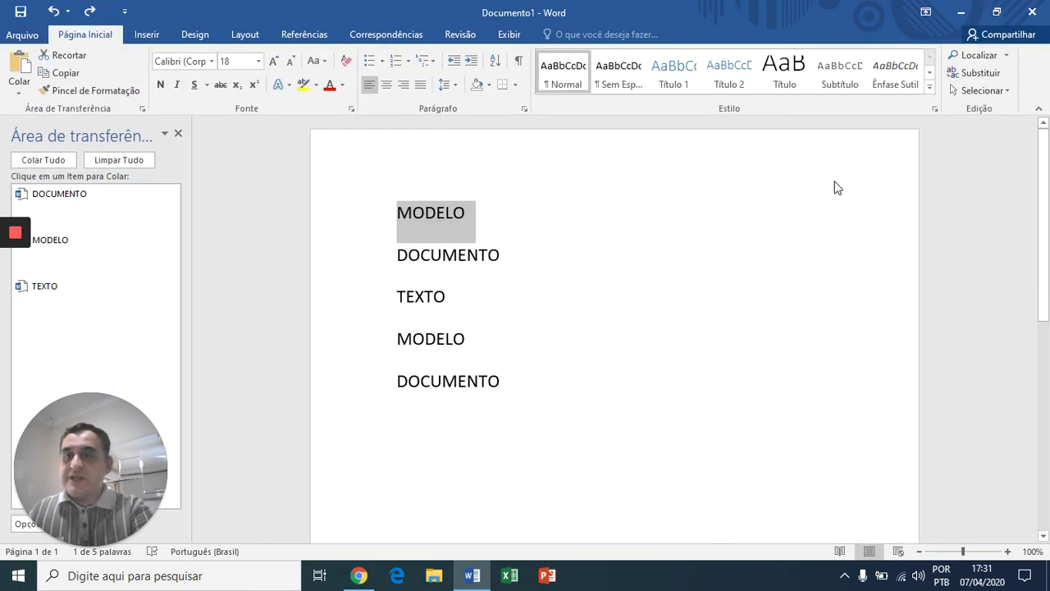
{"action": "key", "text": "ctrl+F1"}
{"action": "key", "text": "ctrl+F1"}
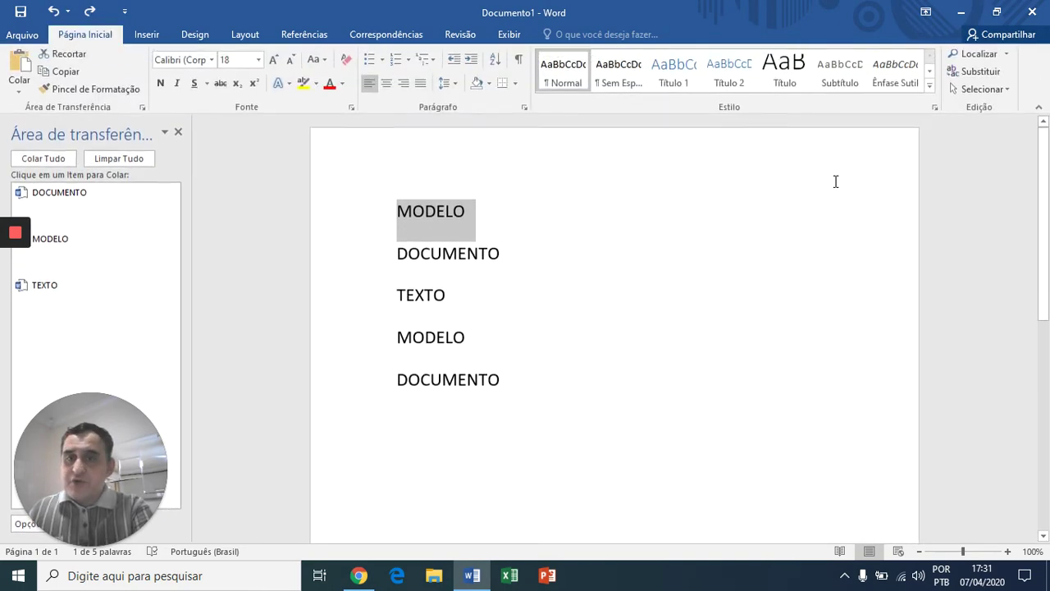
Collapse the ribbon once more and bring it back
{"action": "key", "text": "ctrl+F1"}
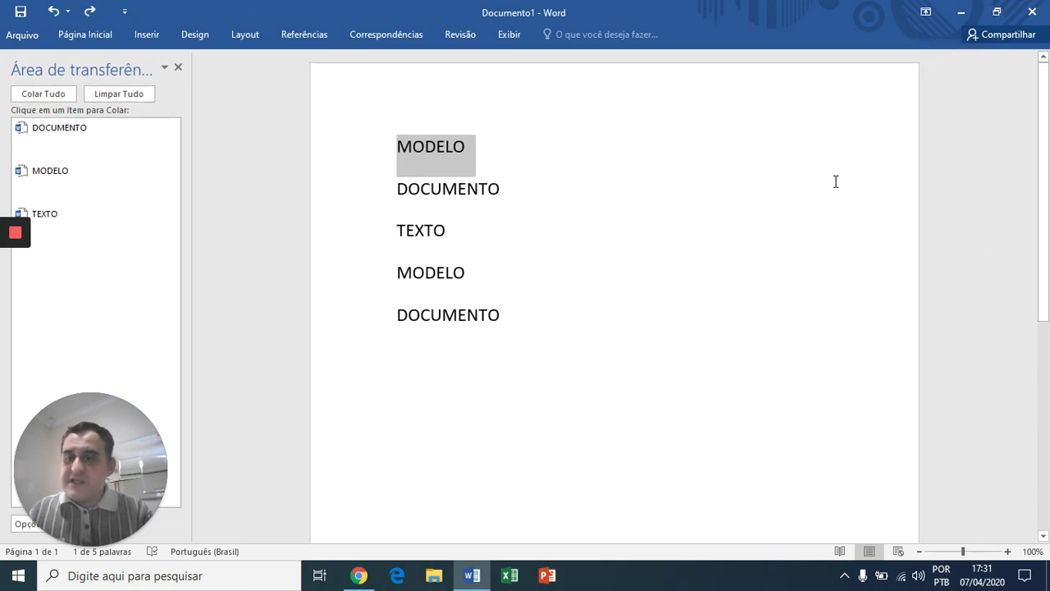
{"action": "key", "text": "ctrl+F1"}
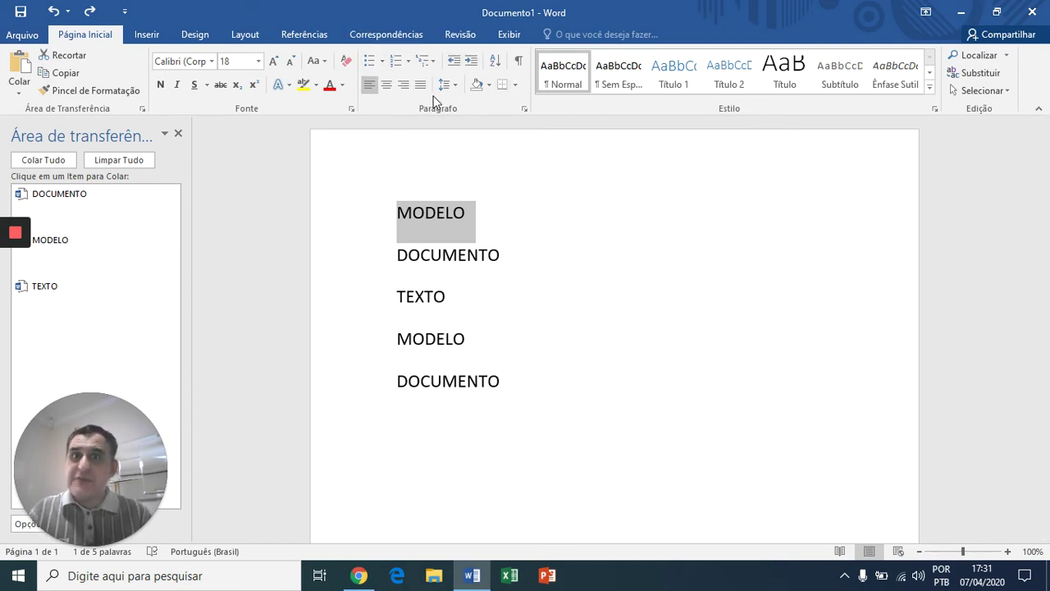
Give the first "MODELO" line a solid round bullet and the "TEXTO" line lowercase Roman numbering (i, ii, iii)
{"action": "left_click", "coordinate": [381, 61]}
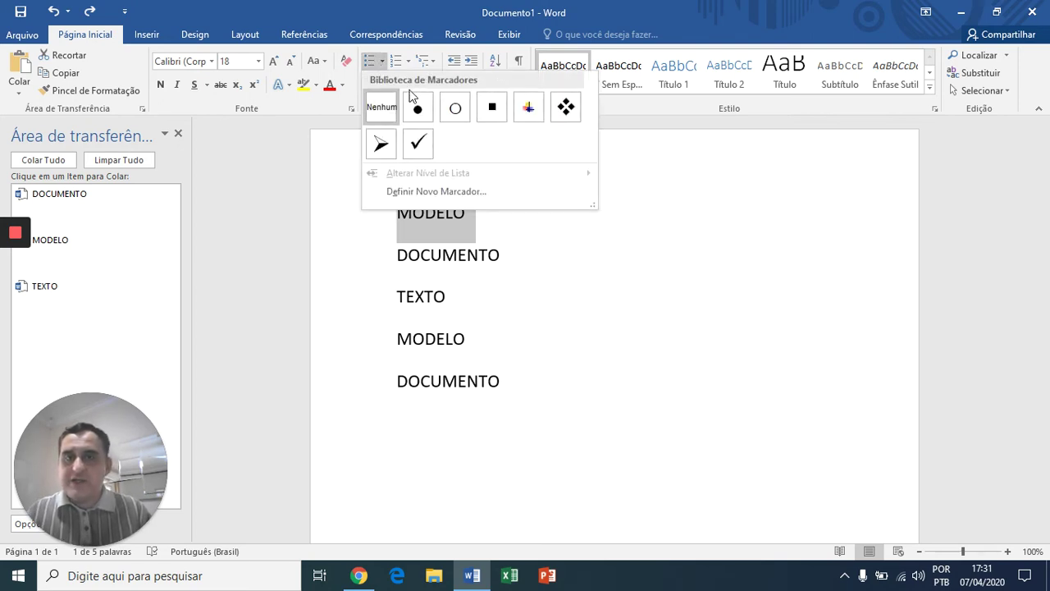
{"action": "left_click", "coordinate": [415, 107]}
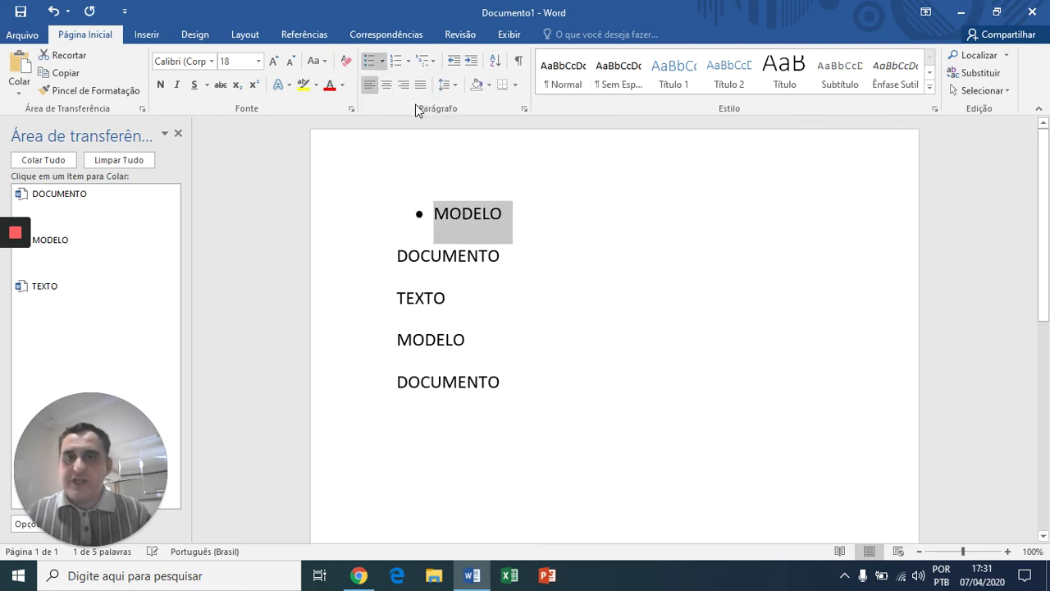
{"action": "double_click", "coordinate": [429, 297]}
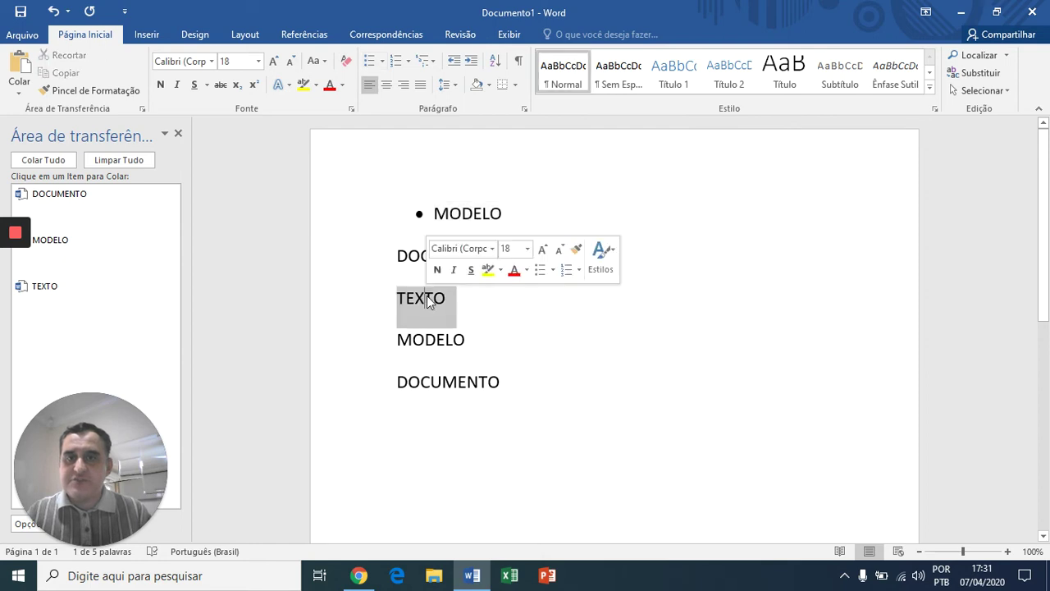
{"action": "left_click", "coordinate": [409, 61]}
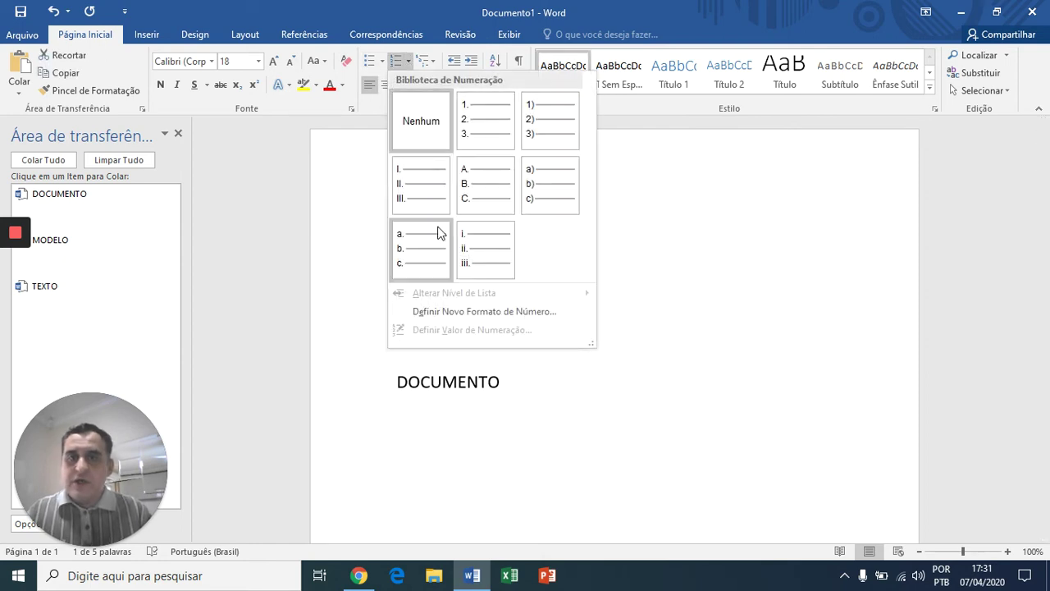
{"action": "left_click", "coordinate": [475, 231]}
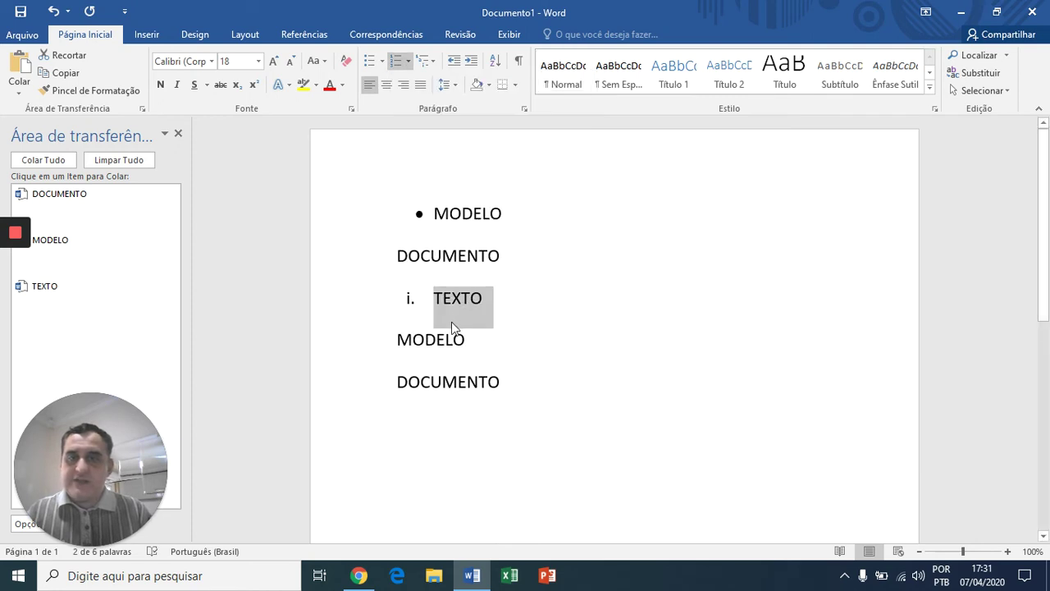
Bullet the last "DOCUMENTO" line and change the bullet symbol to the multicoloured picture bullet
{"action": "left_click", "coordinate": [444, 382]}
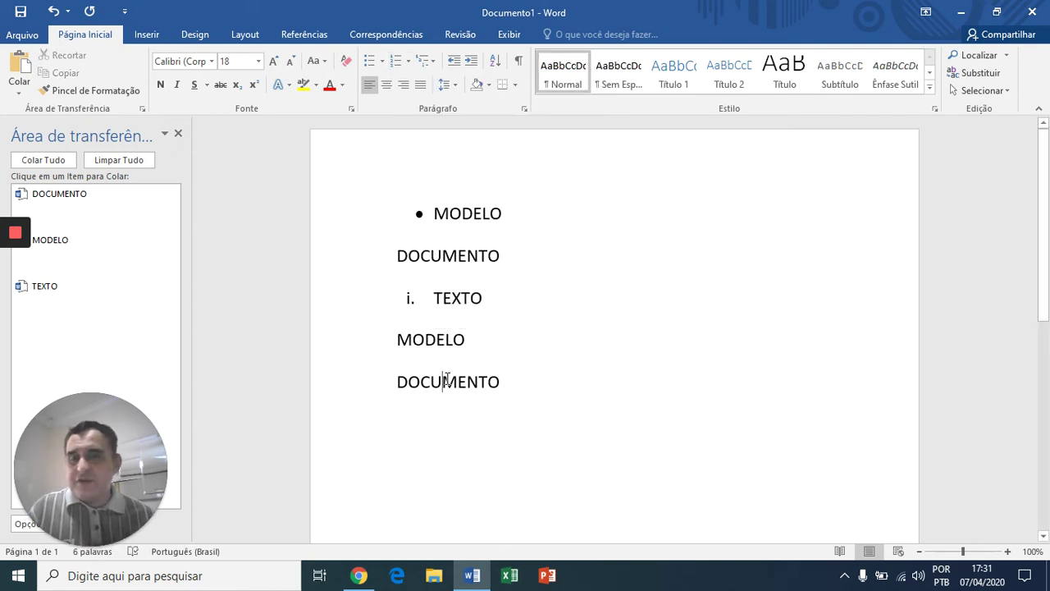
{"action": "left_click", "coordinate": [371, 62]}
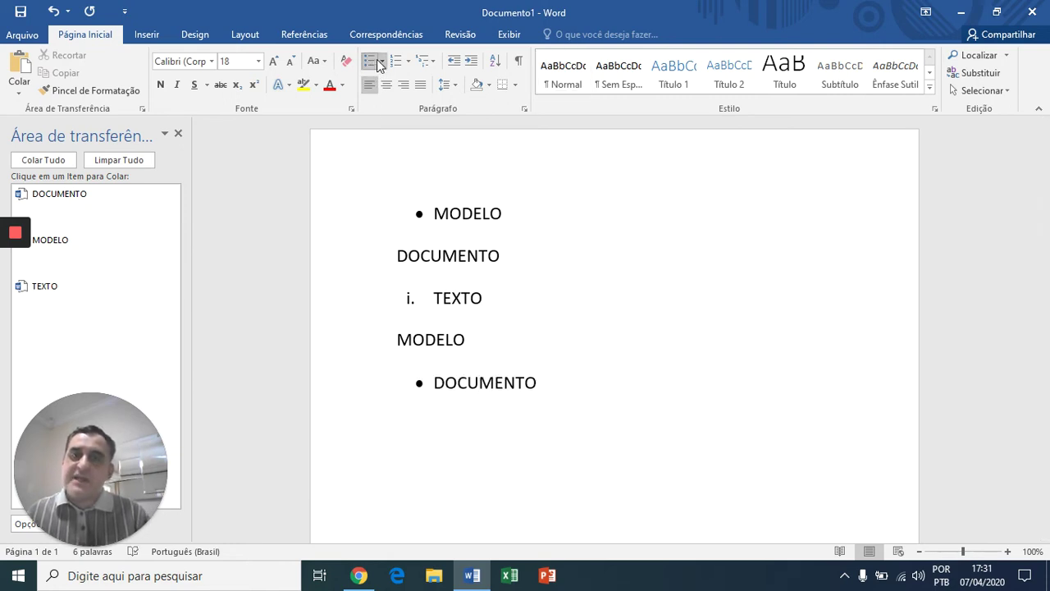
{"action": "left_click", "coordinate": [380, 63]}
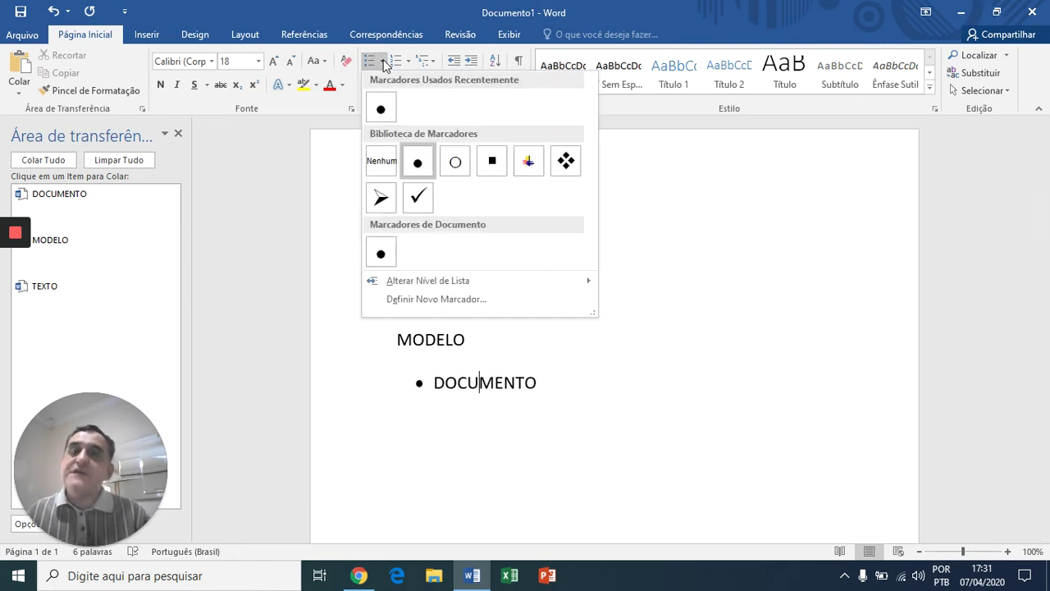
{"action": "left_click", "coordinate": [525, 162]}
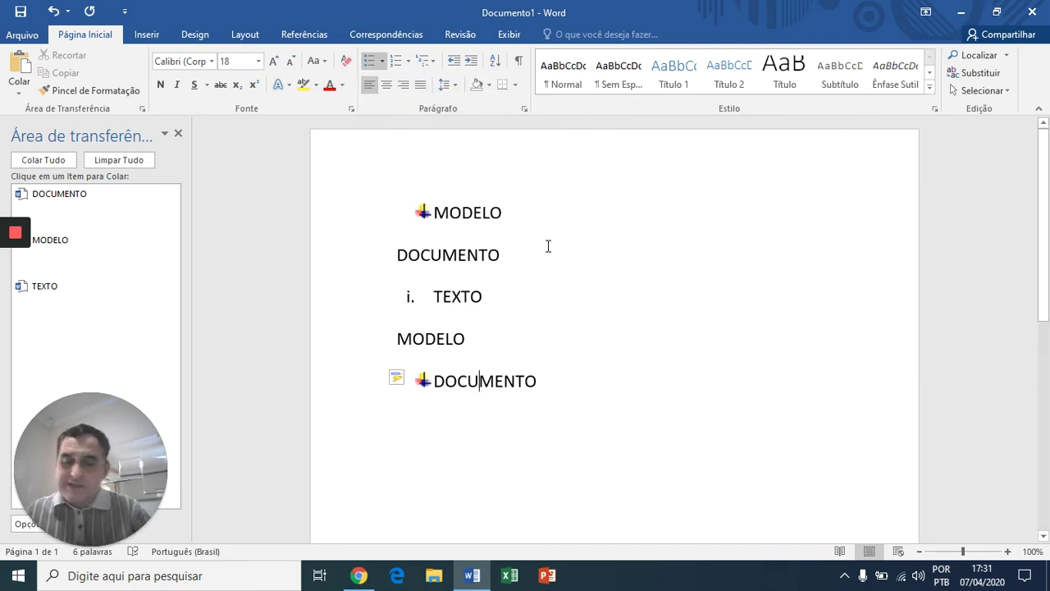
Apply the multicoloured picture bullet to the whole document and then remove the bullets from all lines
{"action": "key", "text": "ctrl+t"}
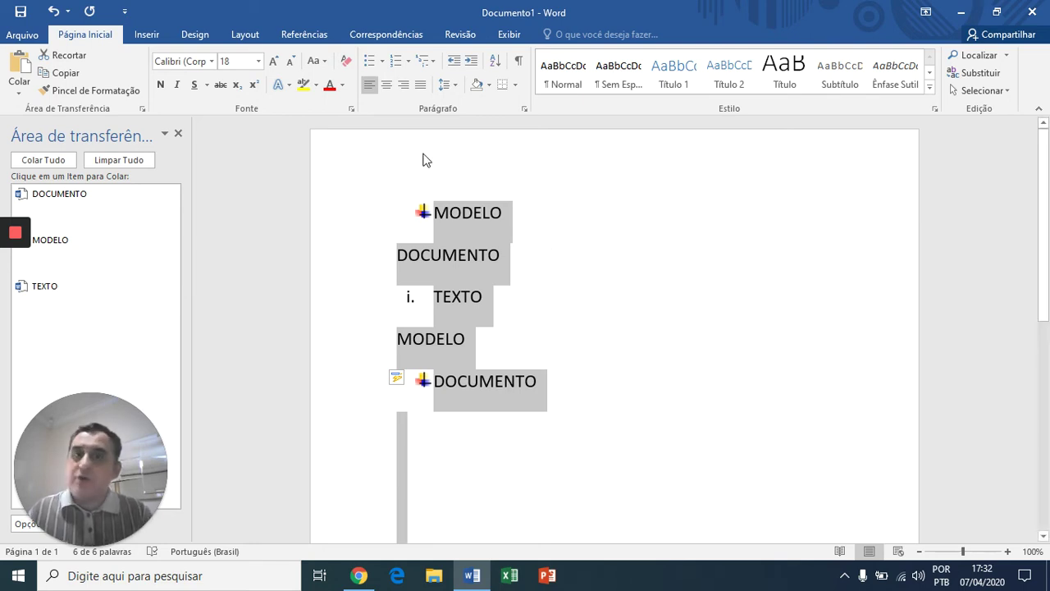
{"action": "left_click", "coordinate": [371, 61]}
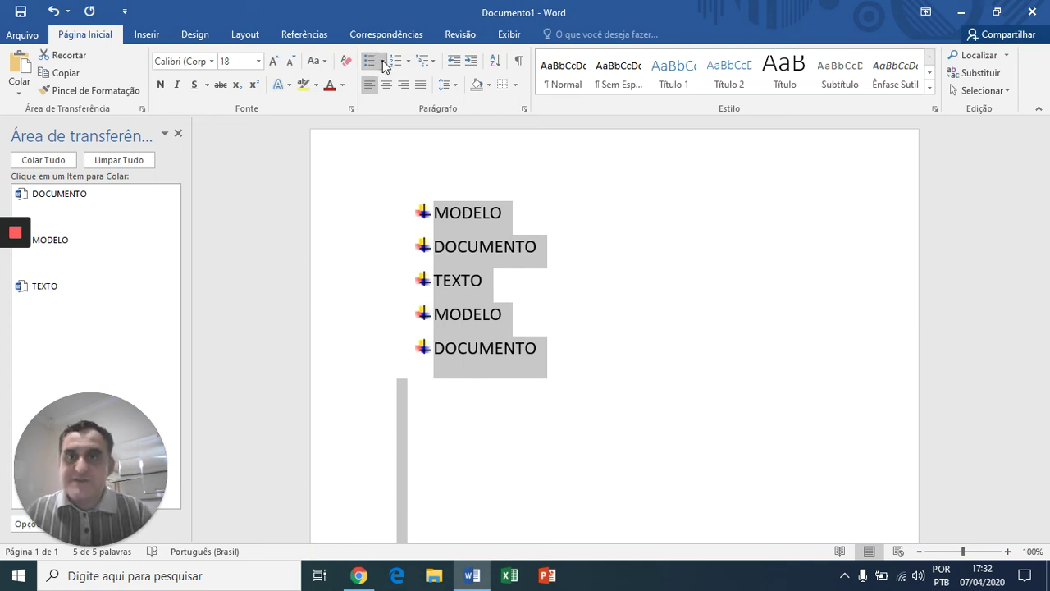
{"action": "left_click", "coordinate": [382, 60]}
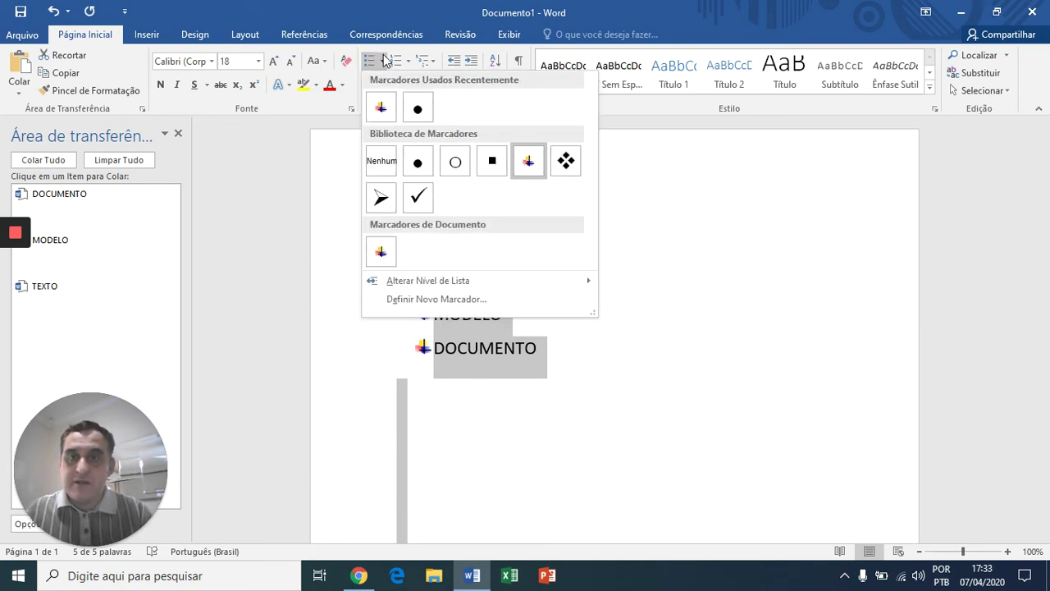
{"action": "left_click", "coordinate": [381, 161]}
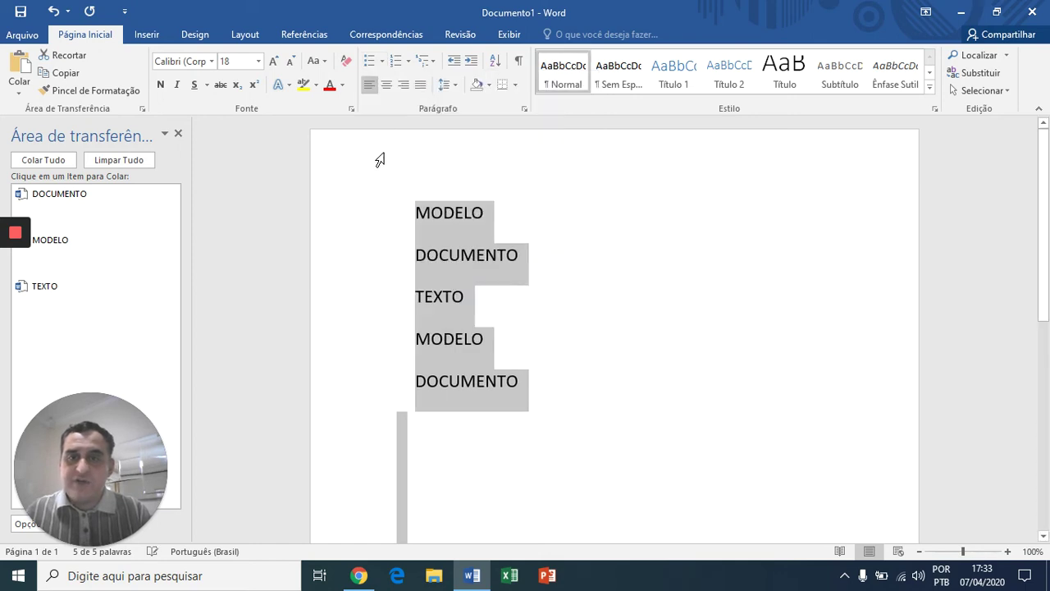
{"action": "left_click", "coordinate": [625, 256]}
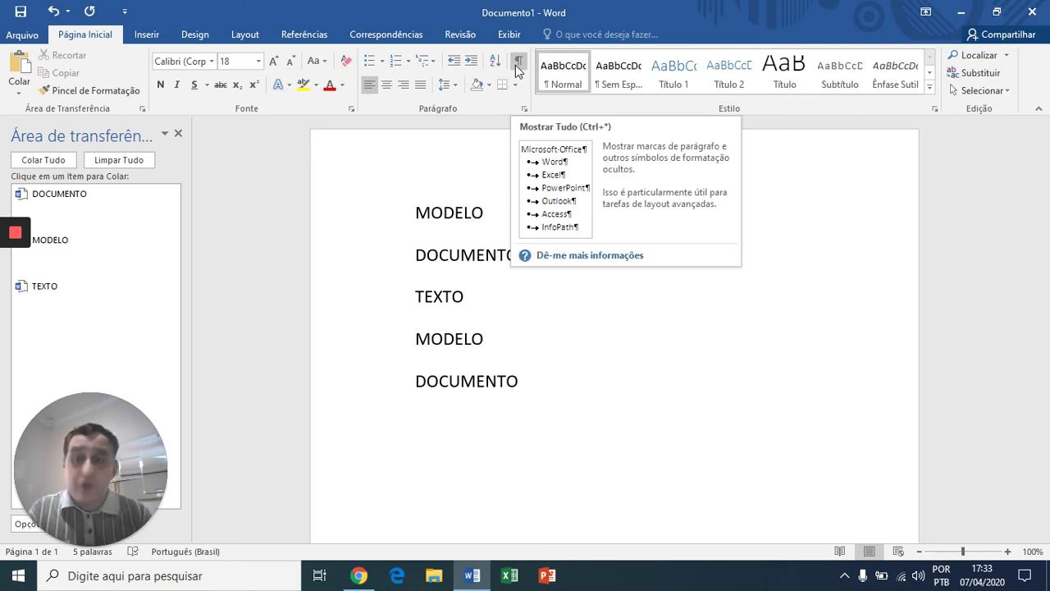
Add the text "ooio" far along the first "MODELO" line, separated from the word by seven tabs
{"action": "left_click", "coordinate": [490, 215]}
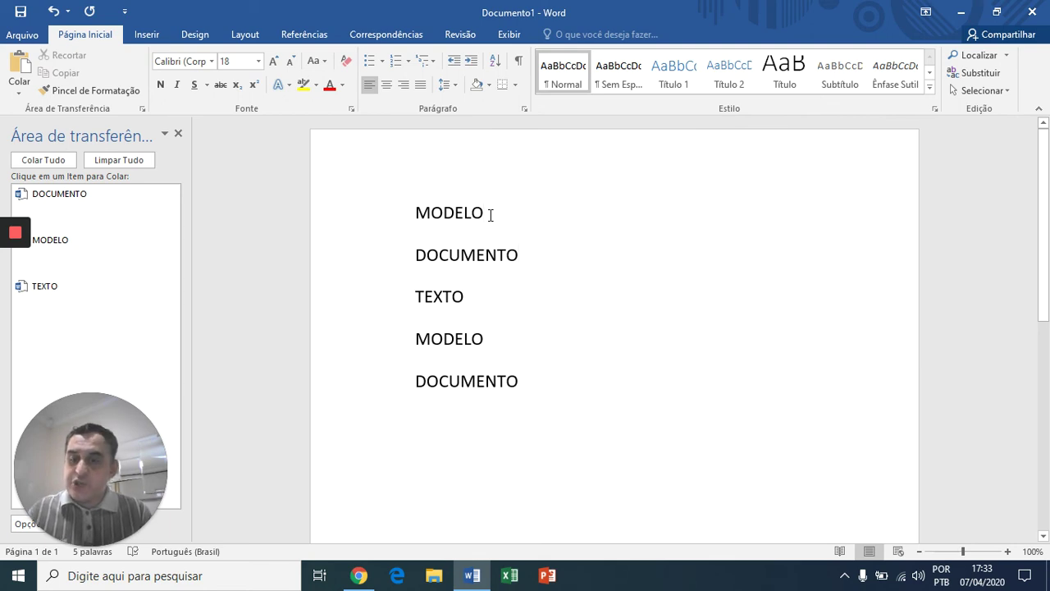
{"action": "type", "text": "o"}
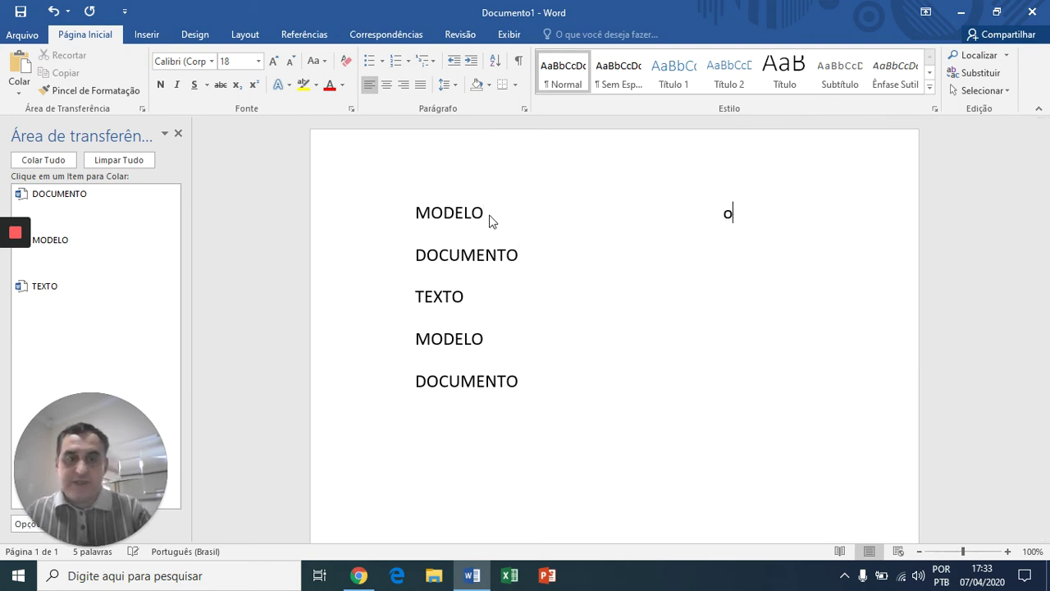
{"action": "type", "text": "oio"}
Insert five spaces between "DOCUM" and "ENTO" in the first "DOCUMENTO" line
{"action": "key", "text": "Down"}
{"action": "key", "text": "Left"}
{"action": "key", "text": "Left"}
{"action": "key", "text": "Left"}
{"action": "key", "text": "Left"}
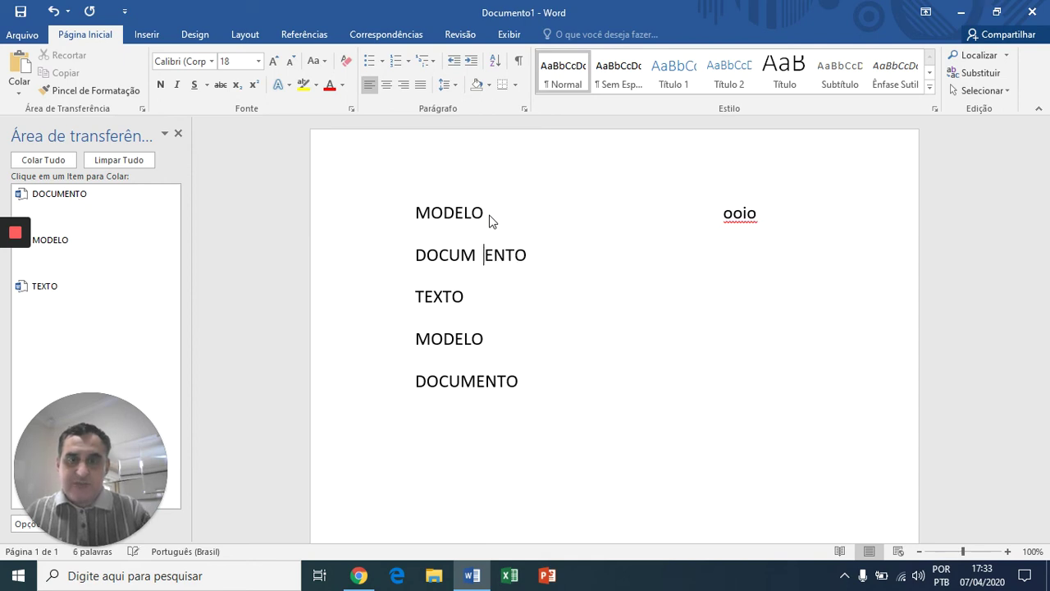
{"action": "key", "text": "Down"}
{"action": "key", "text": "Left"}
{"action": "key", "text": "Left"}
{"action": "key", "text": "Left"}
{"action": "key", "text": "Left"}
{"action": "key", "text": "Left"}
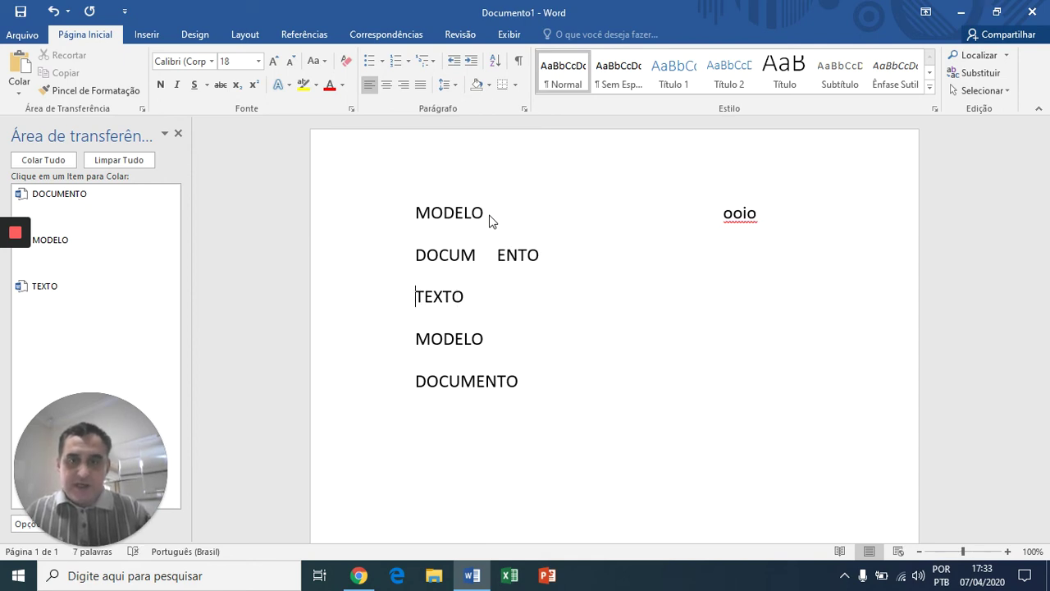
Increase the indentation of the "TEXTO" line from its beginning
{"action": "key", "text": "Up"}
{"action": "key", "text": "Right"}
{"action": "key", "text": "Right"}
{"action": "key", "text": "Right"}
{"action": "key", "text": "Right"}
{"action": "key", "text": "Right"}
{"action": "key", "text": "Right"}
{"action": "key", "text": "Right"}
{"action": "key", "text": "Right"}
{"action": "key", "text": "Right"}
{"action": "key", "text": "Right"}
{"action": "key", "text": "Right"}
{"action": "key", "text": "Right"}
{"action": "key", "text": "Right"}
{"action": "key", "text": "Down"}
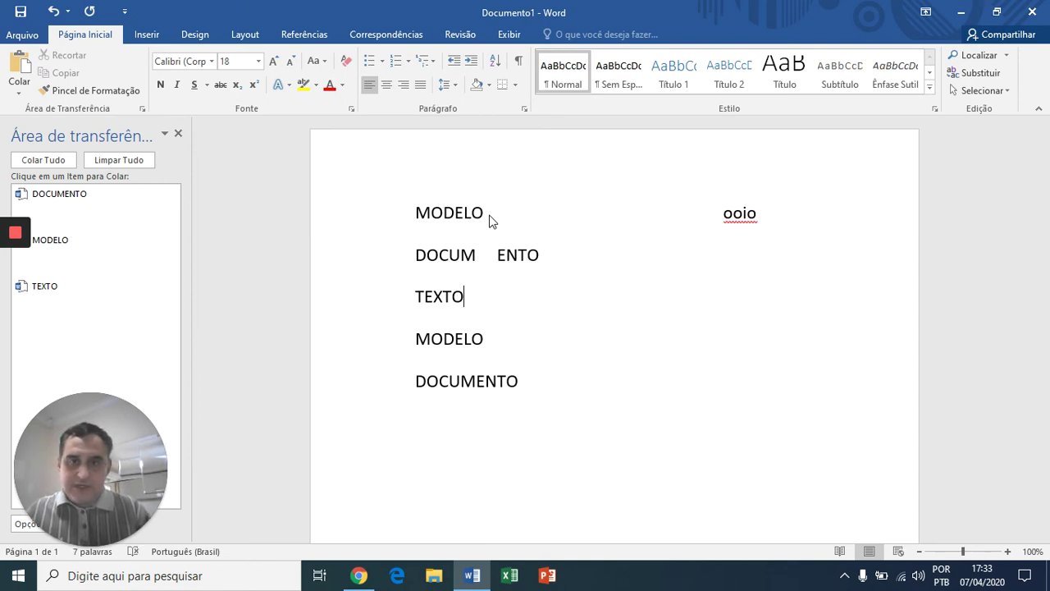
{"action": "key", "text": "Left"}
{"action": "key", "text": "Left"}
{"action": "key", "text": "Left"}
{"action": "key", "text": "Left"}
{"action": "key", "text": "Left"}
{"action": "key", "text": "Up"}
{"action": "key", "text": "End"}
{"action": "key", "text": "Down"}
{"action": "key", "text": "Home"}
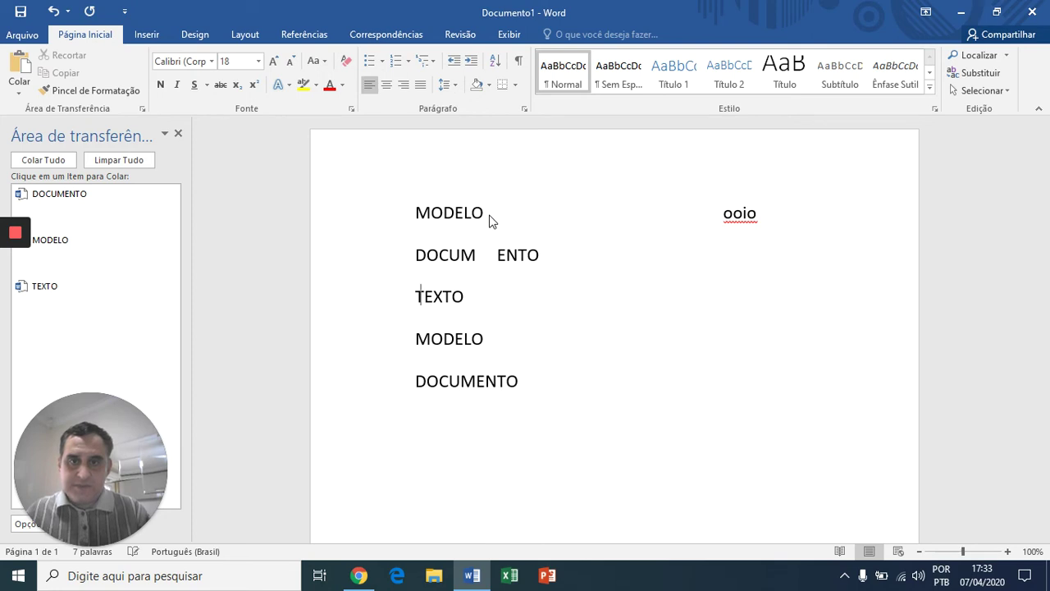
{"action": "key", "text": "Tab"}
{"action": "key", "text": "Tab"}
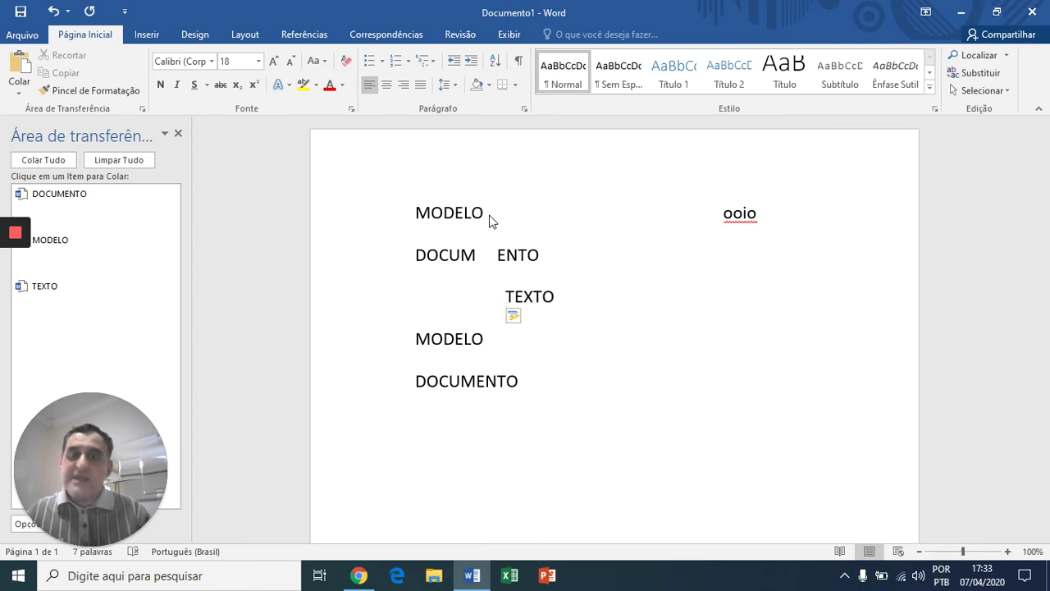
Show the paragraph marks and other hidden formatting symbols to inspect the tabs and spaces, and hide them again
{"action": "left_click", "coordinate": [519, 62]}
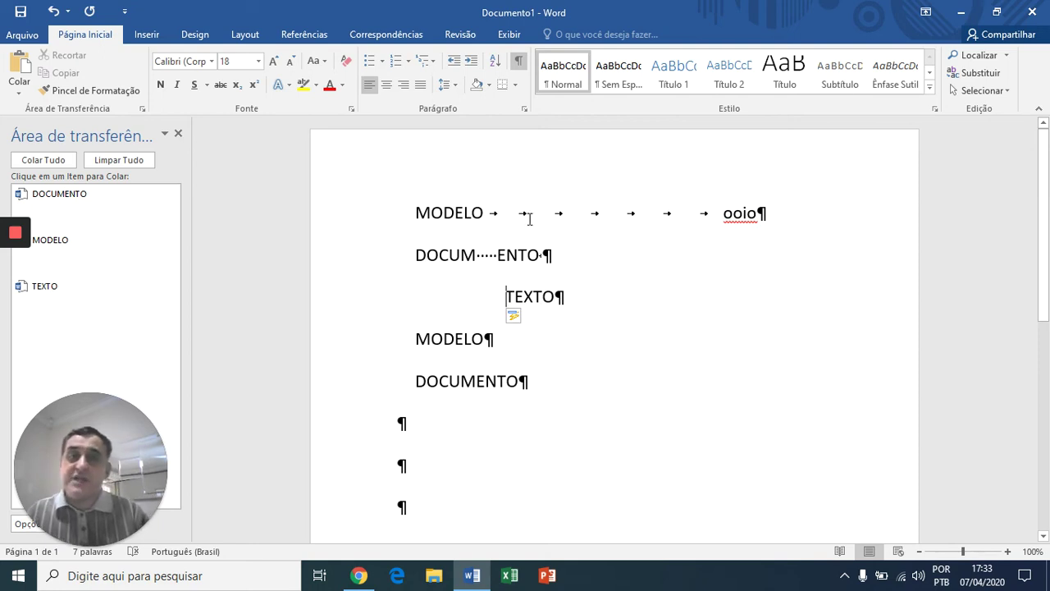
{"action": "left_click", "coordinate": [518, 63]}
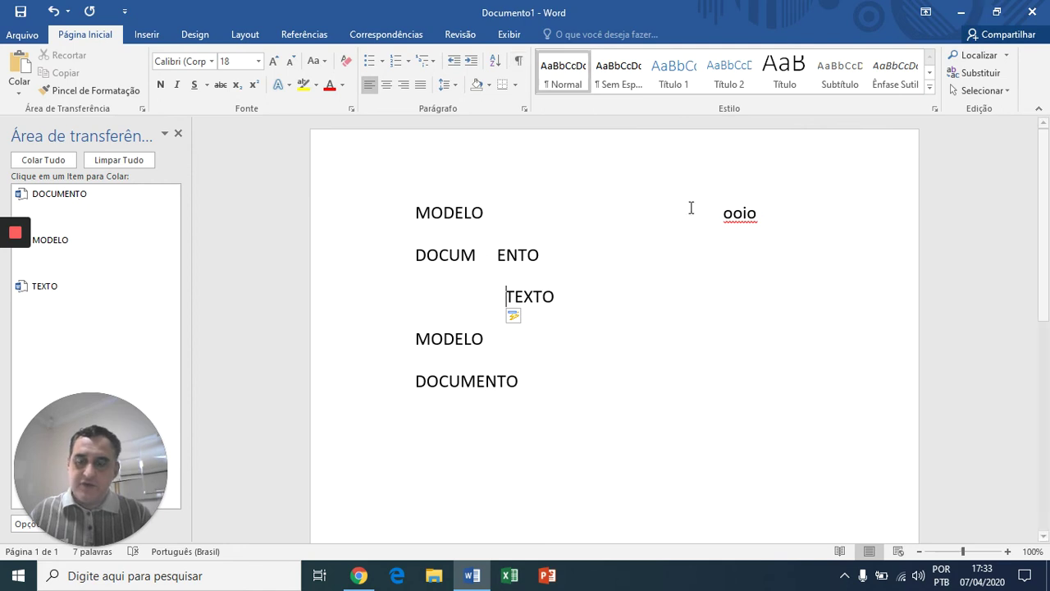
Remove the extra indentation of "TEXTO" and the spaces inside the first "DOCUMENTO"
{"action": "key", "text": "BackSpace"}
{"action": "key", "text": "Up"}
{"action": "key", "text": "Delete"}
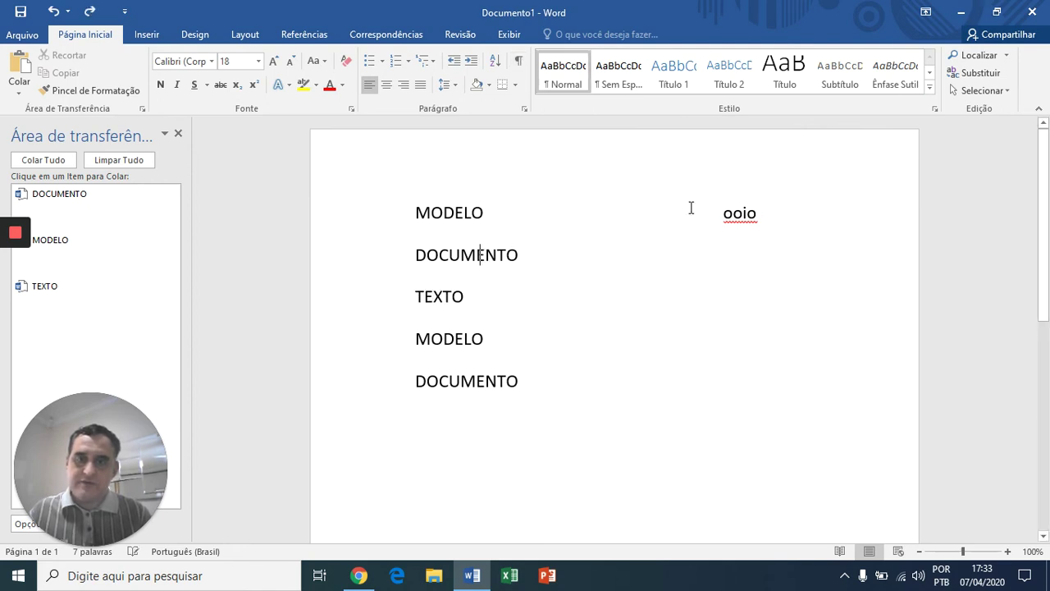
Delete the tabs and the text "ooio" after the first "MODELO"
{"action": "key", "text": "Up"}
{"action": "key", "text": "Delete"}
{"action": "key", "text": "Delete"}
{"action": "key", "text": "Delete"}
{"action": "key", "text": "Delete"}
{"action": "key", "text": "Delete"}
{"action": "key", "text": "Delete"}
{"action": "key", "text": "Delete"}
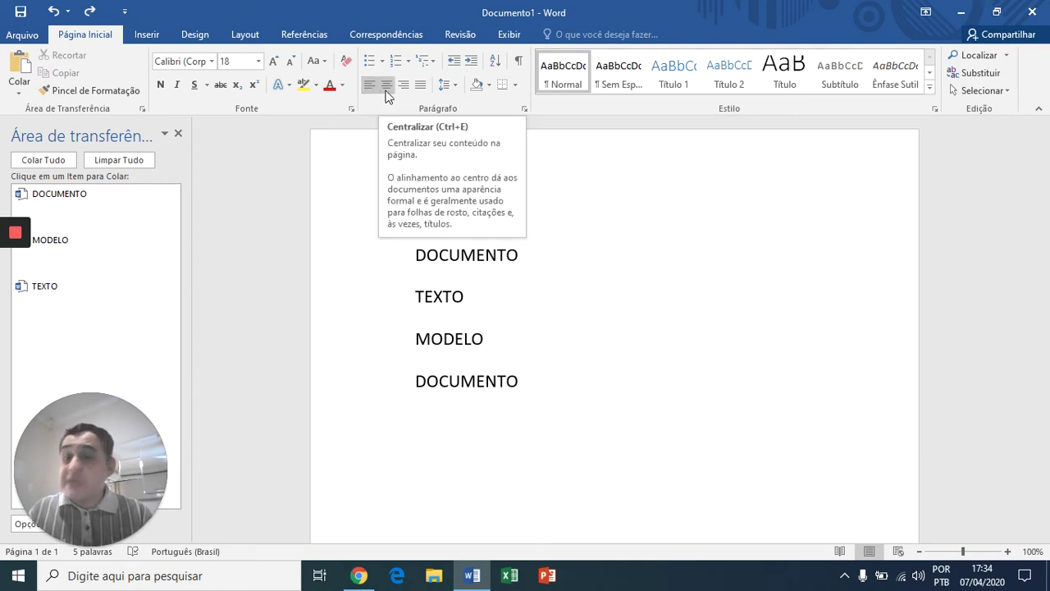
Examine the line spacing options and the paragraph shading colours without applying any
{"action": "left_click", "coordinate": [456, 85]}
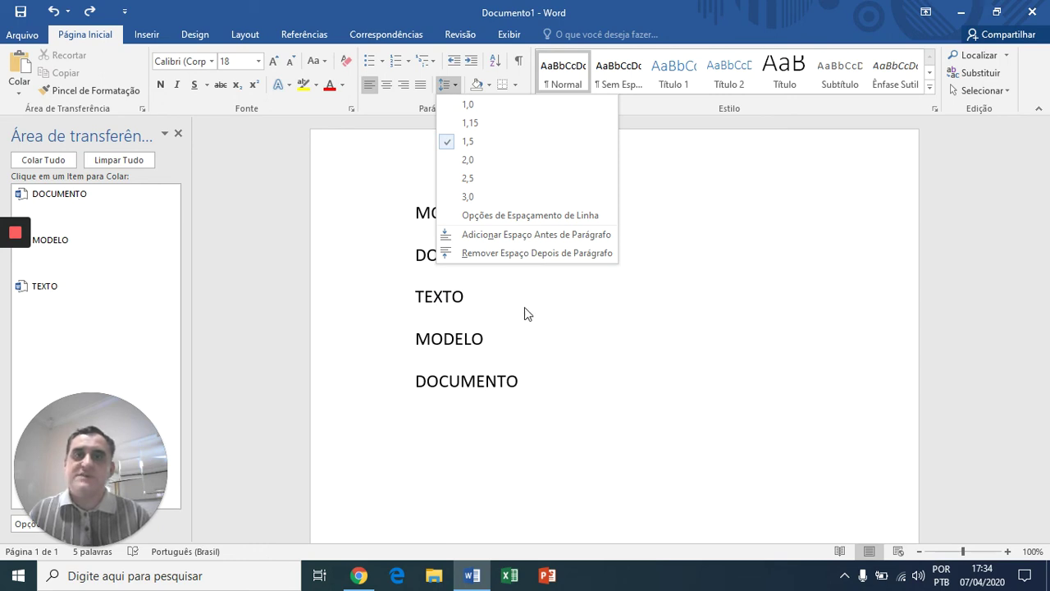
{"action": "key", "text": "Escape"}
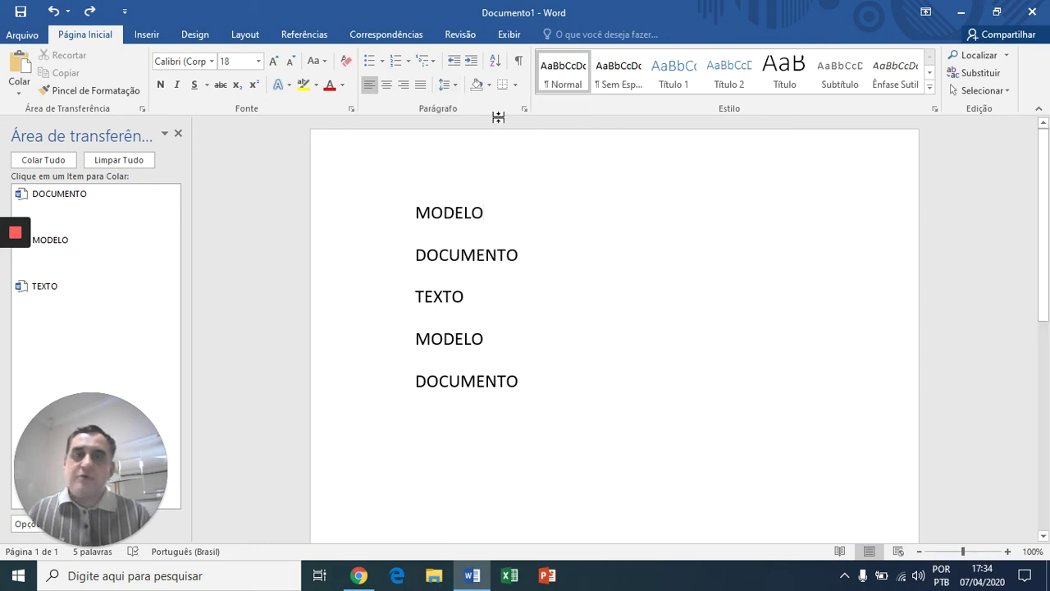
{"action": "left_click", "coordinate": [490, 87]}
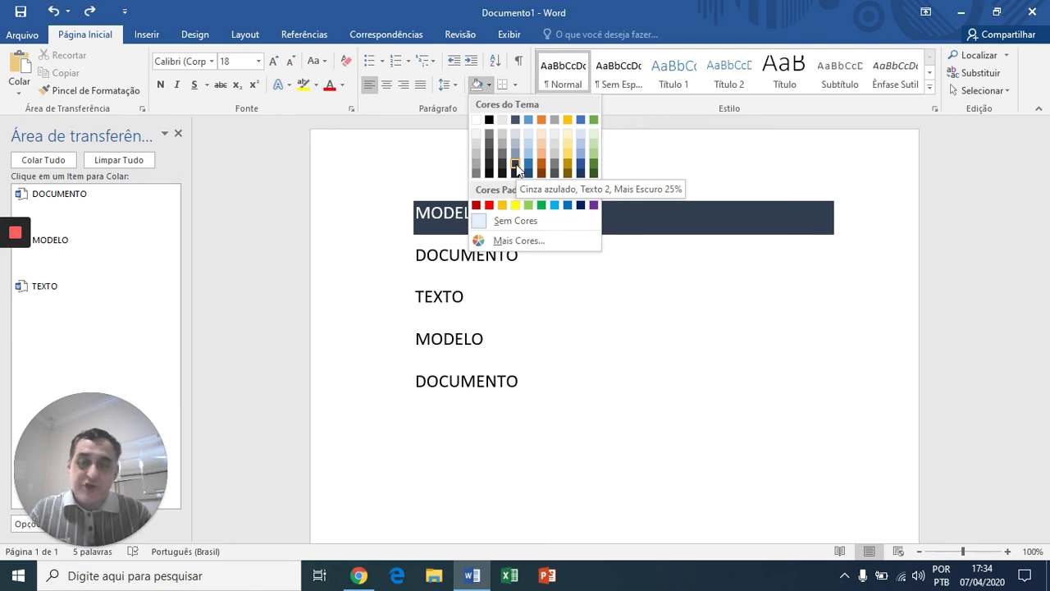
{"action": "left_click", "coordinate": [612, 363]}
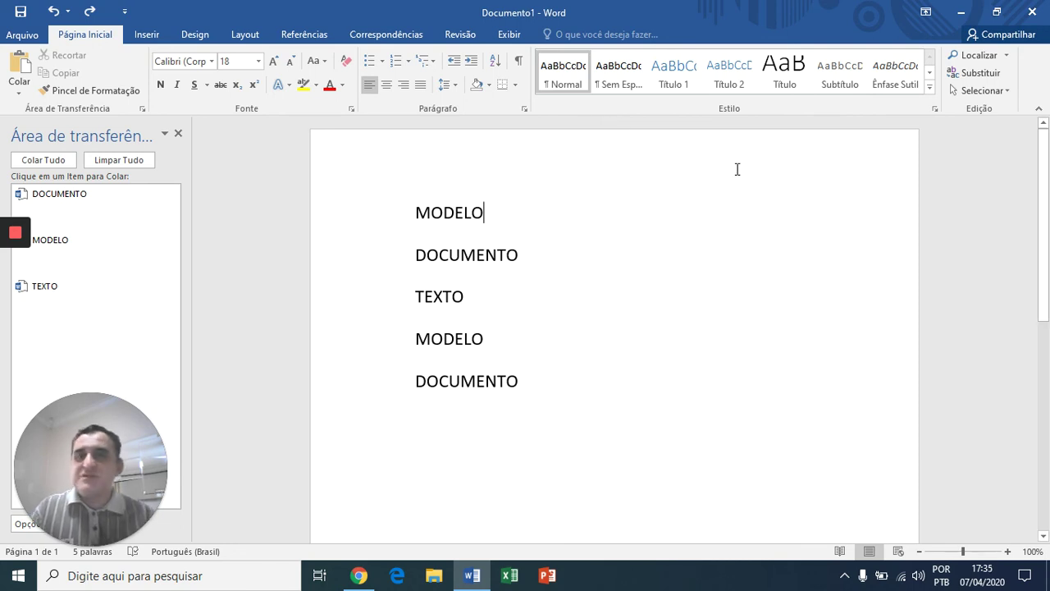
Add an empty line above the first "MODELO" at the beginning of the document
{"action": "left_click", "coordinate": [316, 39]}
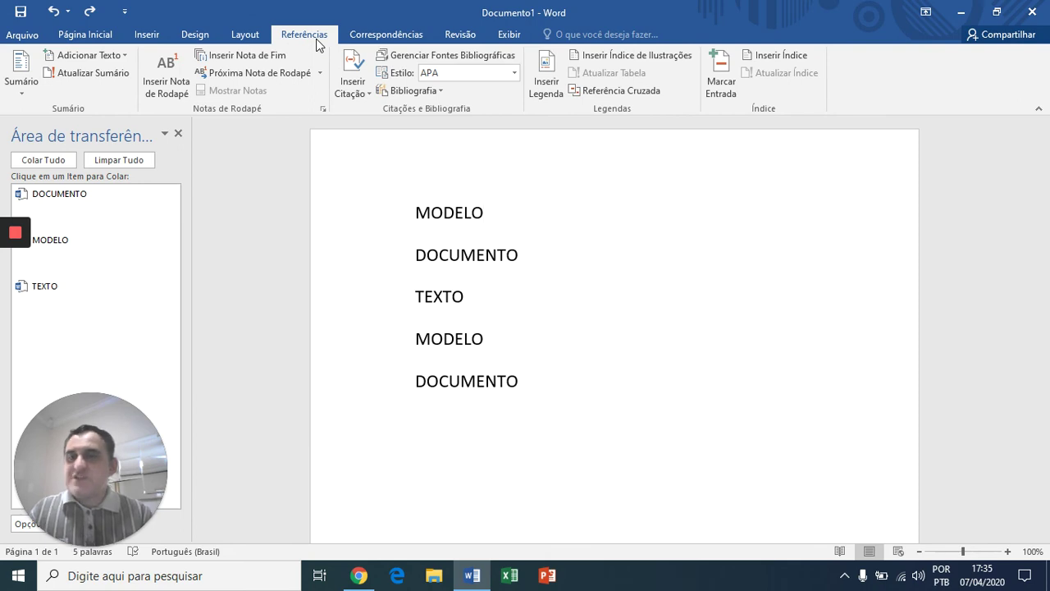
{"action": "key", "text": "Left"}
{"action": "key", "text": "Left"}
{"action": "key", "text": "Left"}
{"action": "key", "text": "Left"}
{"action": "key", "text": "Left"}
{"action": "key", "text": "Left"}
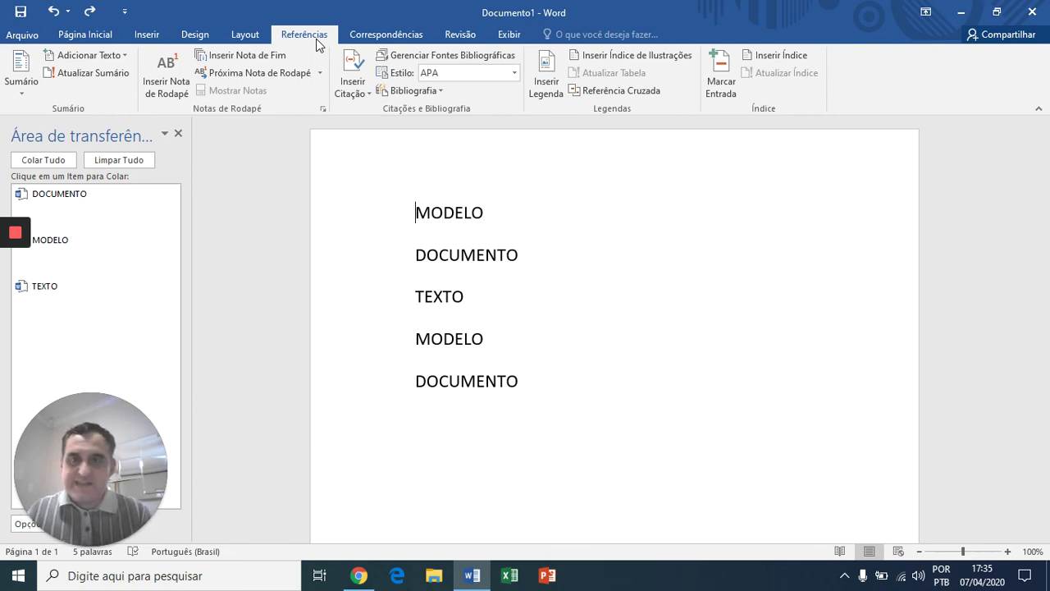
{"action": "key", "text": "Return"}
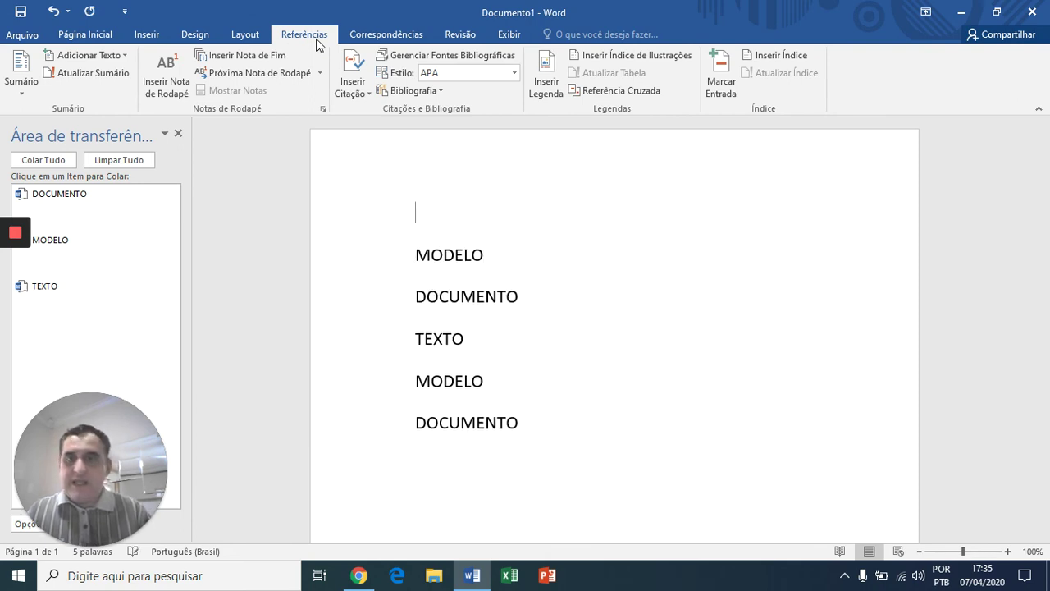
Try to insert the Sumário Automático 1 table of contents above the unstyled text, and undo it
{"action": "left_click", "coordinate": [22, 69]}
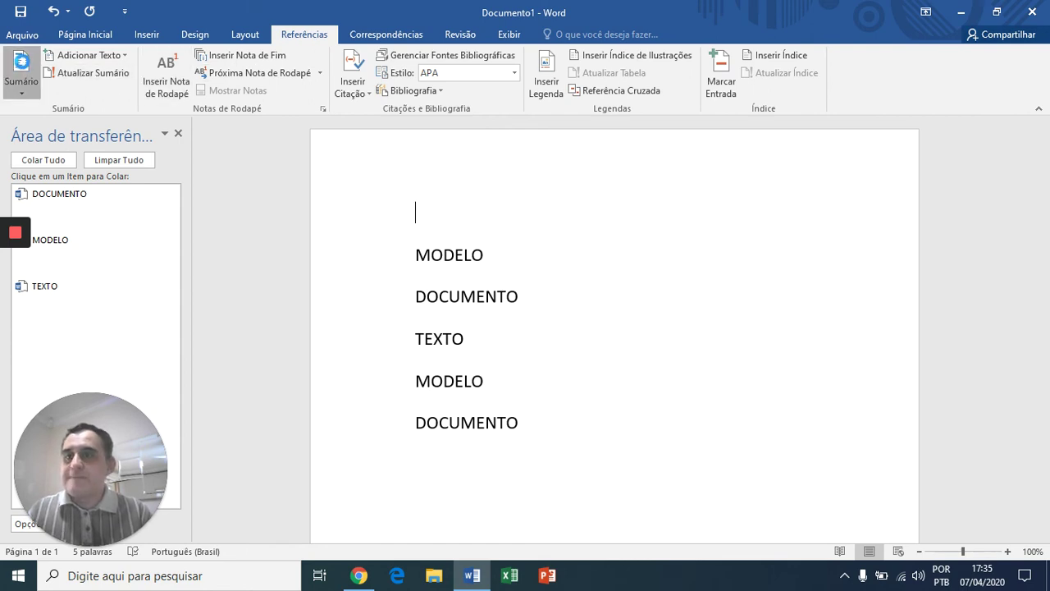
{"action": "left_click", "coordinate": [23, 69]}
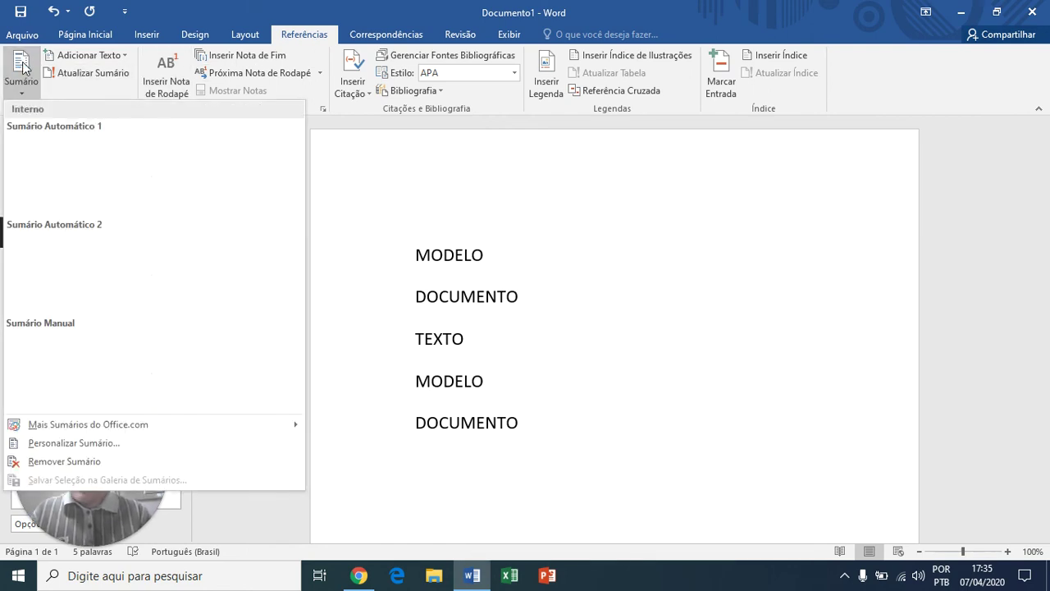
{"action": "left_click", "coordinate": [113, 182]}
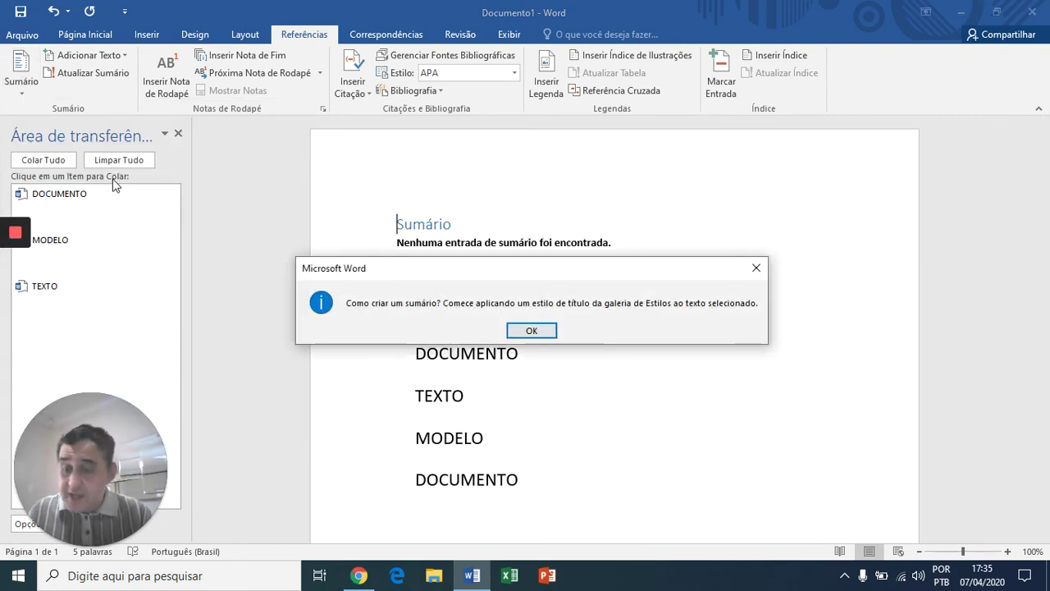
{"action": "key", "text": "Return"}
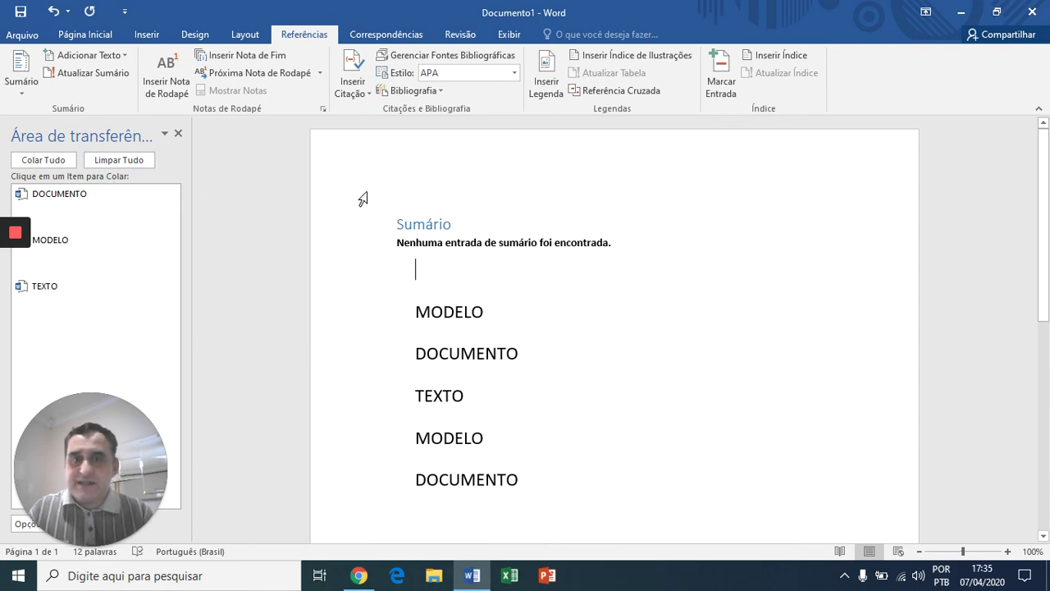
{"action": "key", "text": "ctrl+z"}
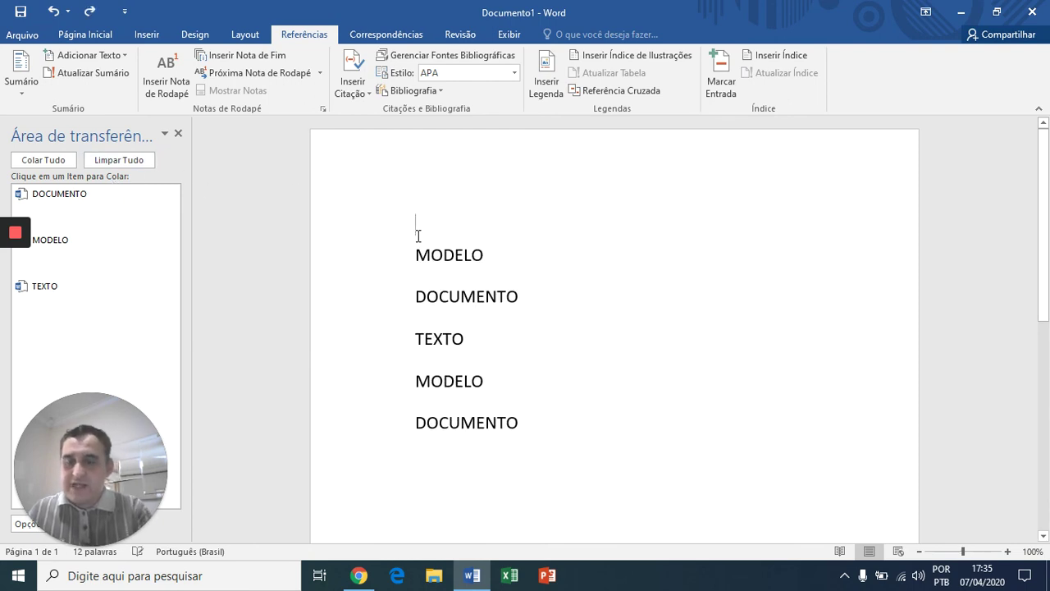
Apply the Título 1 style to the first "MODELO" and Título 2 to the "DOCUMENTO" below it
{"action": "left_click", "coordinate": [85, 34]}
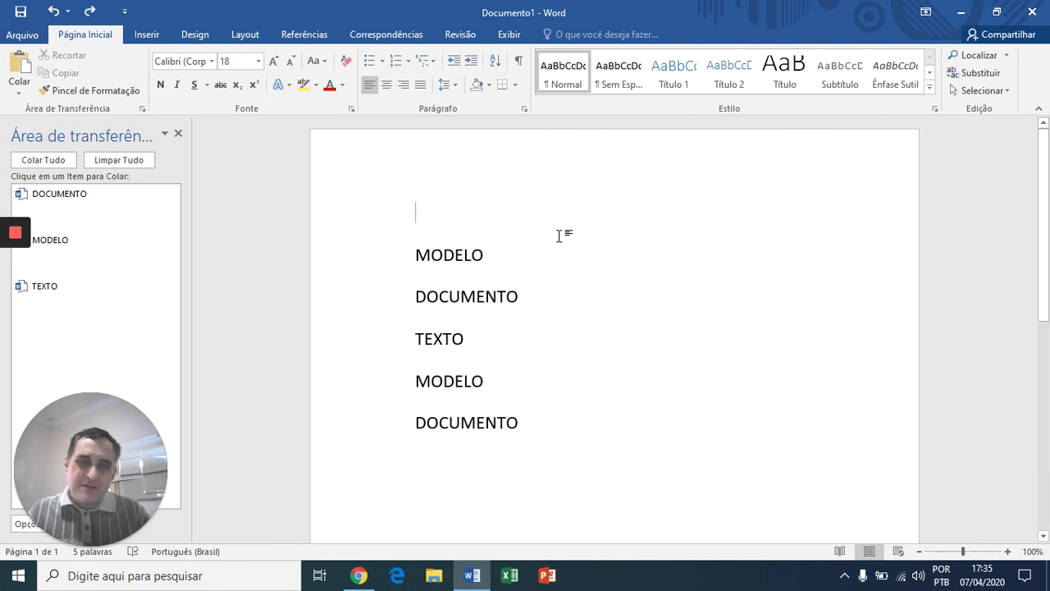
{"action": "double_click", "coordinate": [438, 257]}
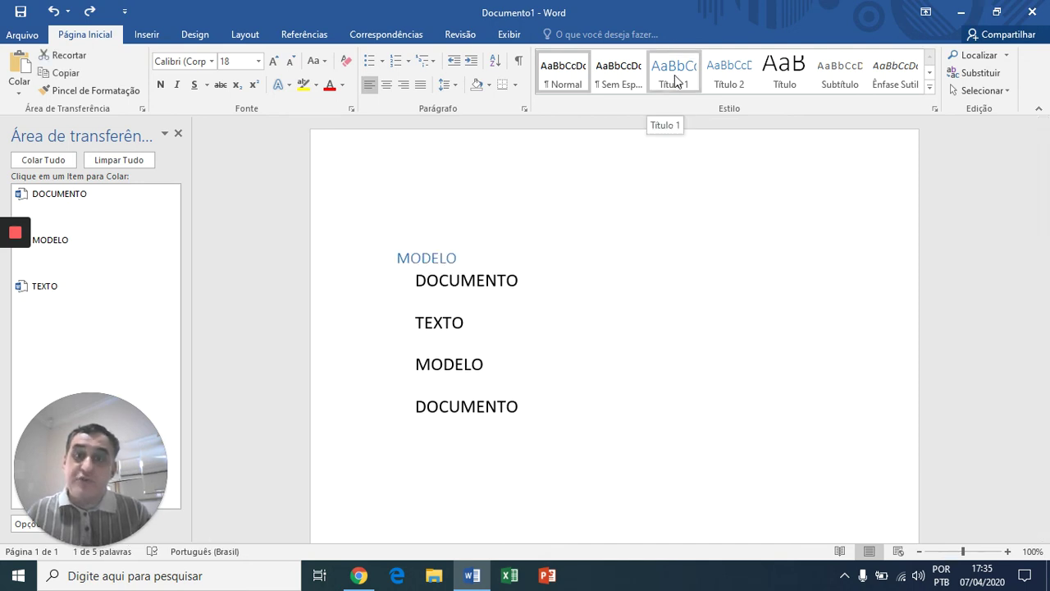
{"action": "left_click", "coordinate": [672, 59]}
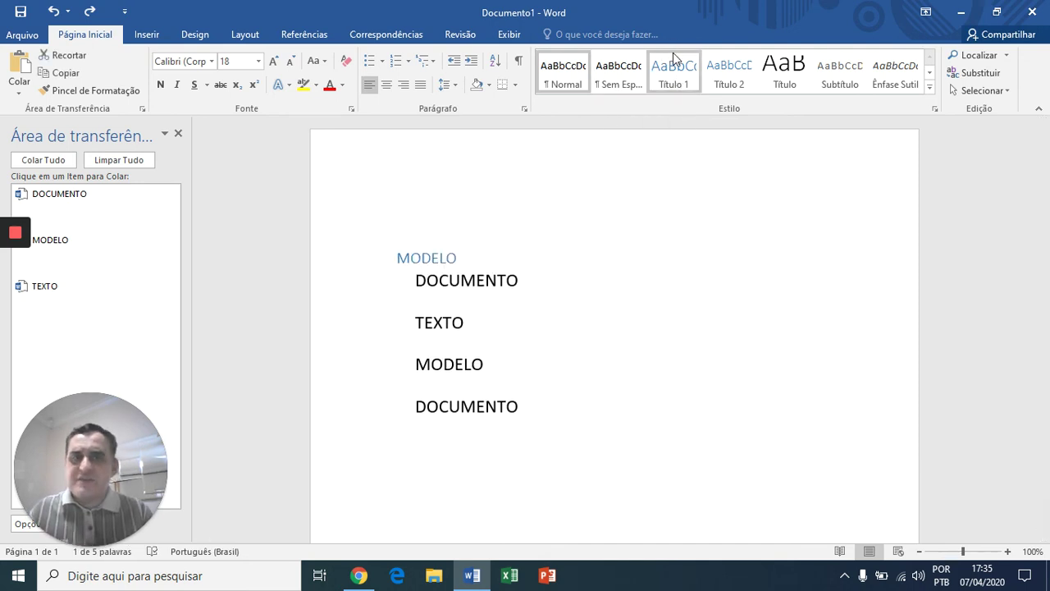
{"action": "key", "text": "ctrl+f"}
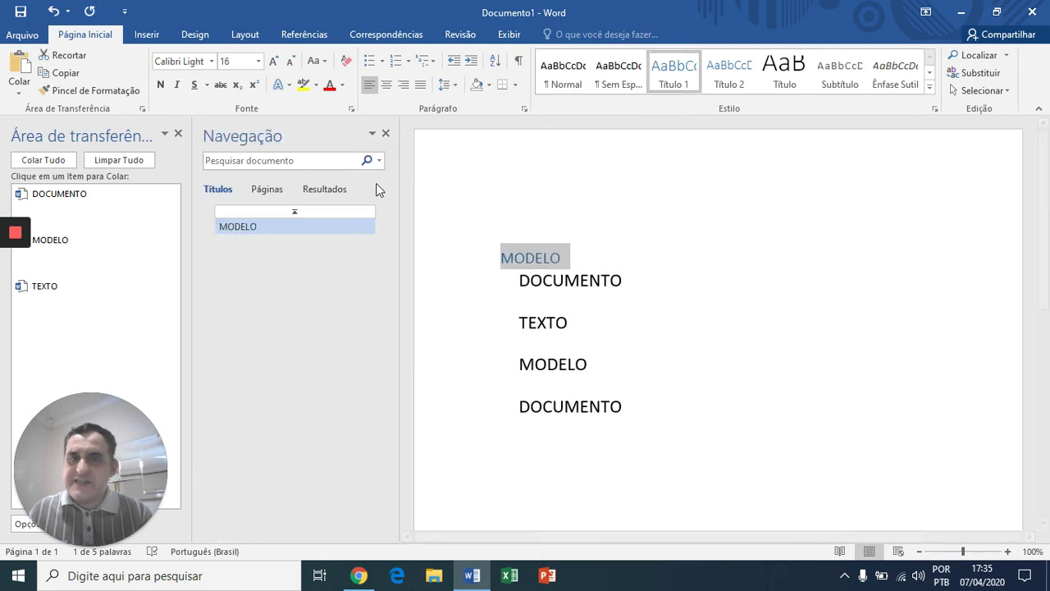
{"action": "left_click", "coordinate": [385, 134]}
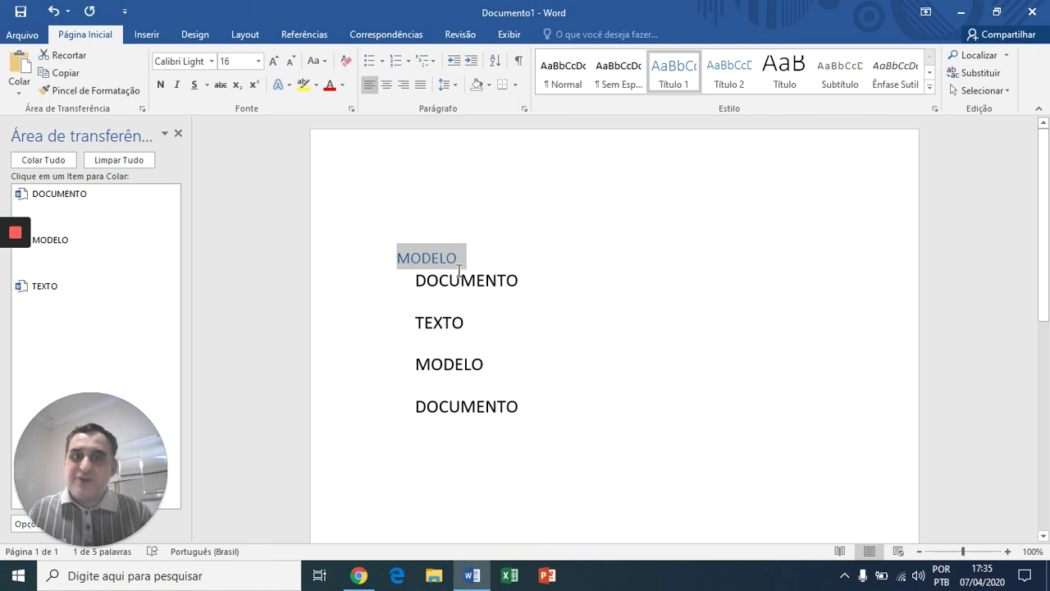
{"action": "triple_click", "coordinate": [482, 285]}
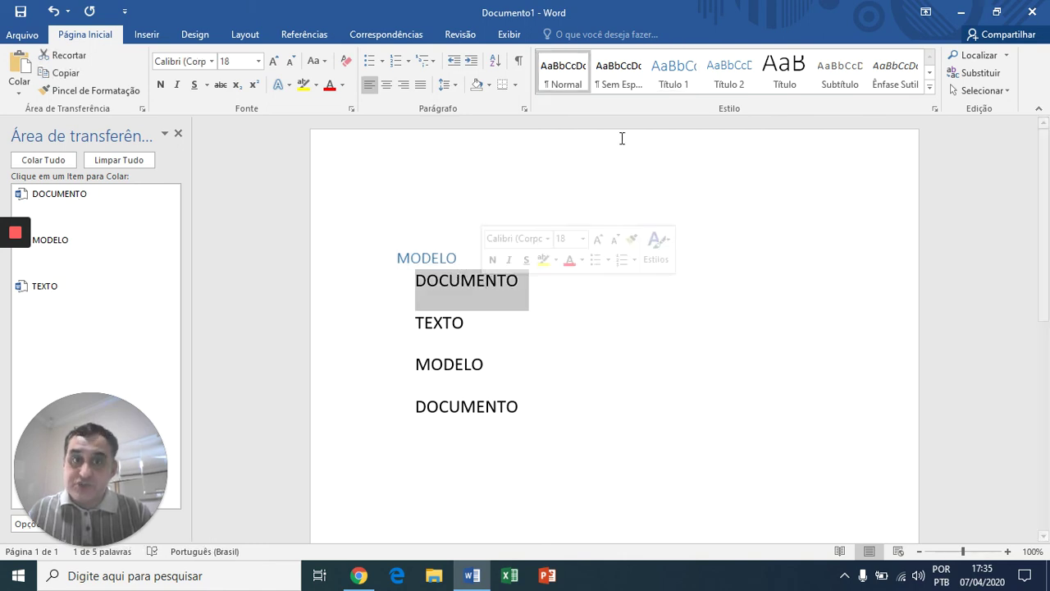
{"action": "left_click", "coordinate": [728, 74]}
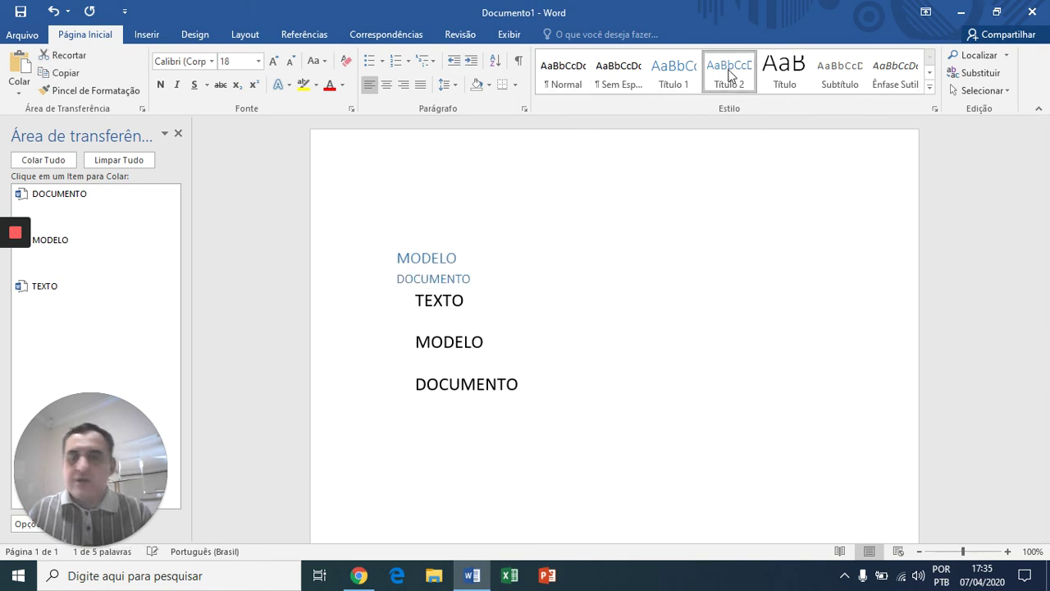
Apply the Título 1 style to "TEXTO", the second "MODELO" and the last "DOCUMENTO"
{"action": "left_click", "coordinate": [432, 299]}
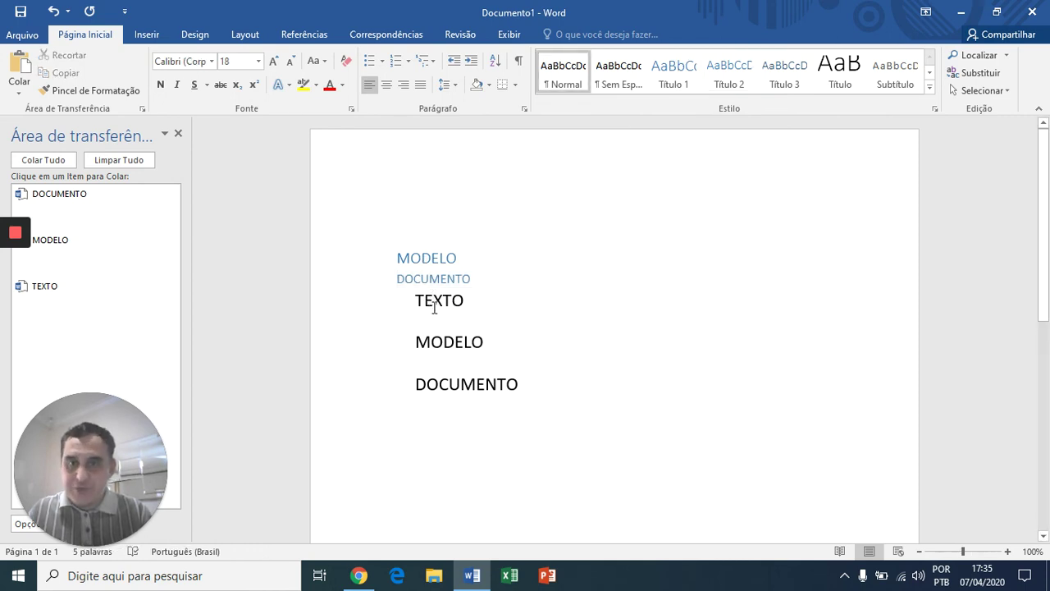
{"action": "double_click", "coordinate": [434, 302]}
{"action": "left_click", "coordinate": [664, 75]}
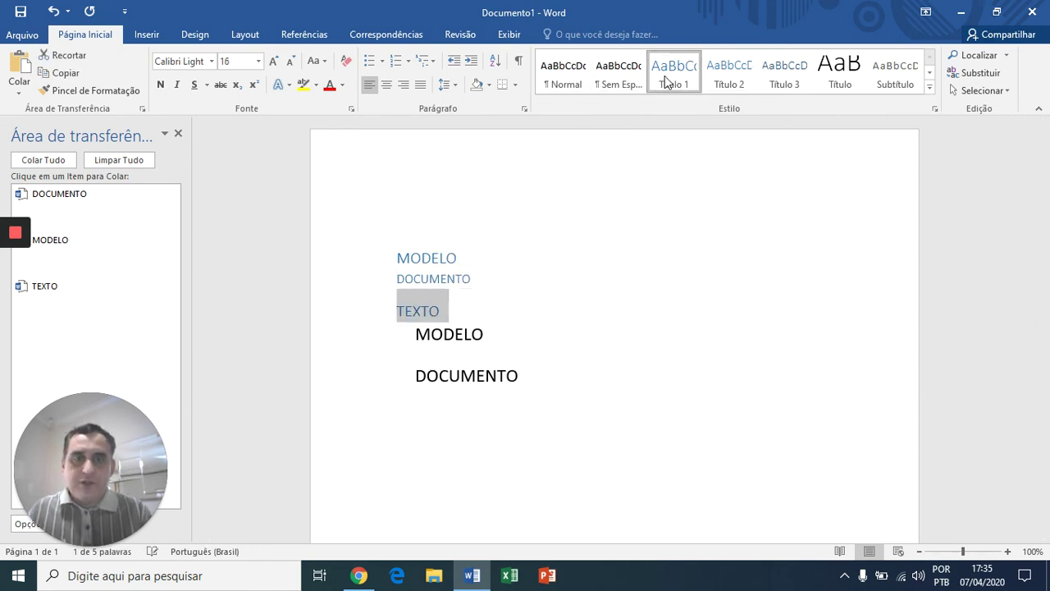
{"action": "double_click", "coordinate": [456, 333]}
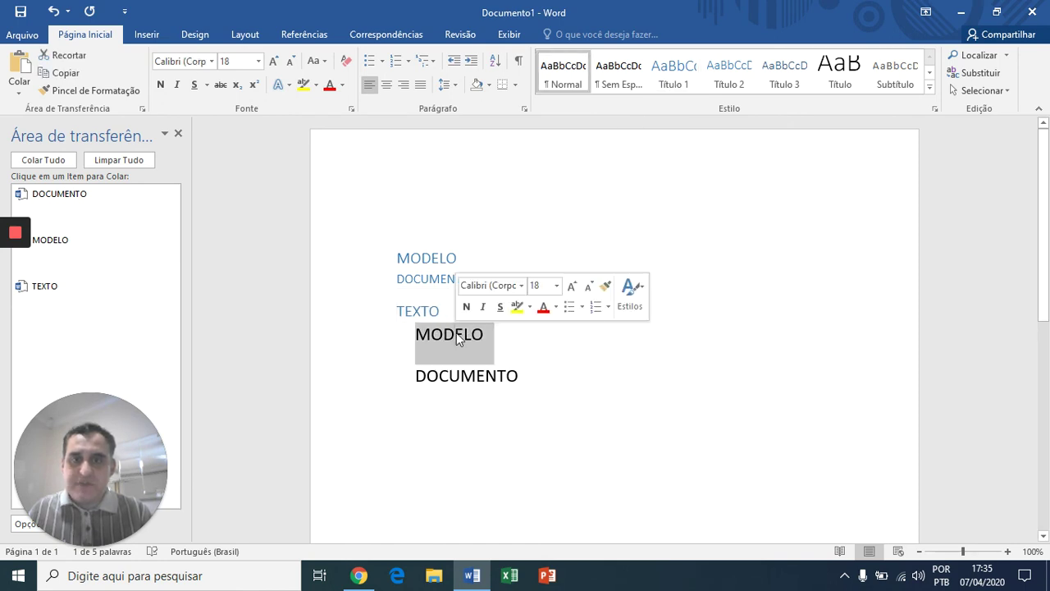
{"action": "left_click", "coordinate": [663, 78]}
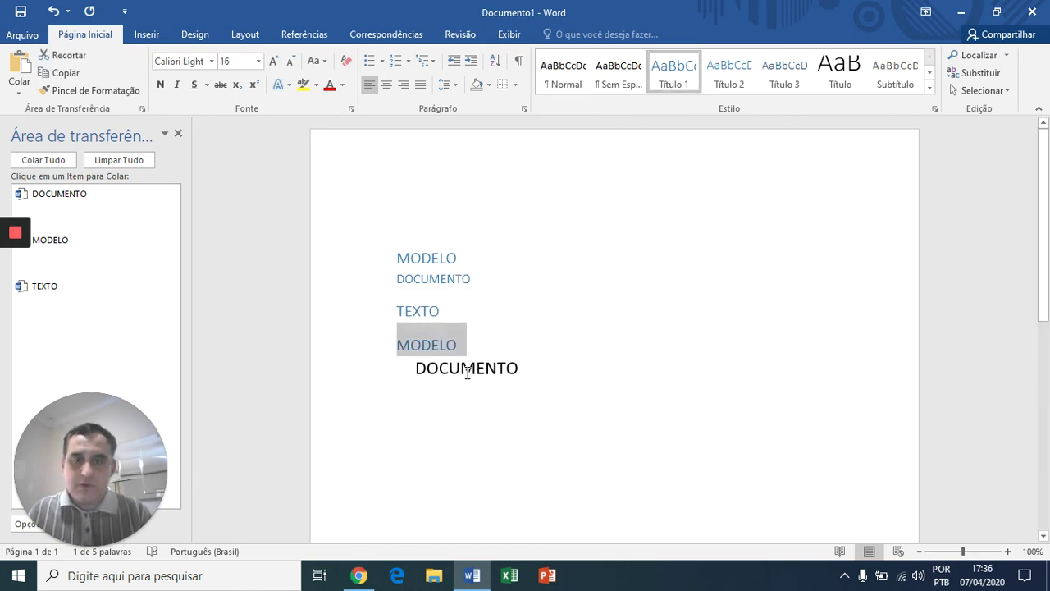
{"action": "double_click", "coordinate": [468, 373]}
{"action": "left_click", "coordinate": [671, 74]}
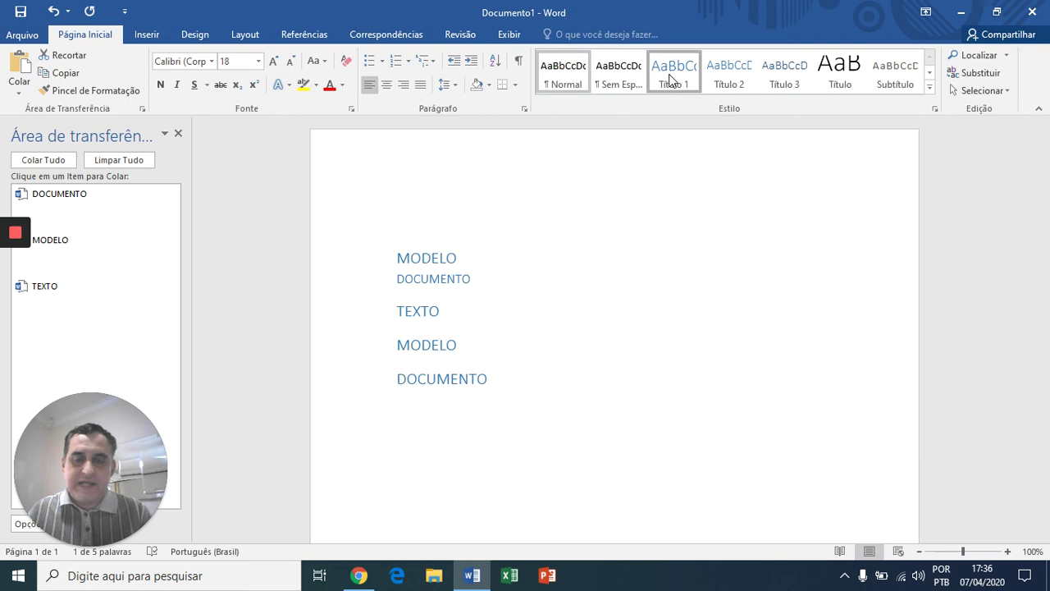
Insert the Sumário Automático 1 table of contents on the empty line above the headings
{"action": "left_click", "coordinate": [467, 202]}
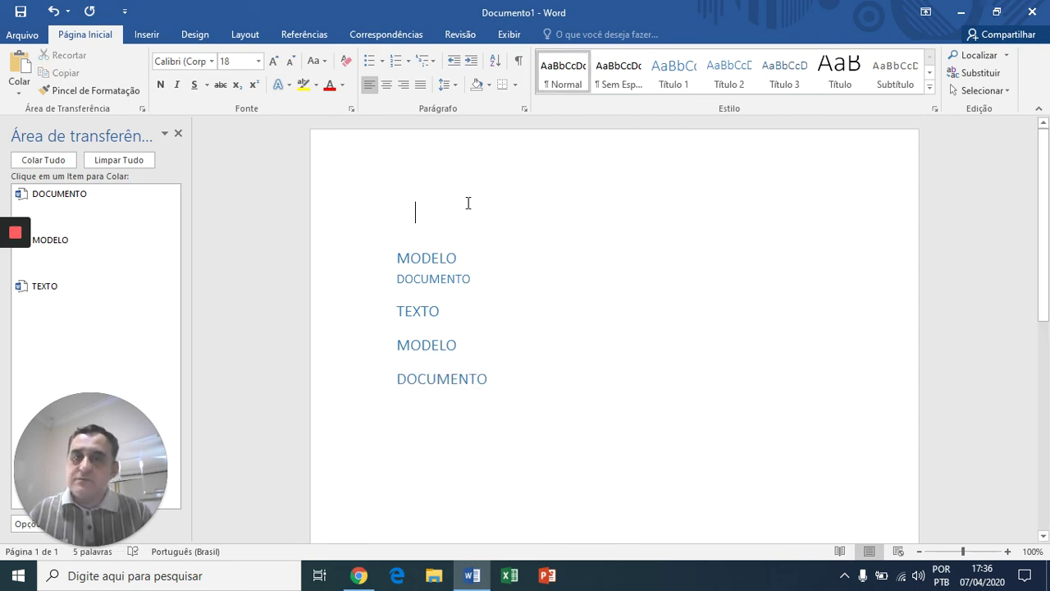
{"action": "left_click", "coordinate": [293, 33]}
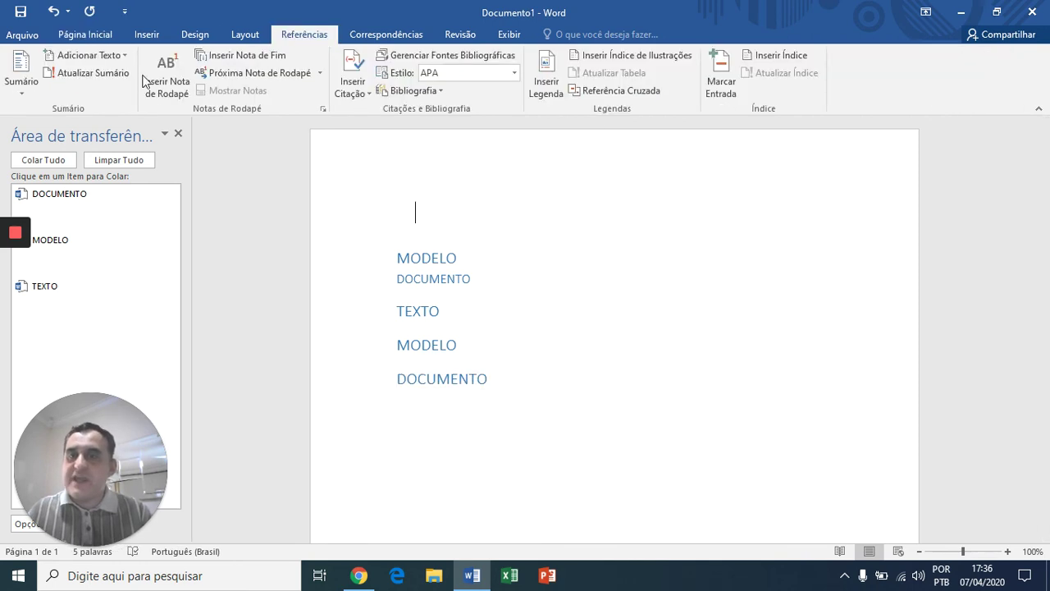
{"action": "left_click", "coordinate": [14, 80]}
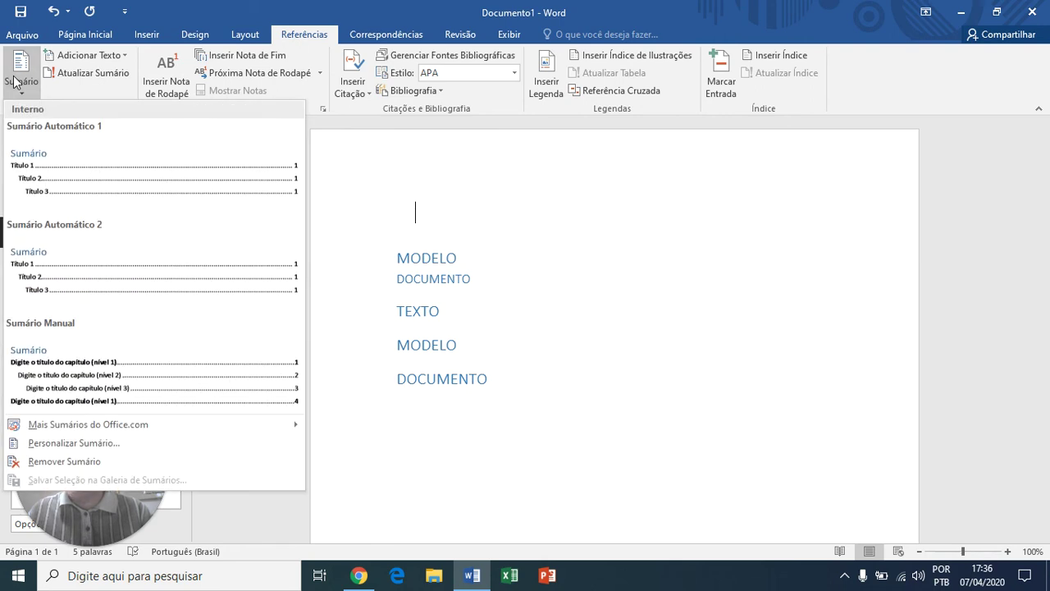
{"action": "left_click", "coordinate": [122, 156]}
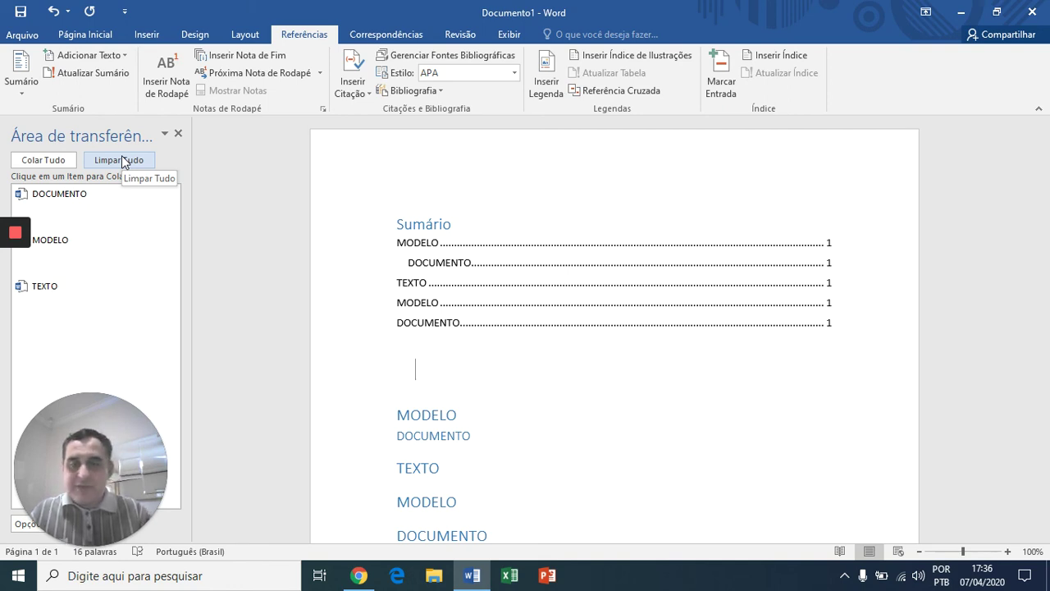
Insert page breaks before the first "DOCUMENTO" heading, the "TEXTO" heading and the second "MODELO" heading
{"action": "key", "text": "Down"}
{"action": "key", "text": "Home"}
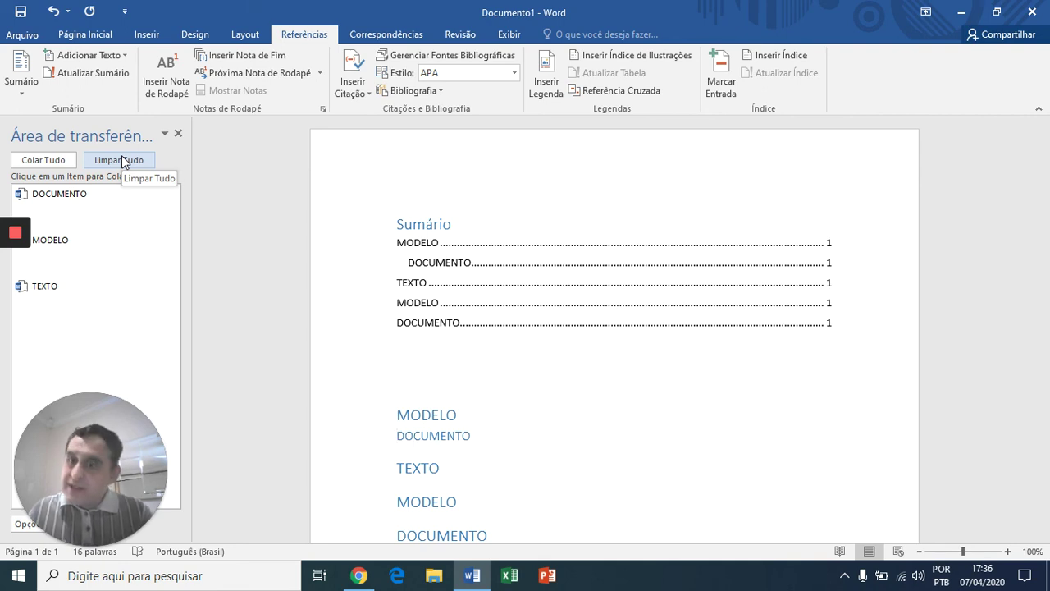
{"action": "key", "text": "ctrl+Return"}
{"action": "key", "text": "Down"}
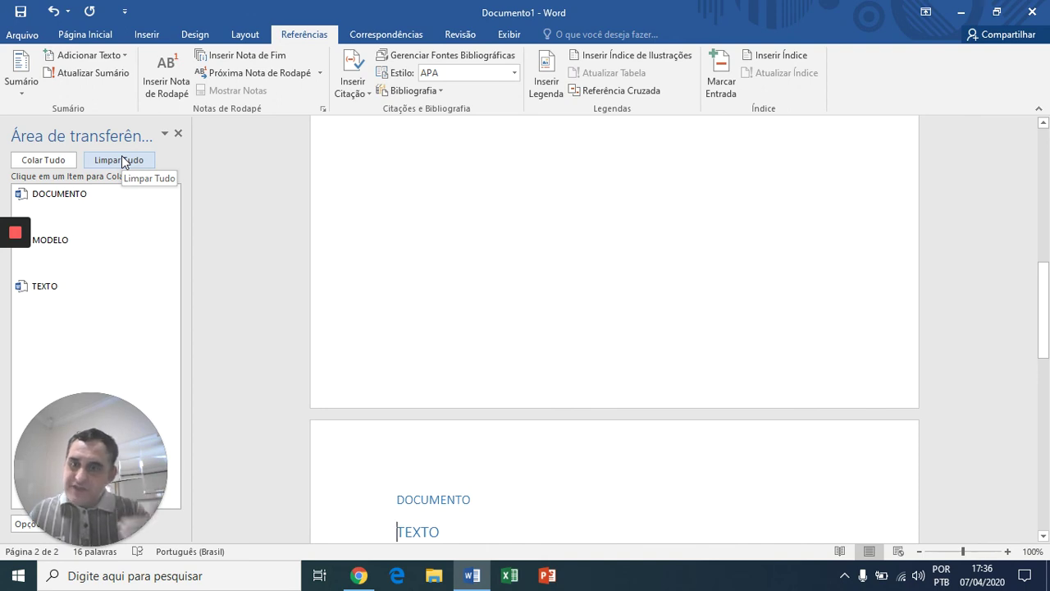
{"action": "key", "text": "ctrl+Return"}
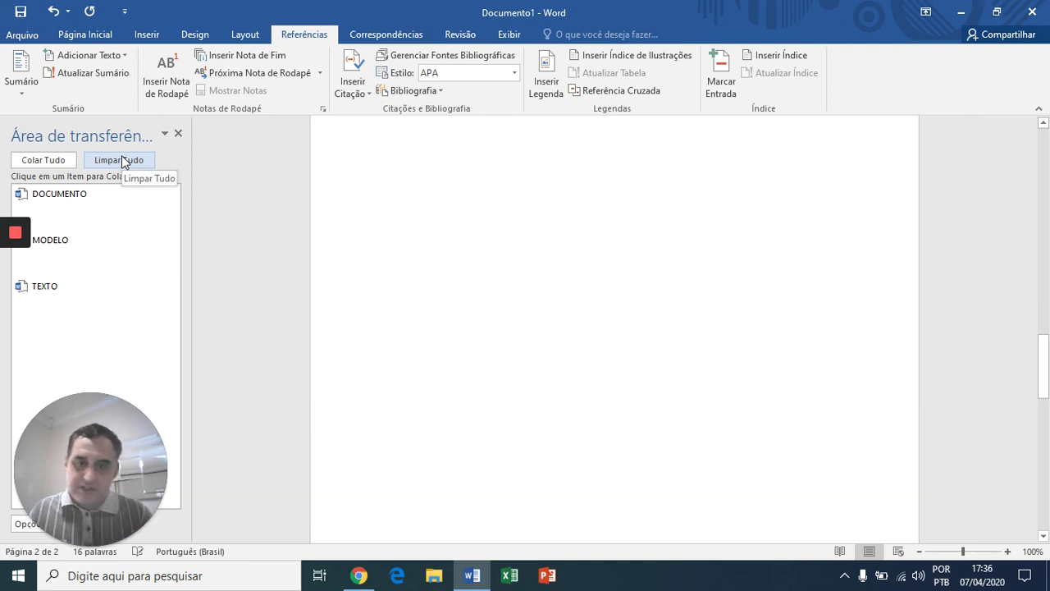
{"action": "key", "text": "Down"}
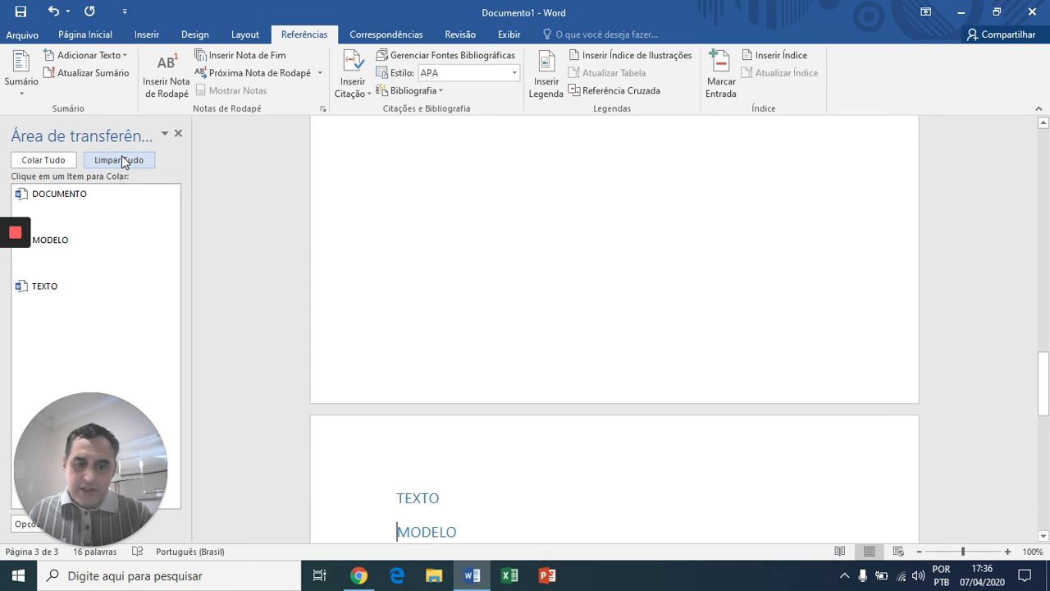
{"action": "key", "text": "ctrl+Return"}
Update the entire table of contents, including its entries and page numbers
{"action": "key", "text": "ctrl+Home"}
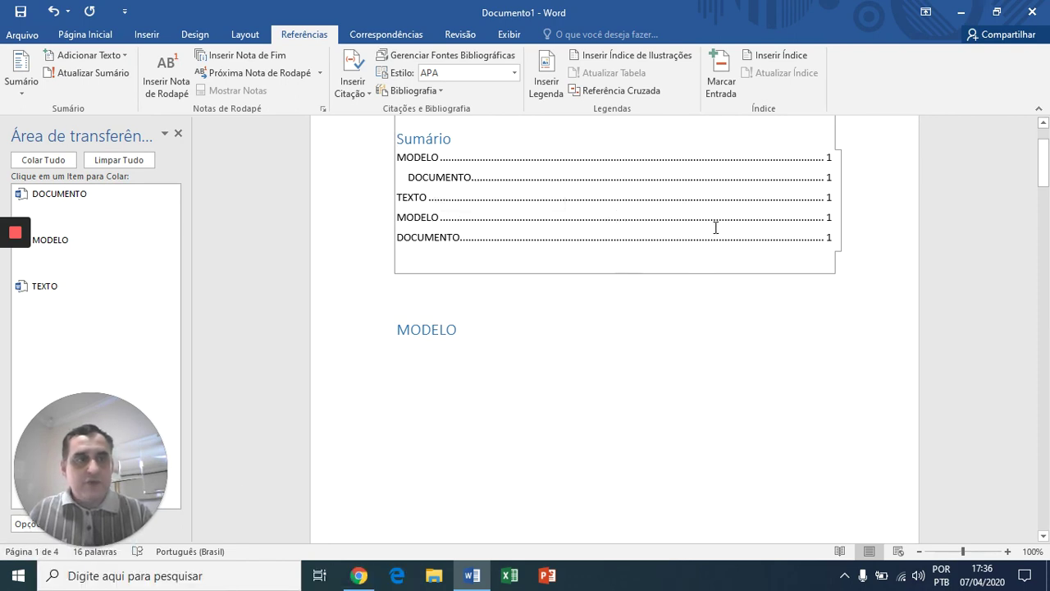
{"action": "left_click_drag", "start_coordinate": [1045, 172], "coordinate": [1045, 162]}
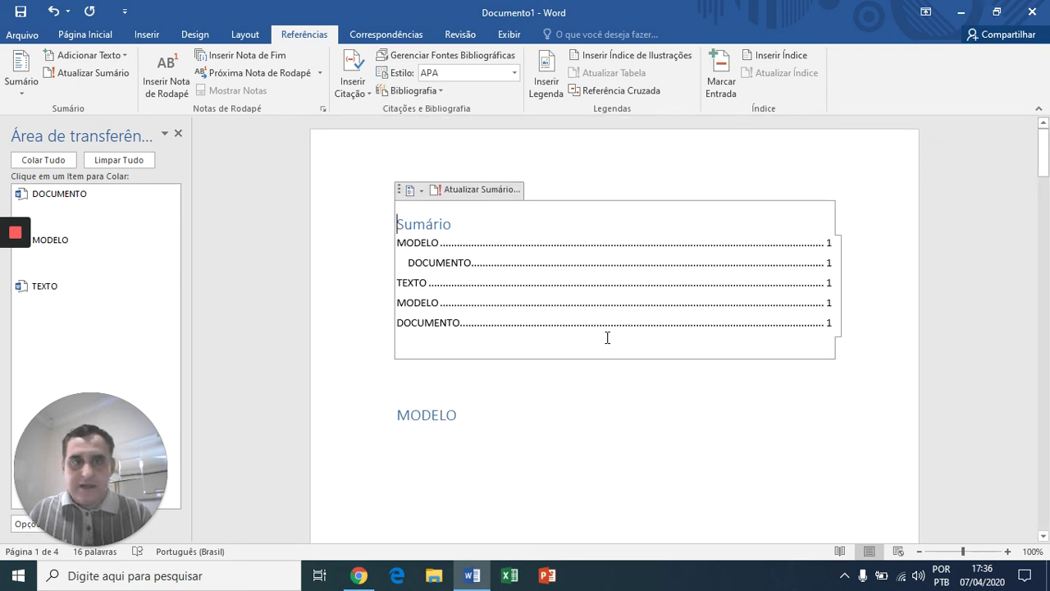
{"action": "left_click", "coordinate": [471, 189]}
{"action": "left_click", "coordinate": [505, 287]}
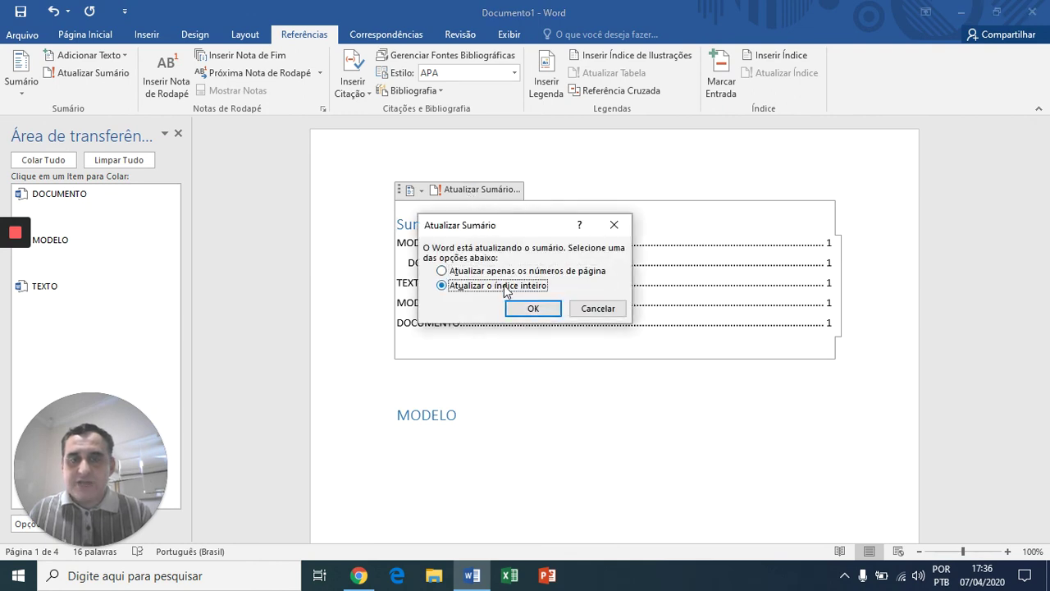
{"action": "left_click", "coordinate": [530, 309]}
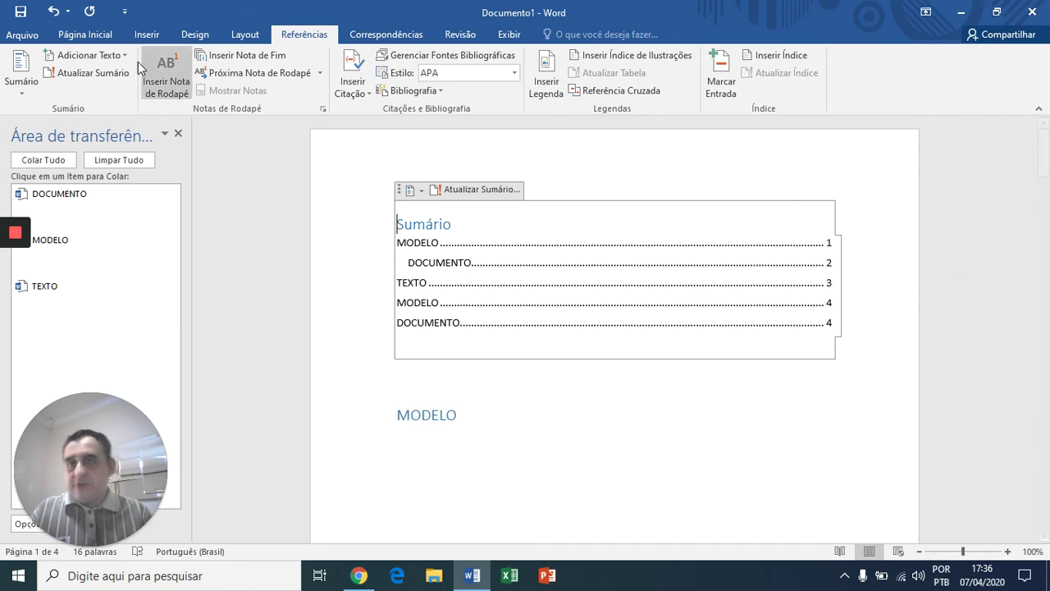
Show the document search pane and the find-and-replace dialog, closing each without searching or replacing anything
{"action": "left_click", "coordinate": [104, 37]}
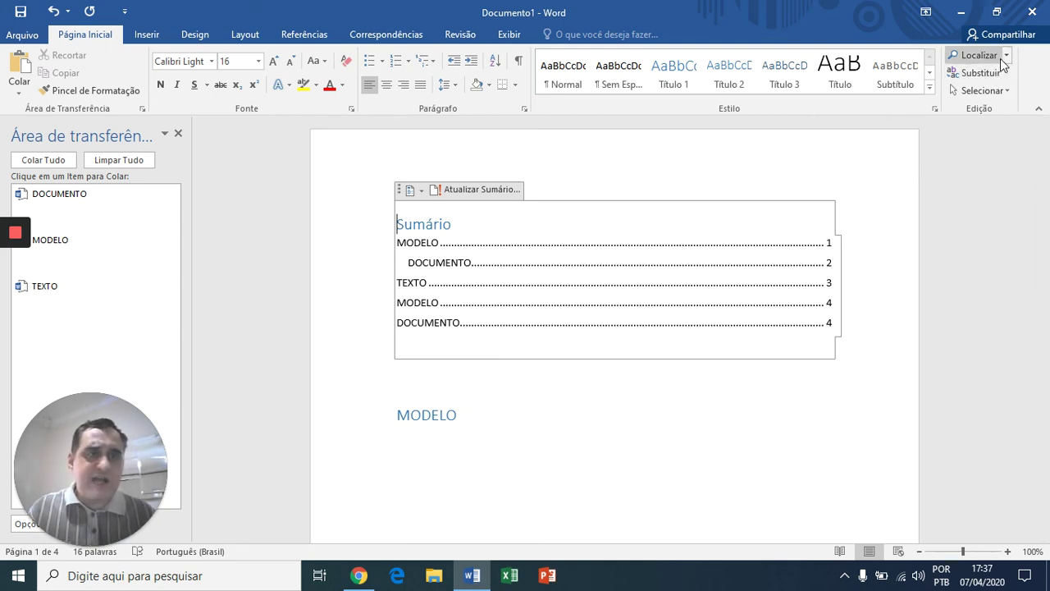
{"action": "left_click", "coordinate": [674, 431]}
{"action": "key", "text": "ctrl+l"}
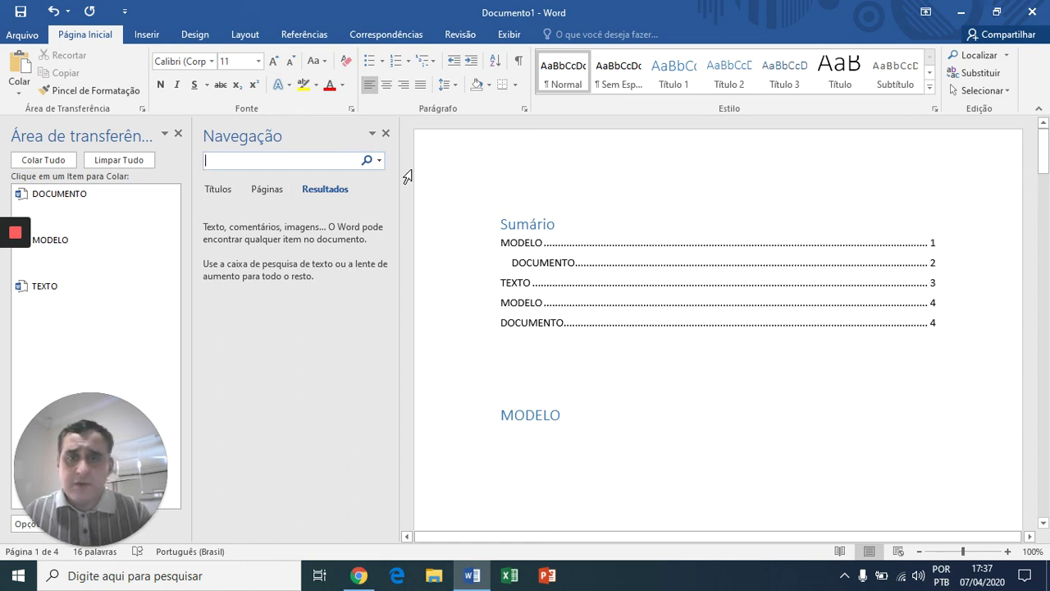
{"action": "left_click", "coordinate": [386, 134]}
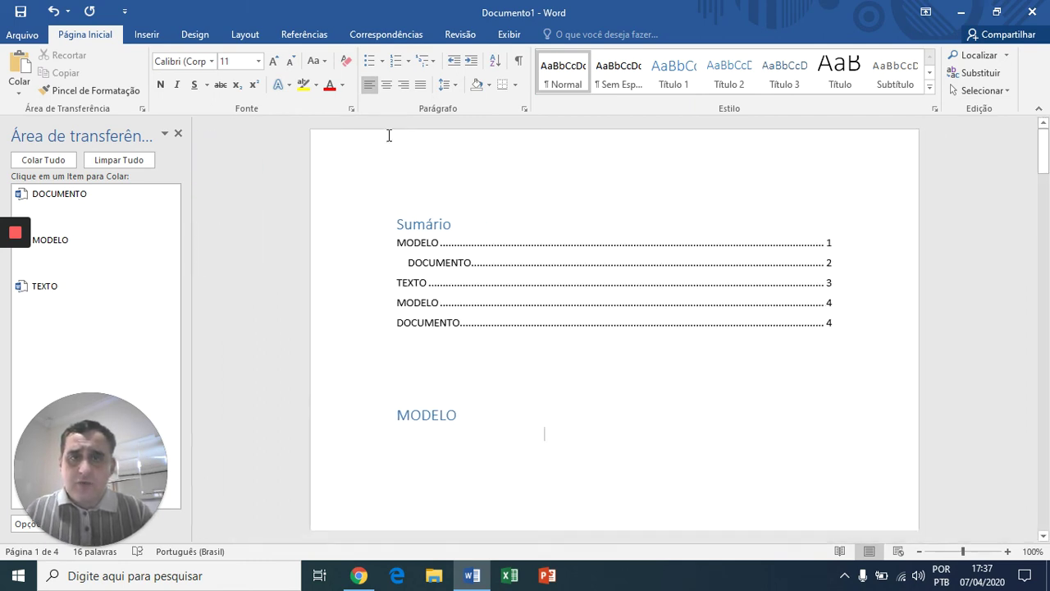
{"action": "key", "text": "ctrl+u"}
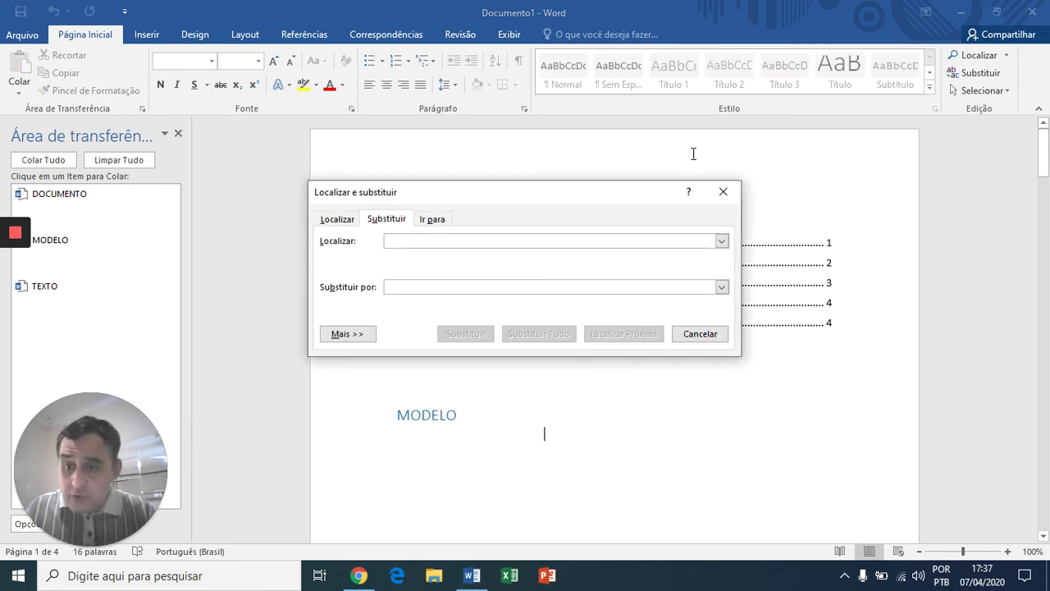
{"action": "left_click", "coordinate": [723, 192]}
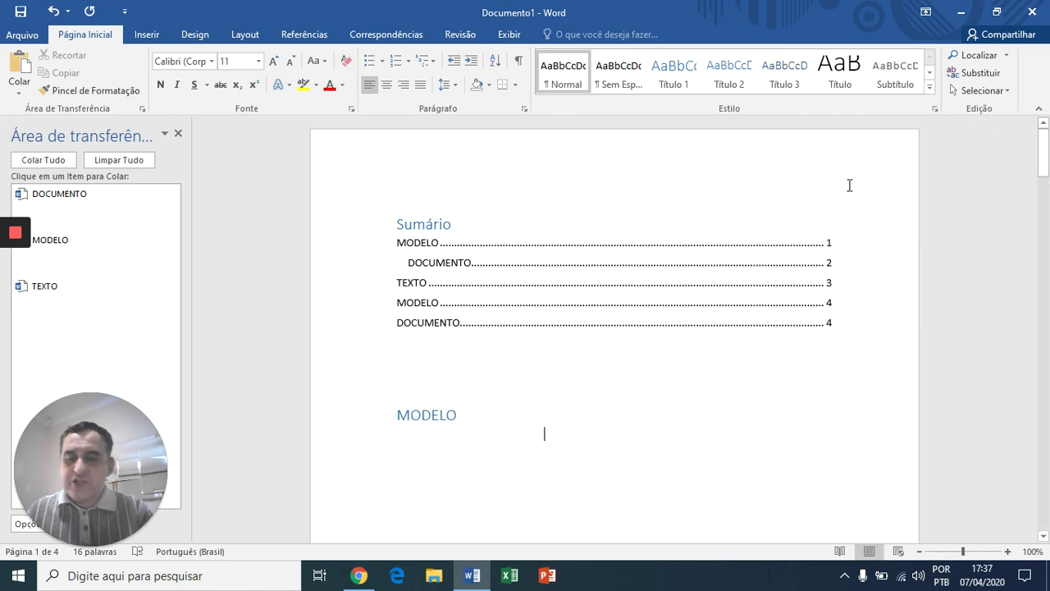
Select the entire contents of the document
{"action": "key", "text": "ctrl+a"}
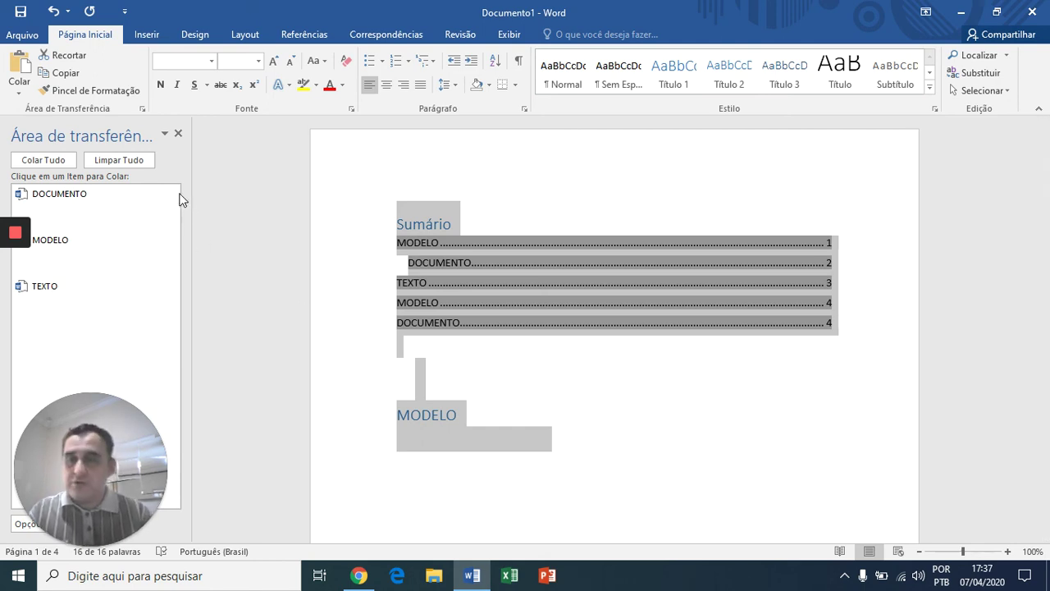
{"action": "mouse_move", "coordinate": [123, 223]}
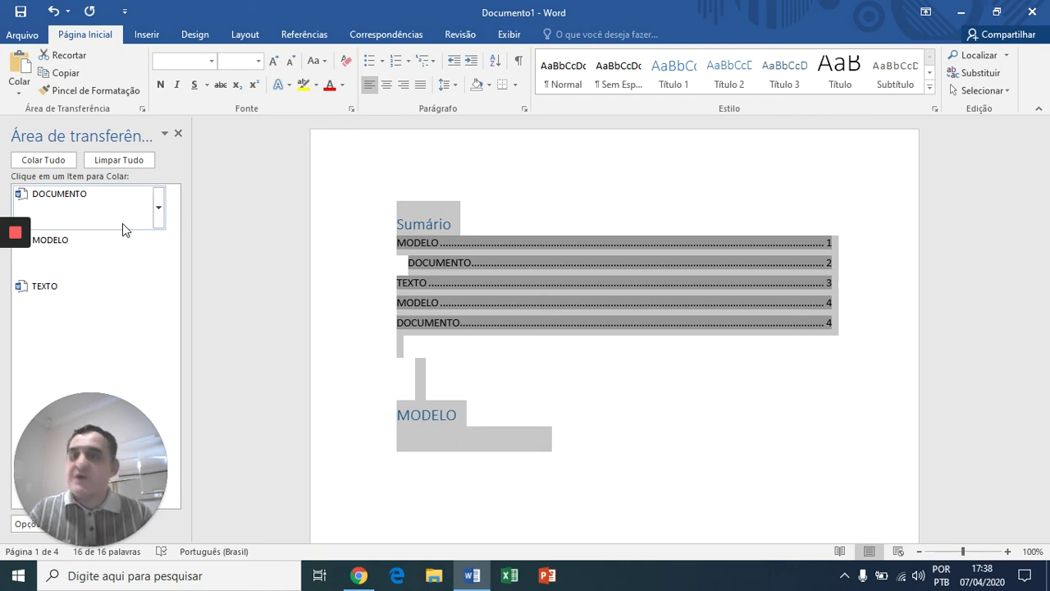